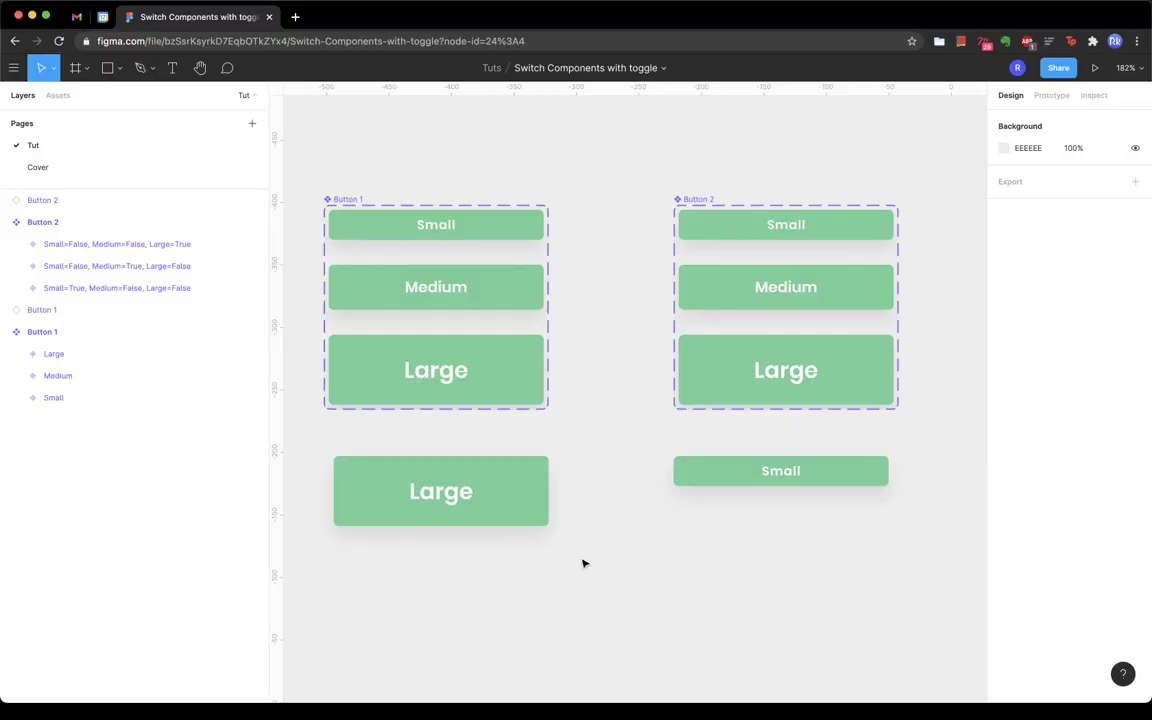
Step: Set the lower Button 1 instance's Size dropdown to Medium, trying Small first
{"action": "left_click", "coordinate": [540, 515]}
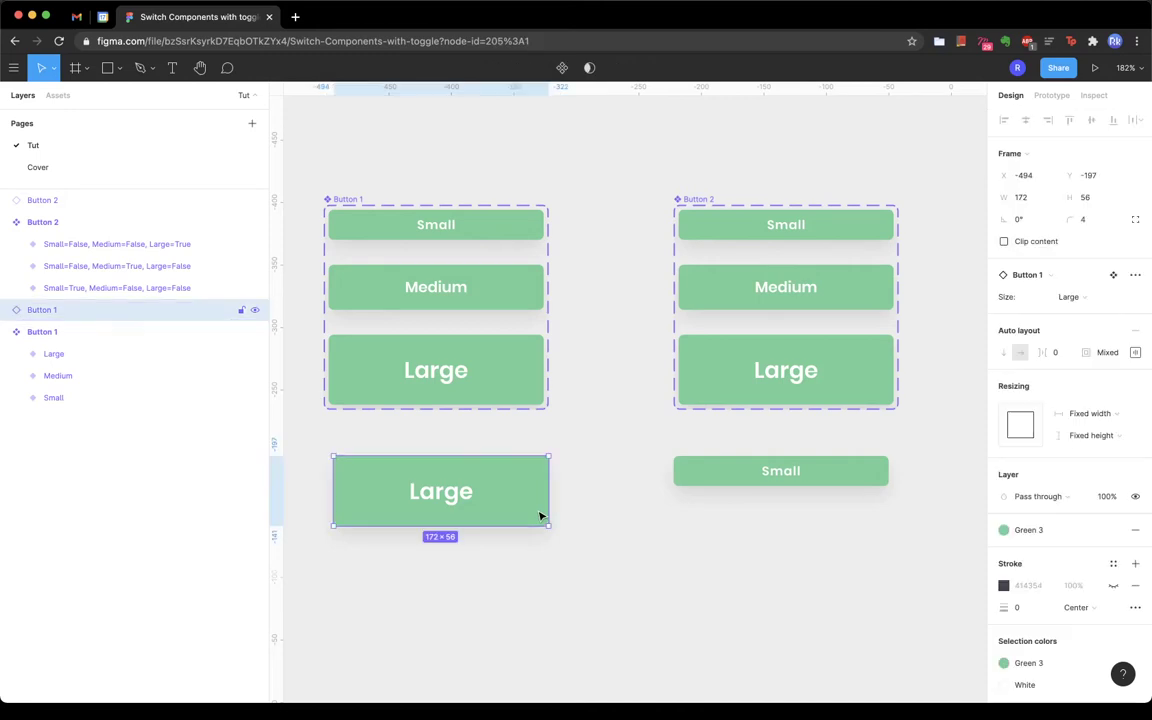
{"action": "left_click", "coordinate": [1069, 297]}
{"action": "left_click", "coordinate": [1085, 263]}
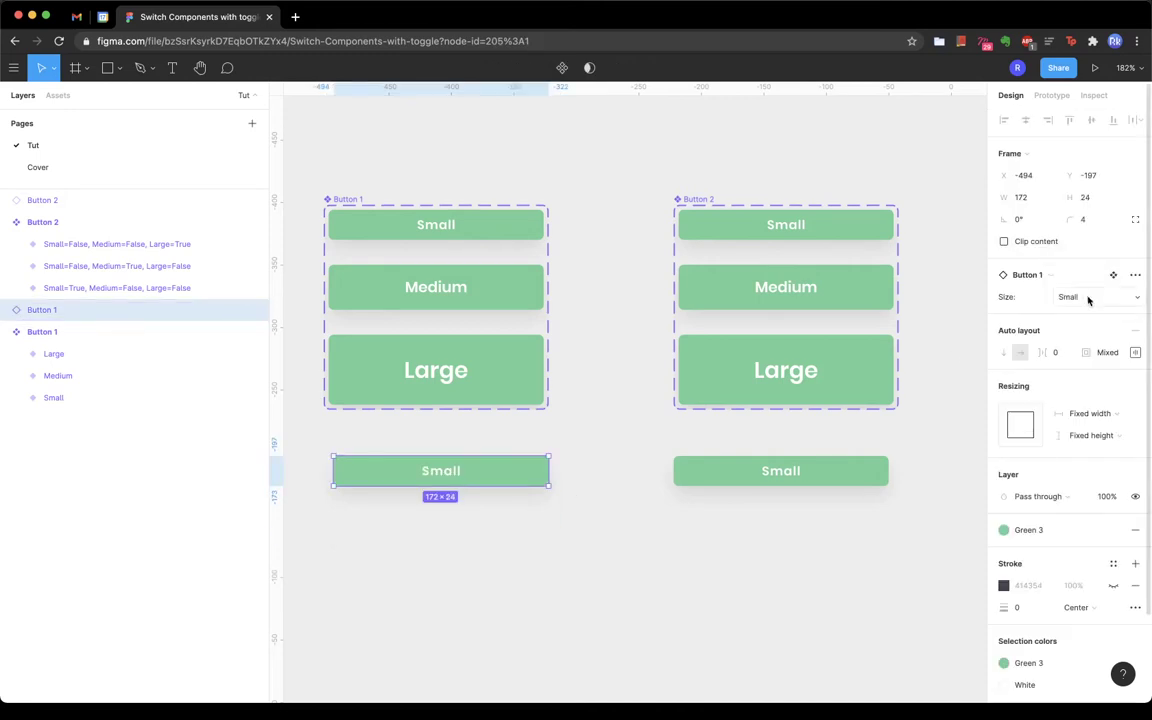
{"action": "left_click", "coordinate": [1072, 297]}
{"action": "left_click", "coordinate": [1077, 311]}
Step: Flip Button 2's Small, Medium and Large toggles, ending with Large on at 172×56
{"action": "left_click", "coordinate": [884, 468]}
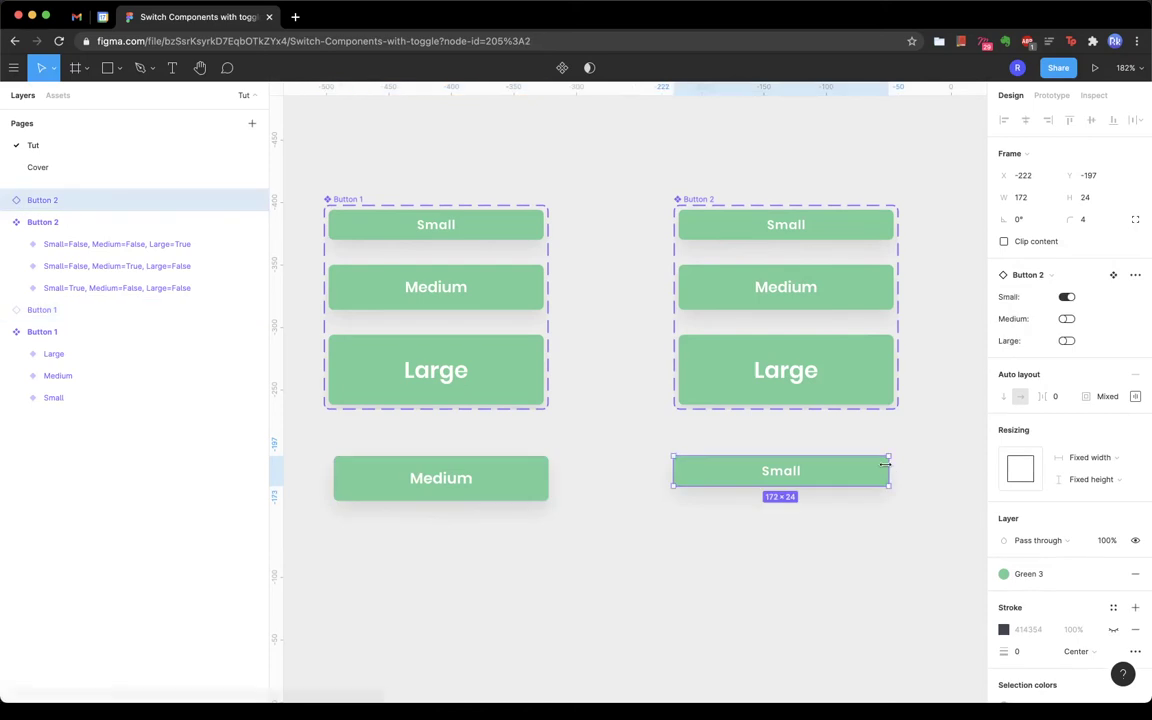
{"action": "left_click", "coordinate": [1068, 319]}
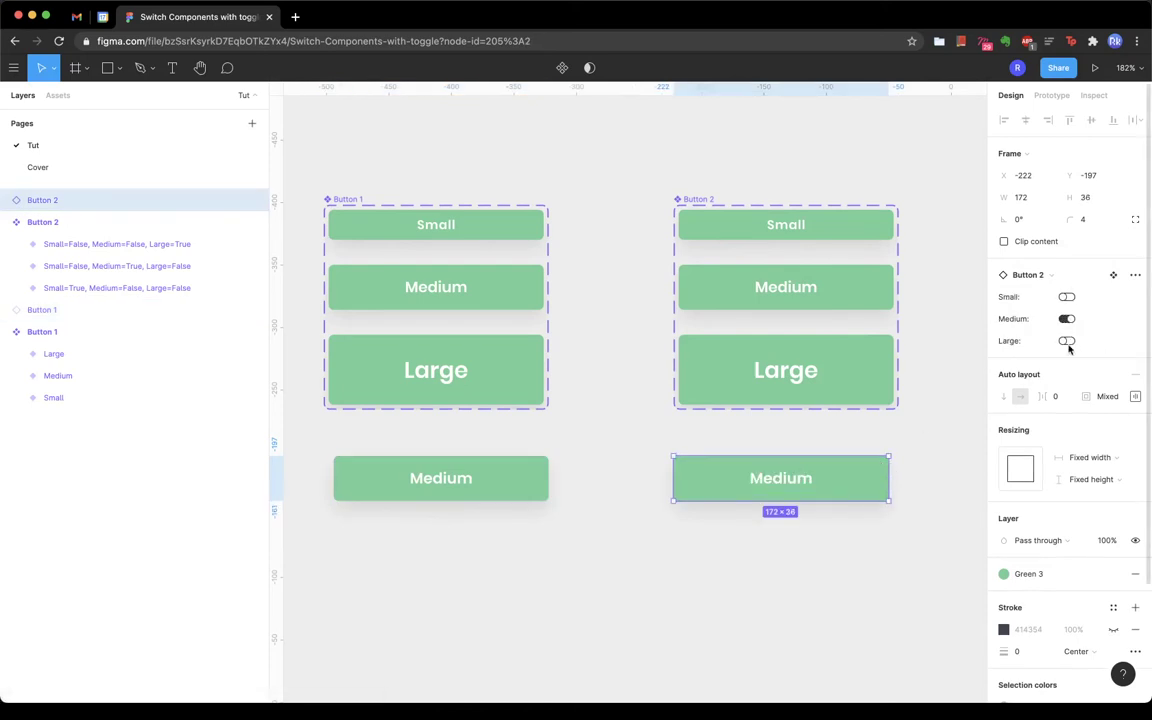
{"action": "left_click", "coordinate": [1067, 340]}
{"action": "left_click", "coordinate": [1067, 297]}
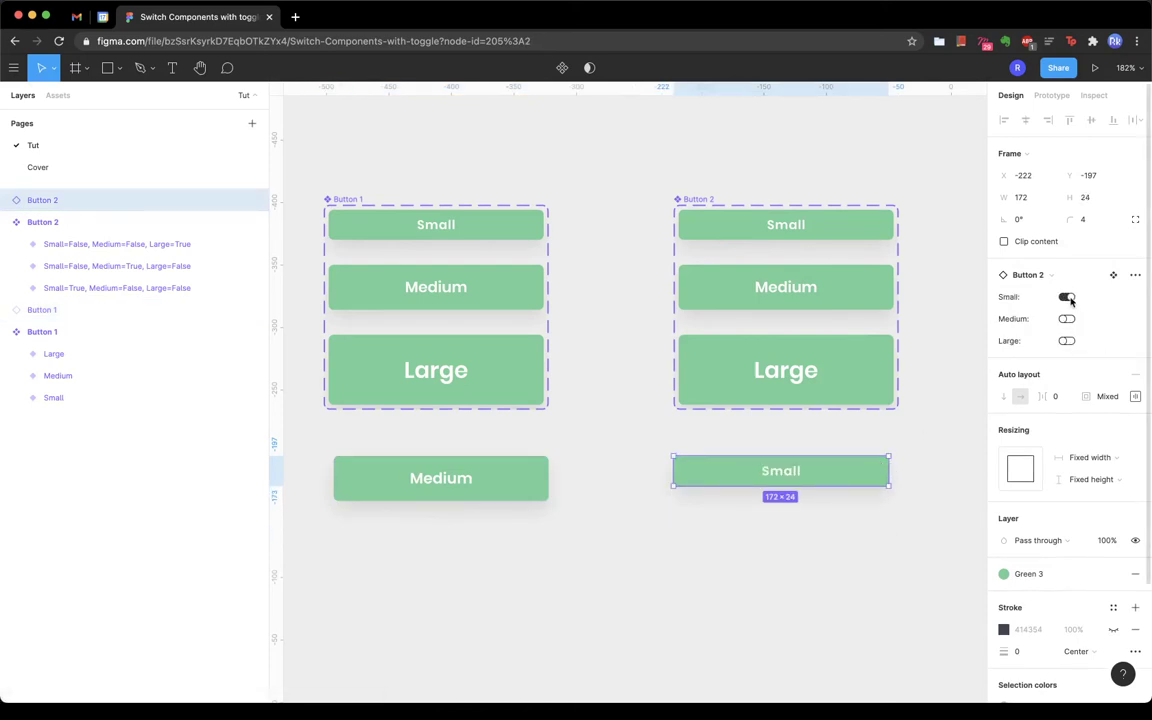
{"action": "left_click", "coordinate": [1068, 319]}
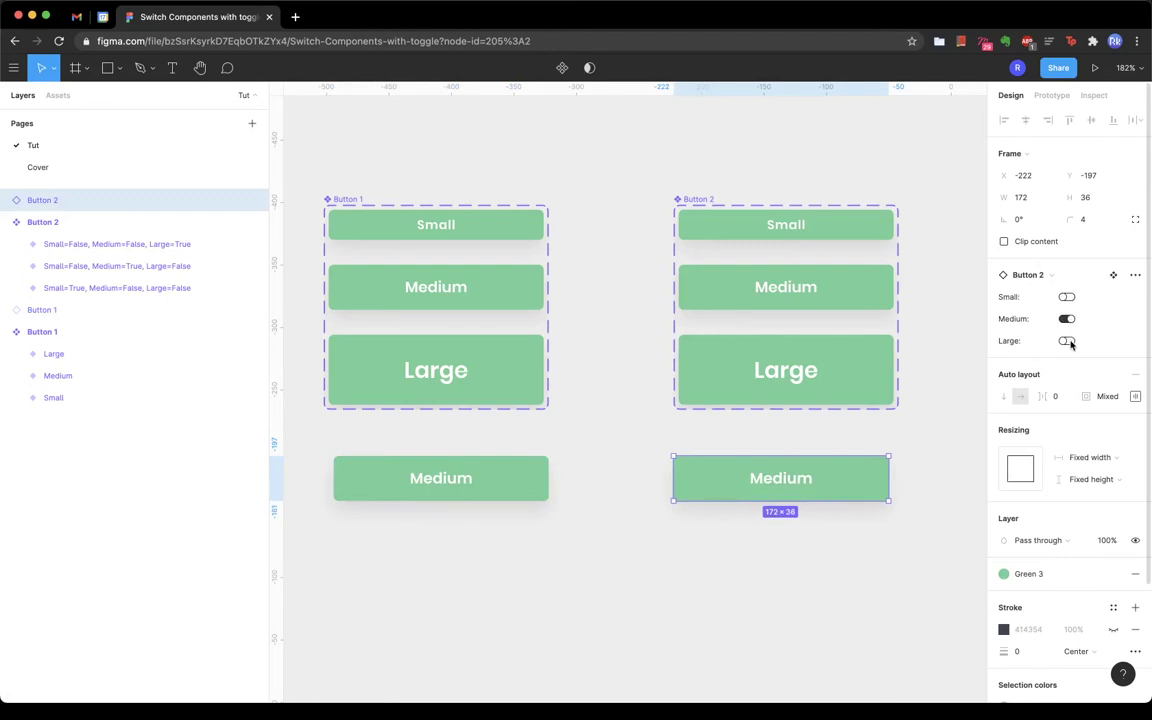
{"action": "left_click", "coordinate": [1067, 340]}
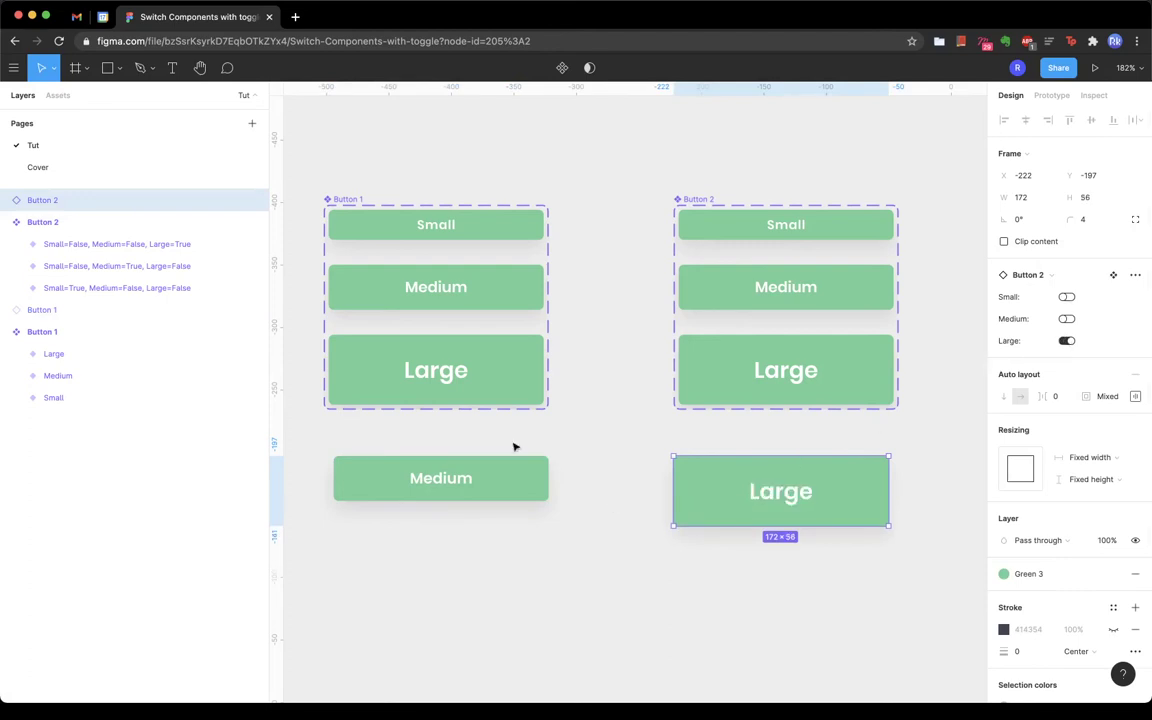
{"action": "scroll", "coordinate": [393, 407], "scroll_direction": "down", "scroll_amount": 5}
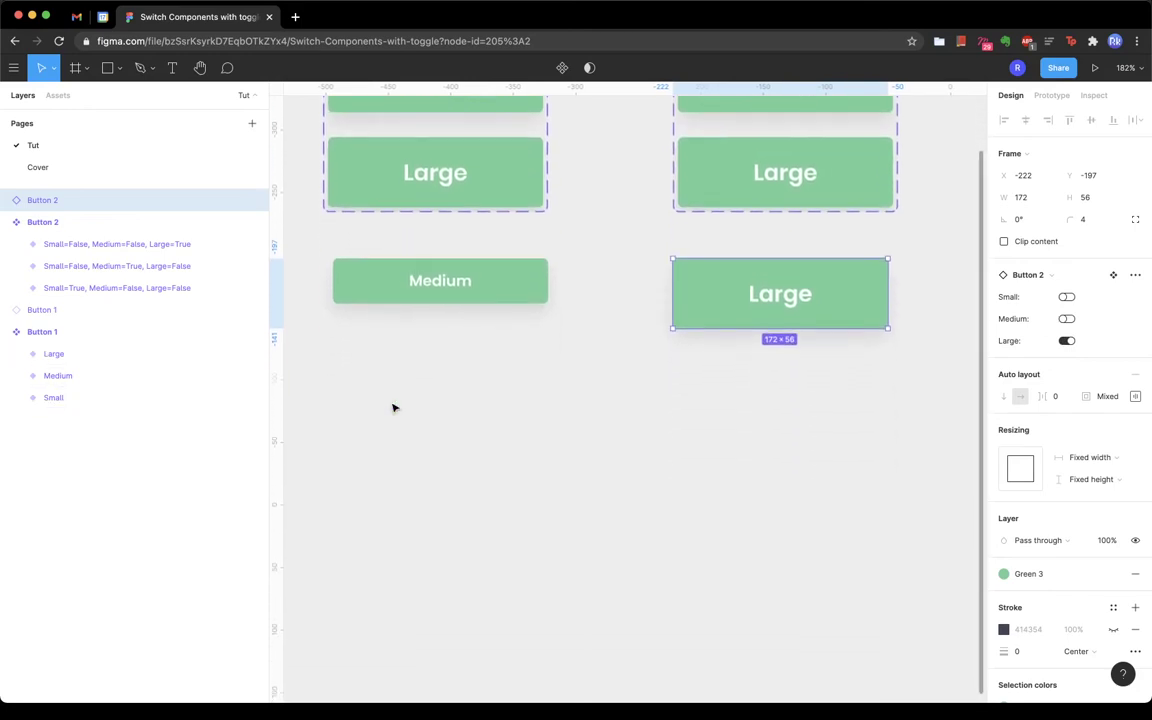
{"action": "scroll", "coordinate": [393, 407], "scroll_direction": "down", "scroll_amount": 6}
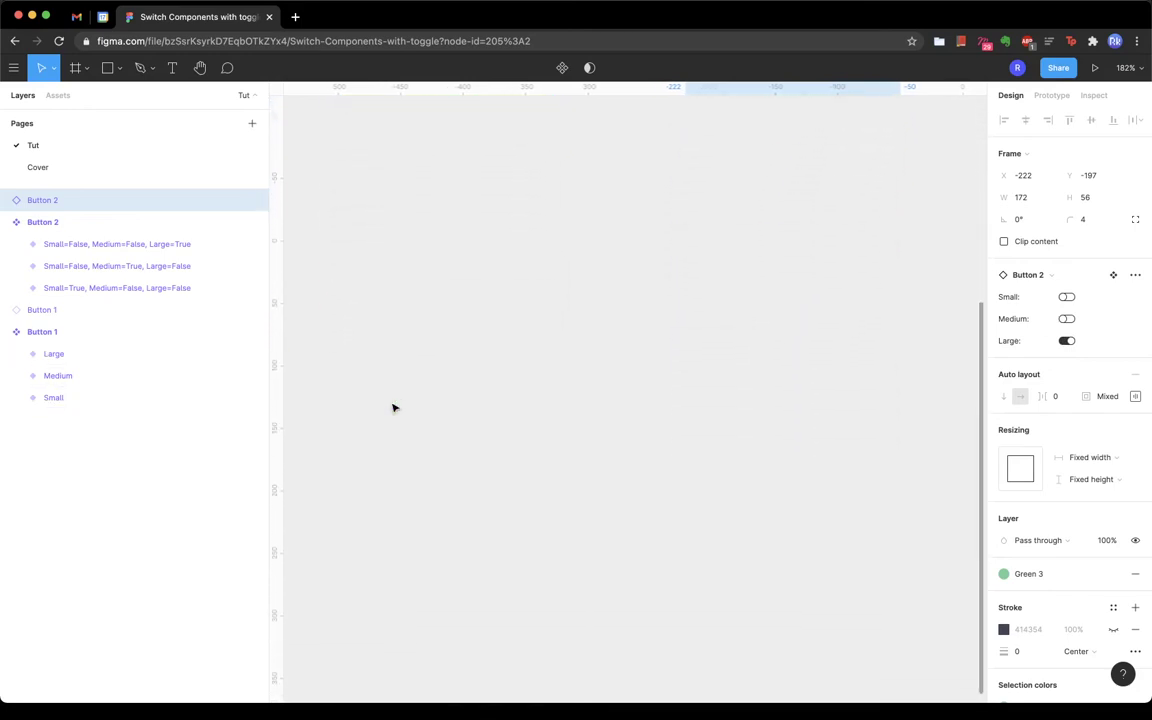
Step: Draw a new white 128×35 frame on the empty canvas
{"action": "left_click", "coordinate": [574, 289]}
{"action": "scroll", "coordinate": [574, 289], "scroll_direction": "up", "scroll_amount": 1}
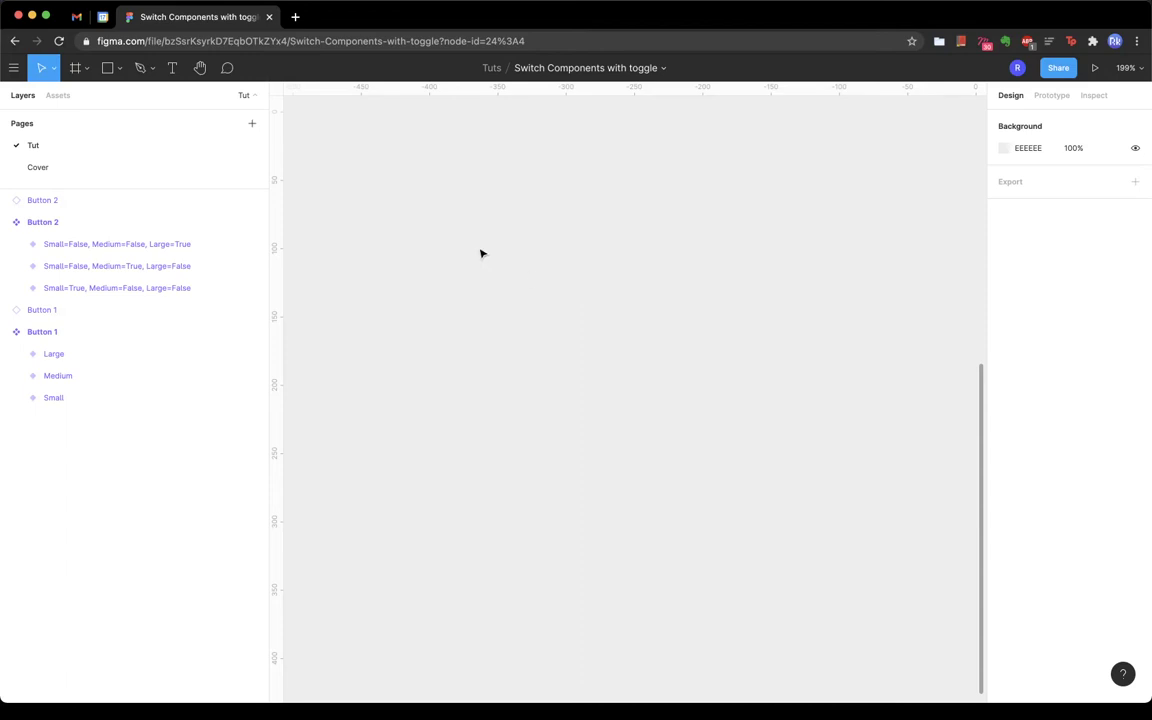
{"action": "left_click", "coordinate": [76, 74]}
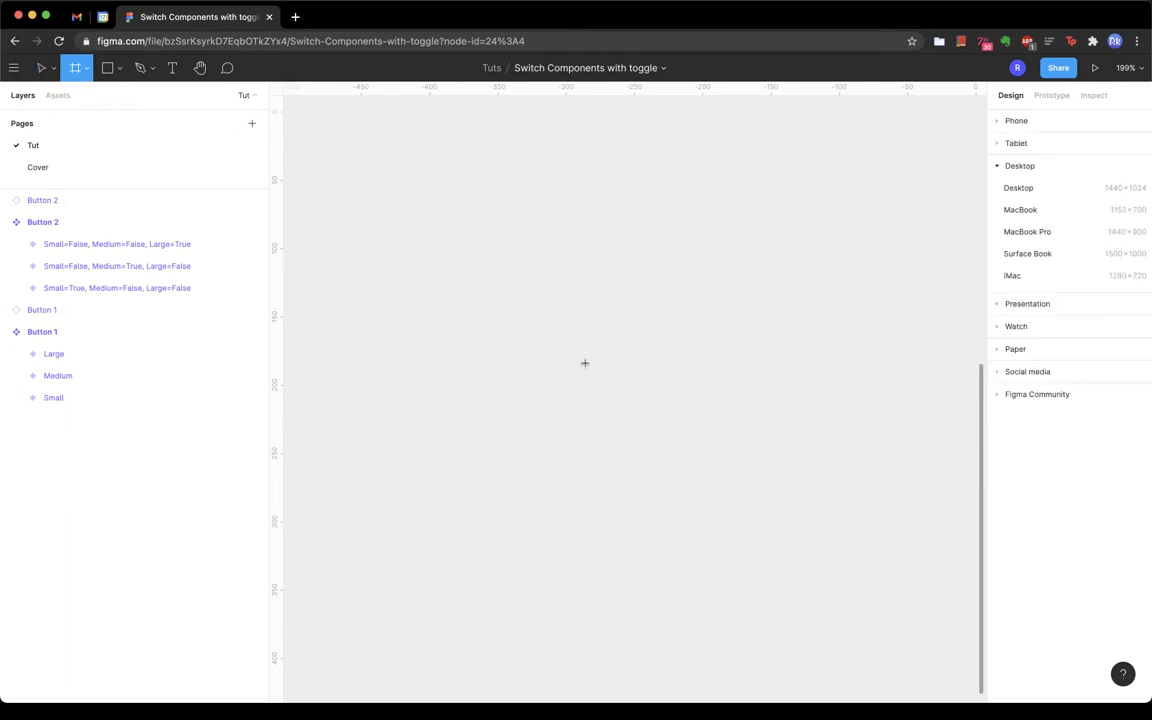
{"action": "mouse_move", "coordinate": [550, 311]}
{"action": "left_mouse_down"}
{"action": "mouse_move", "coordinate": [685, 368]}
{"action": "mouse_move", "coordinate": [725, 360]}
{"action": "left_mouse_up"}
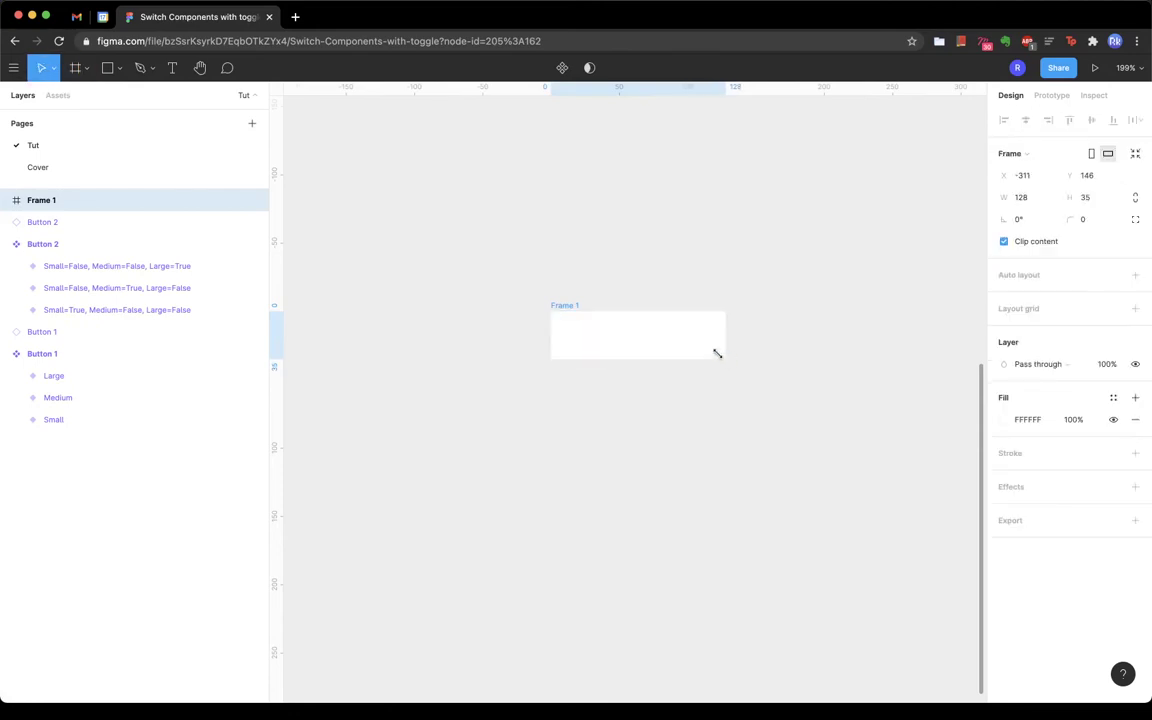
{"action": "left_click", "coordinate": [589, 339]}
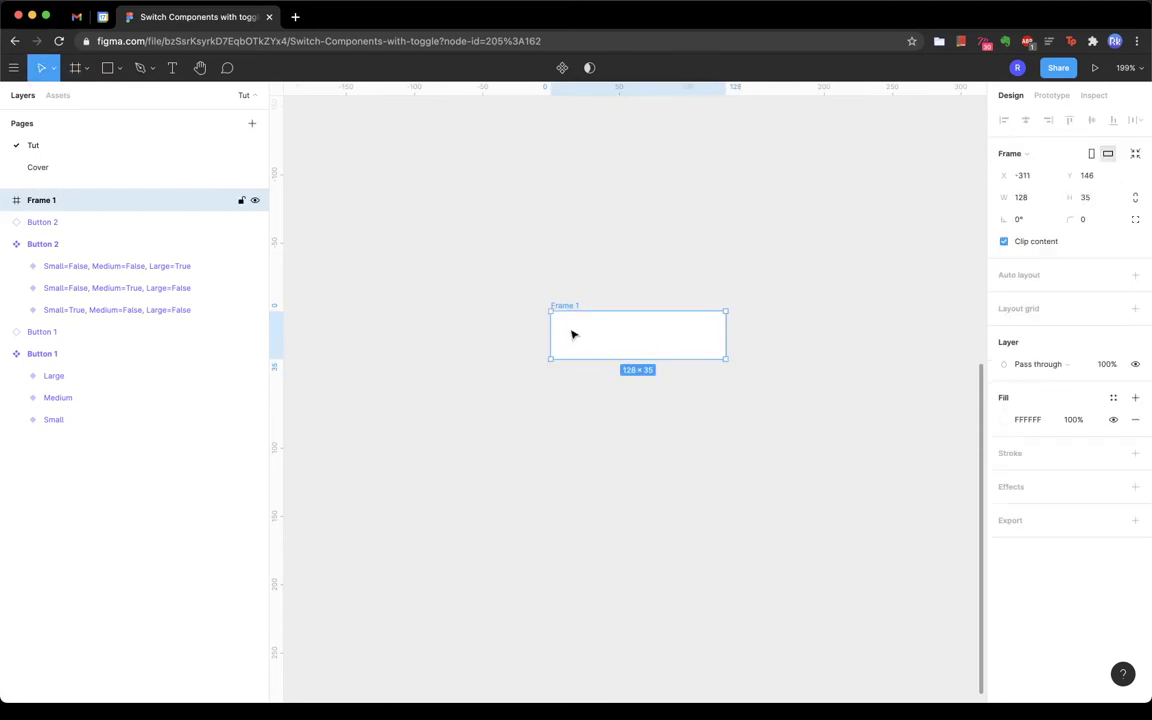
Step: Rename the new frame's layer to Toggle
{"action": "double_click", "coordinate": [48, 200]}
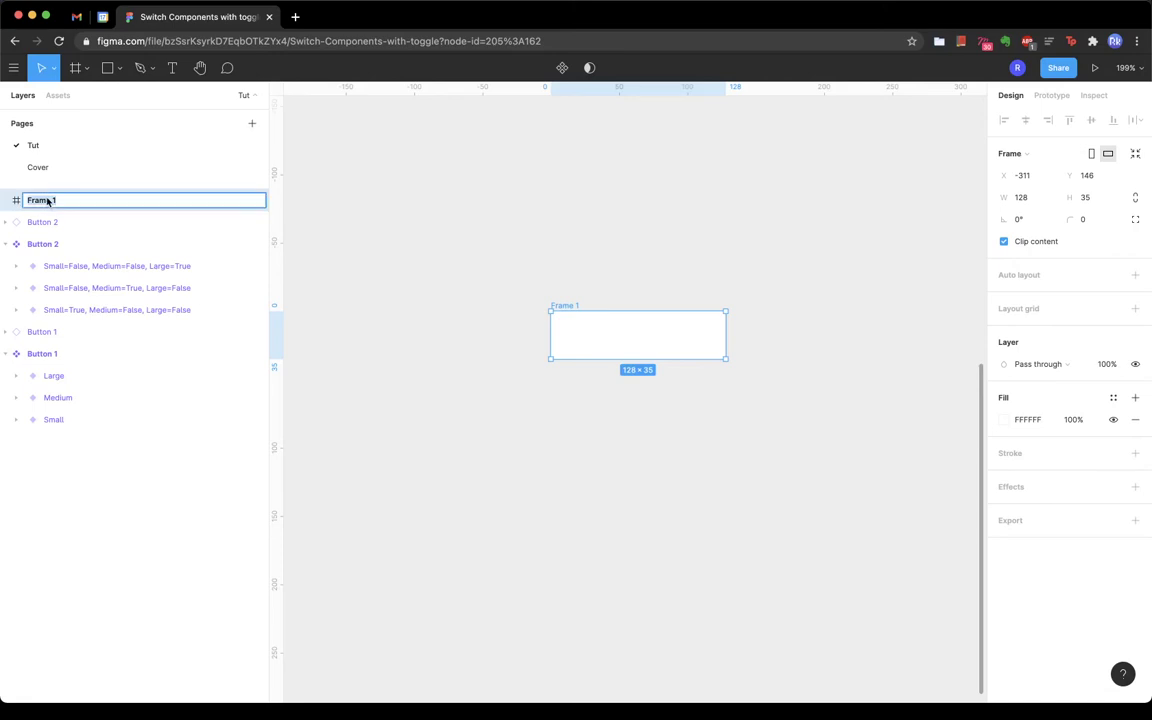
{"action": "type", "text": "Toggle"}
{"action": "key", "text": "Return"}
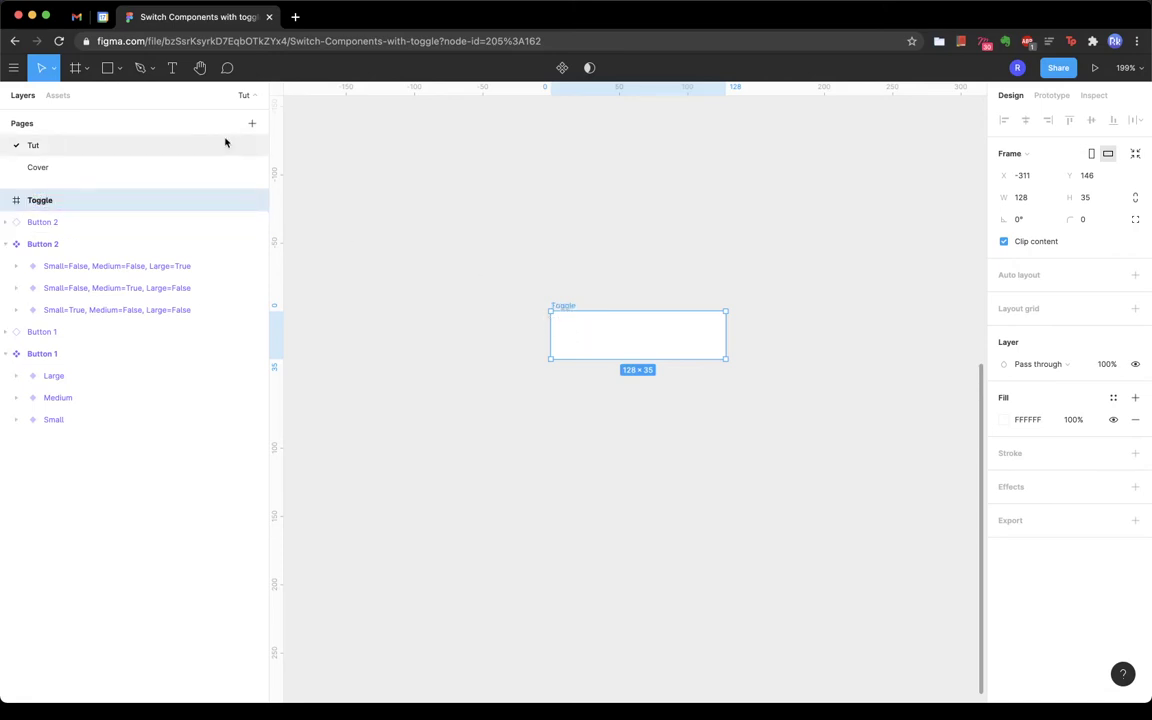
Step: Draw a small grey square inside Toggle, make the frame a component and nudge it up
{"action": "left_click", "coordinate": [98, 64]}
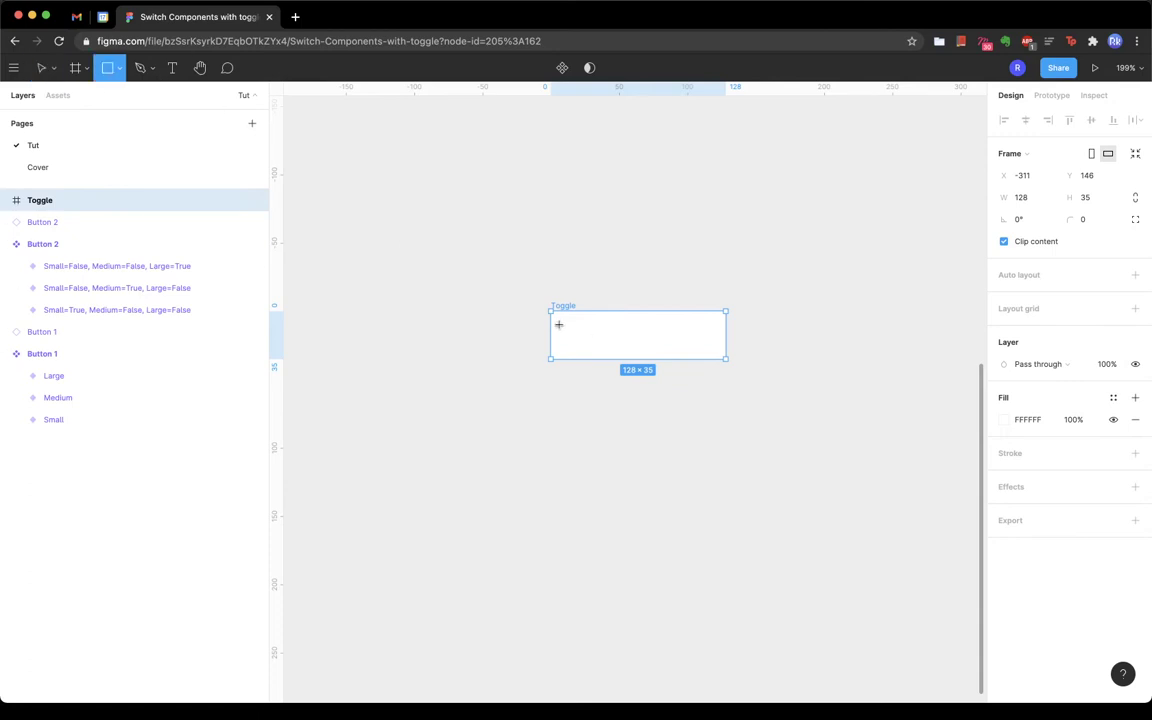
{"action": "left_click_drag", "start_coordinate": [558, 321], "coordinate": [590, 349]}
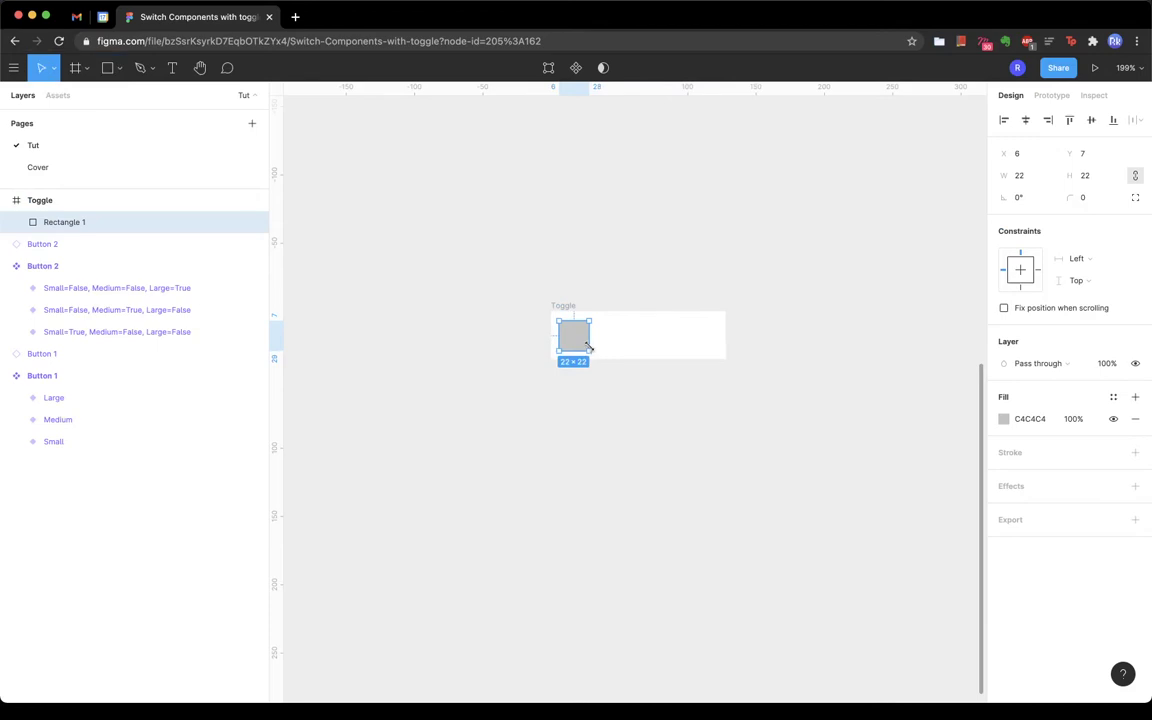
{"action": "left_click", "coordinate": [592, 304]}
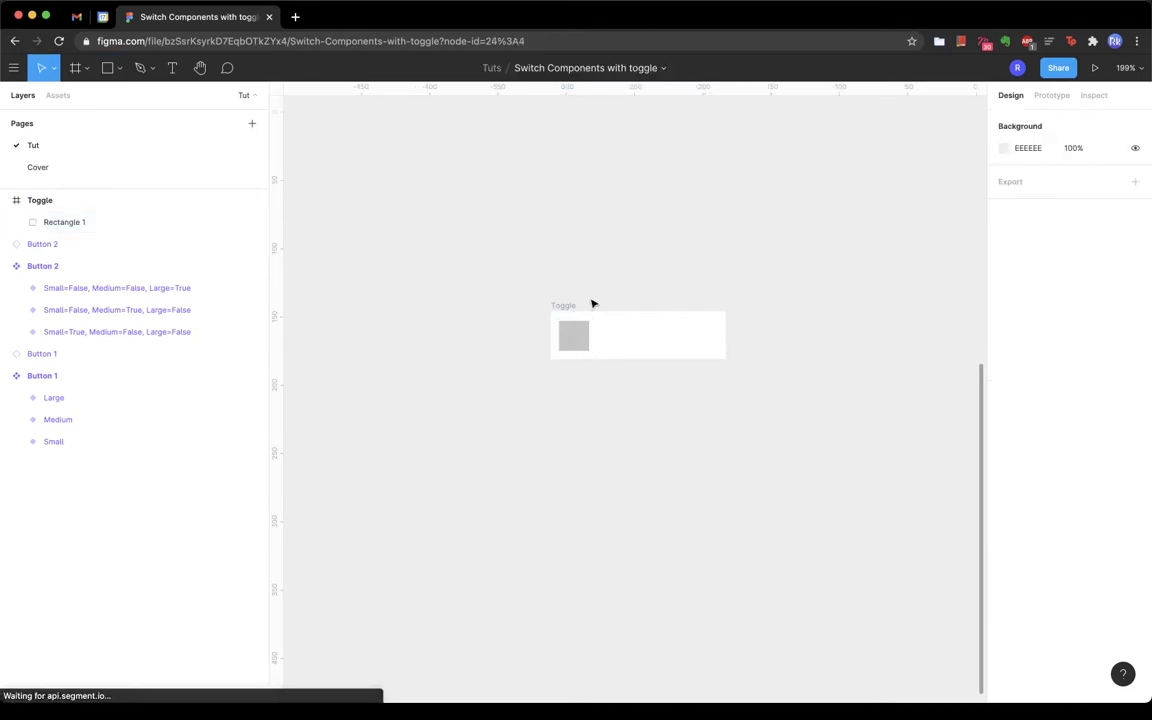
{"action": "left_click", "coordinate": [566, 307]}
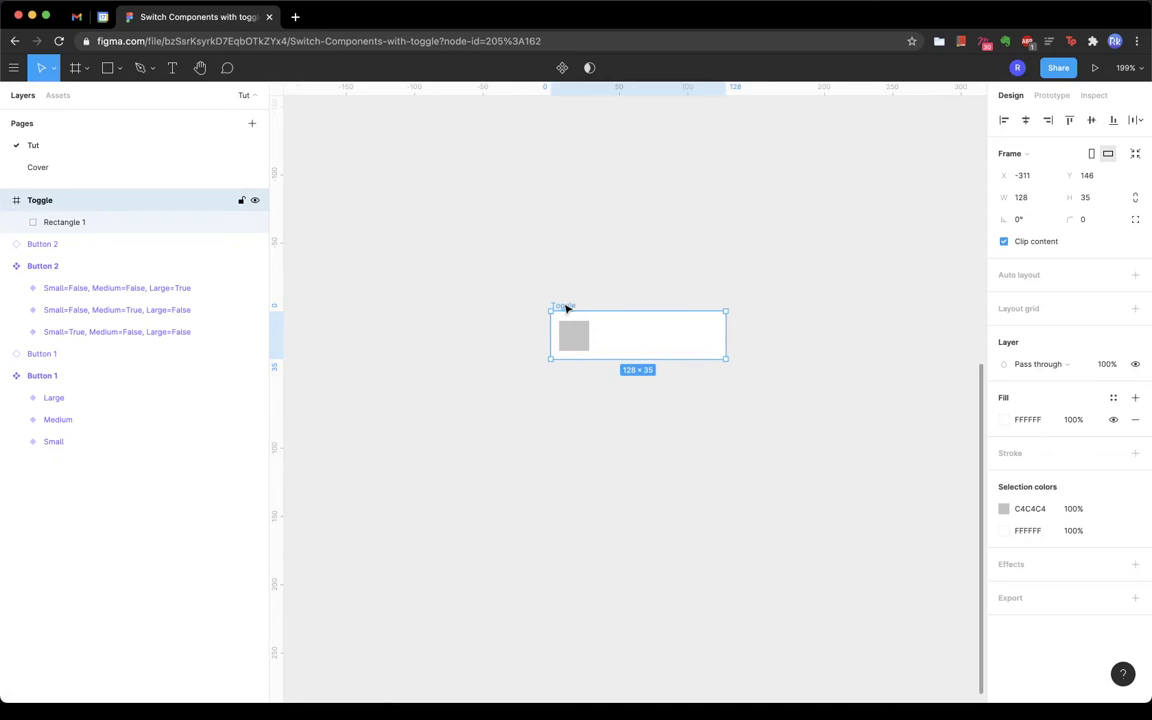
{"action": "left_click", "coordinate": [562, 70]}
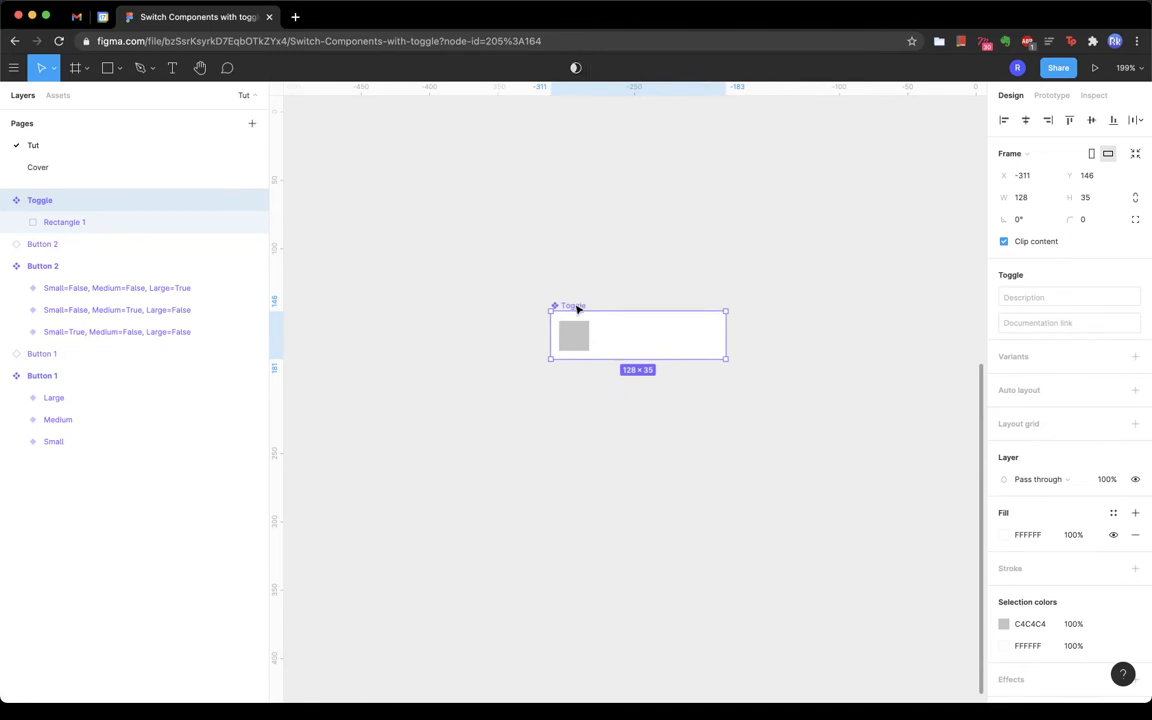
{"action": "left_click_drag", "start_coordinate": [576, 306], "coordinate": [577, 276]}
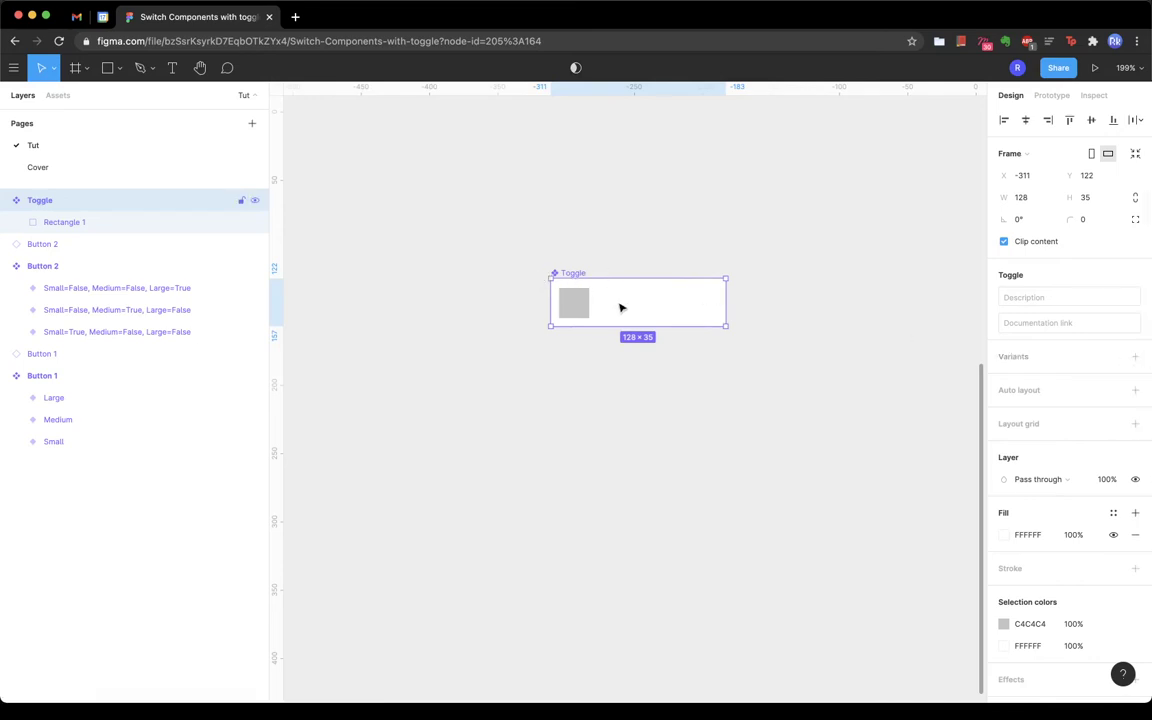
Step: Add a Variant2 to Toggle with its square slid right and a Green 3 fill
{"action": "left_click", "coordinate": [1135, 357]}
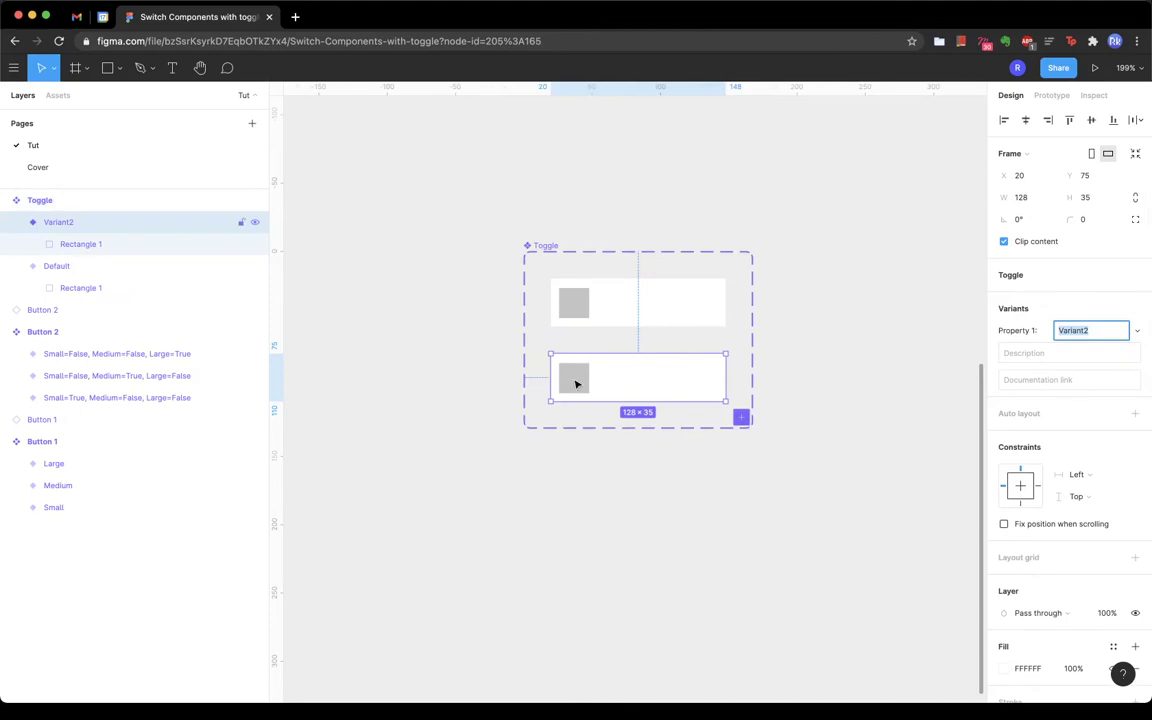
{"action": "double_click", "coordinate": [576, 384]}
{"action": "left_click_drag", "start_coordinate": [576, 384], "coordinate": [709, 391]}
{"action": "left_click", "coordinate": [643, 386]}
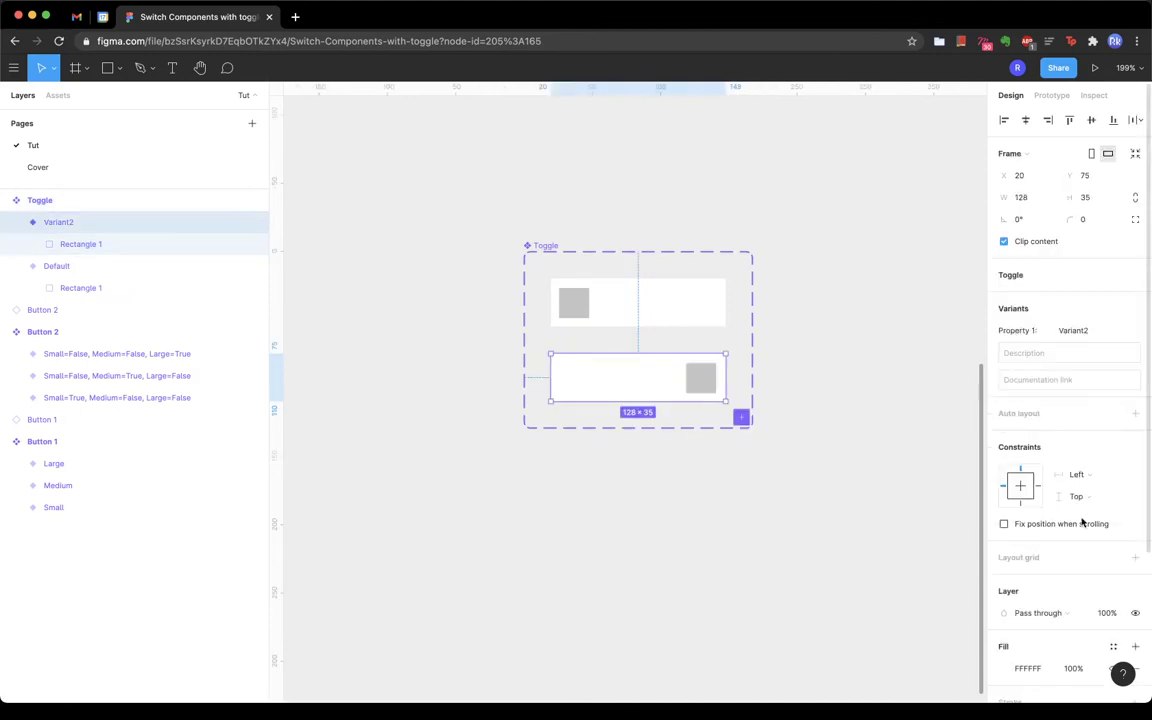
{"action": "scroll", "coordinate": [1086, 584], "scroll_direction": "down", "scroll_amount": 1}
{"action": "scroll", "coordinate": [1086, 584], "scroll_direction": "down", "scroll_amount": 2}
{"action": "left_click", "coordinate": [1113, 556]}
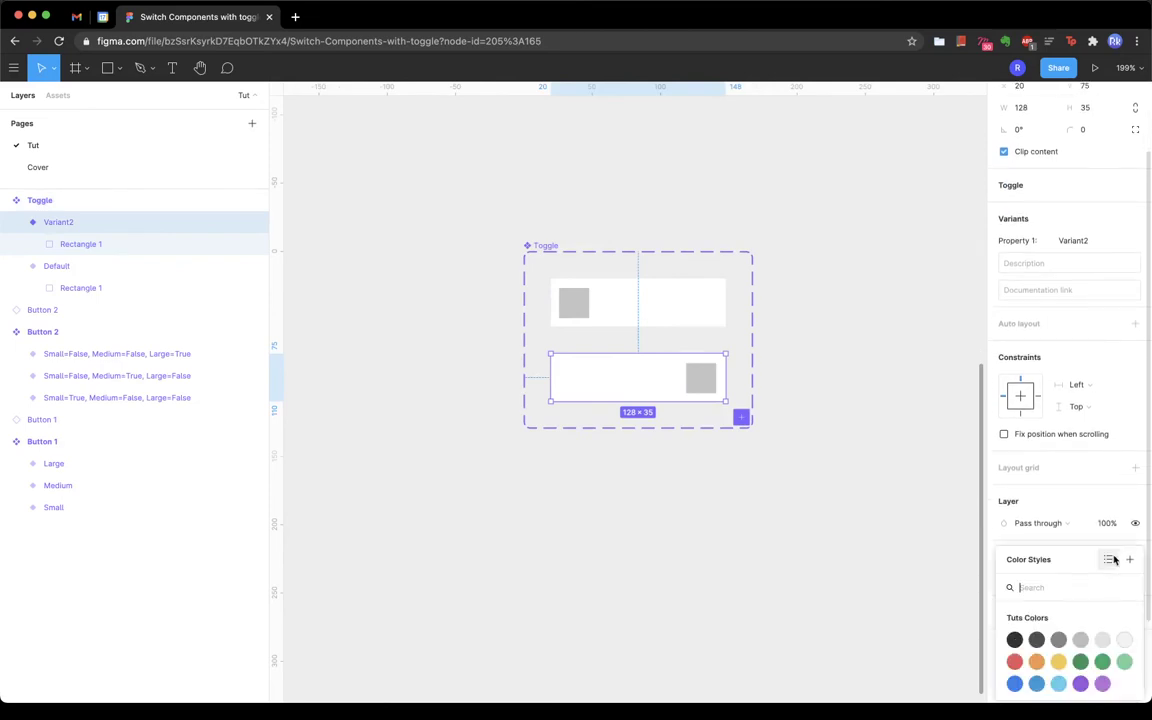
{"action": "left_click", "coordinate": [1123, 660]}
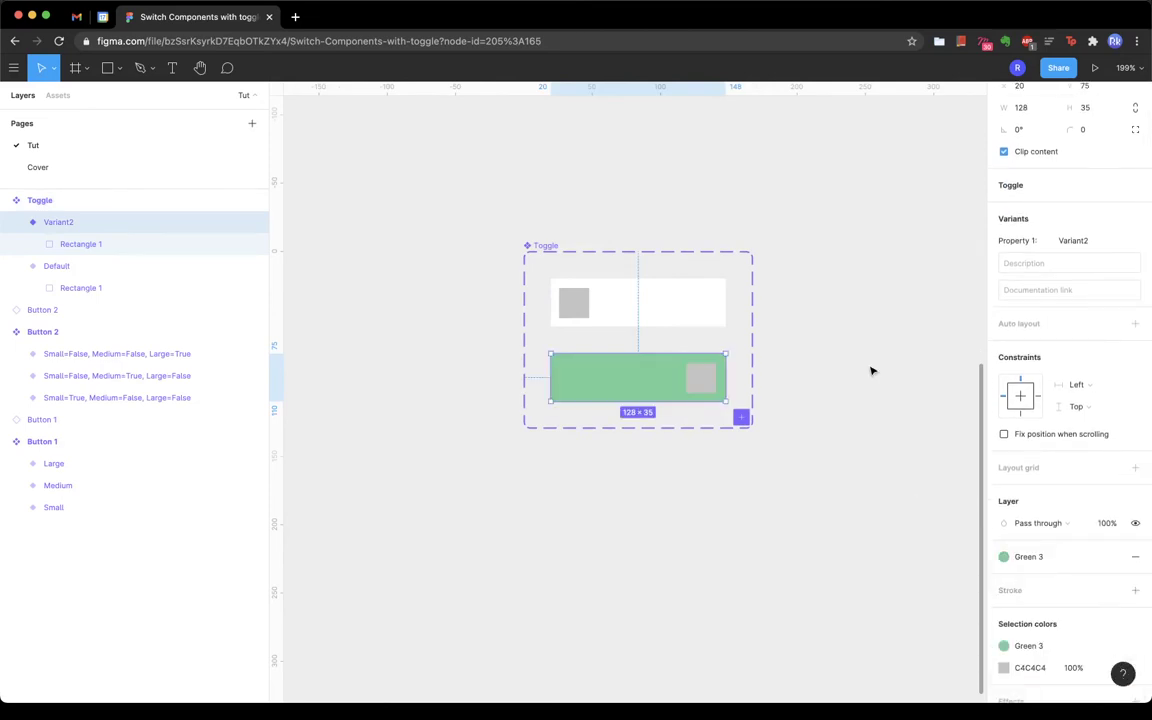
Step: Make Variant2's square white (fff) and select the Toggle component set
{"action": "left_click", "coordinate": [703, 384]}
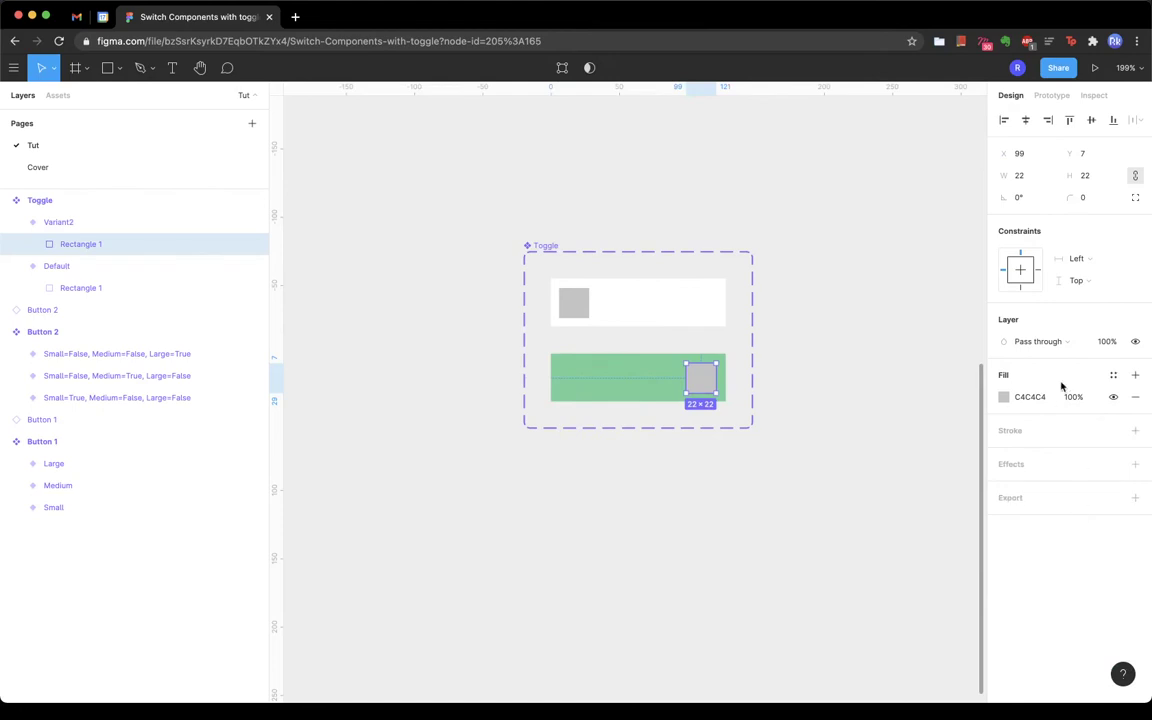
{"action": "left_click", "coordinate": [1033, 400]}
{"action": "type", "text": "fff"}
{"action": "key", "text": "Return"}
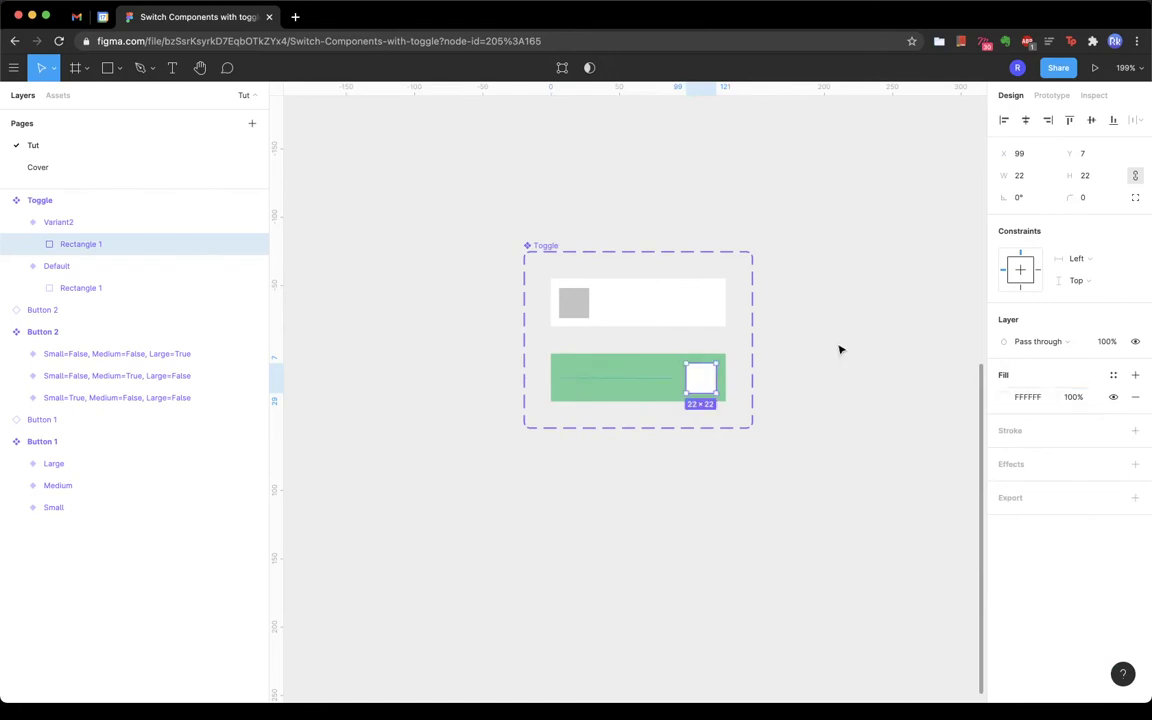
{"action": "left_click", "coordinate": [836, 348]}
{"action": "scroll", "coordinate": [836, 348], "scroll_direction": "right", "scroll_amount": 2}
{"action": "left_click", "coordinate": [520, 249]}
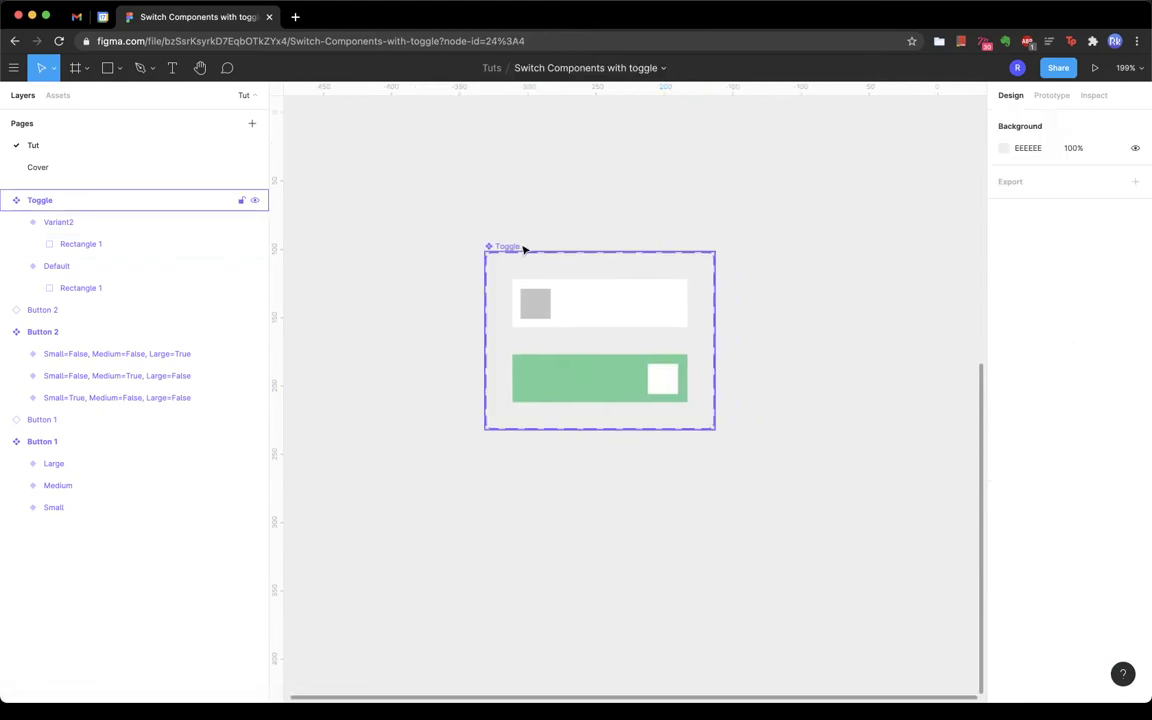
Step: Alt-drag the Default variant below the set to place a Toggle instance
{"action": "left_click", "coordinate": [563, 296]}
{"action": "scroll", "coordinate": [563, 296], "scroll_direction": "down", "scroll_amount": 2}
{"action": "scroll", "coordinate": [563, 296], "scroll_direction": "right", "scroll_amount": 2}
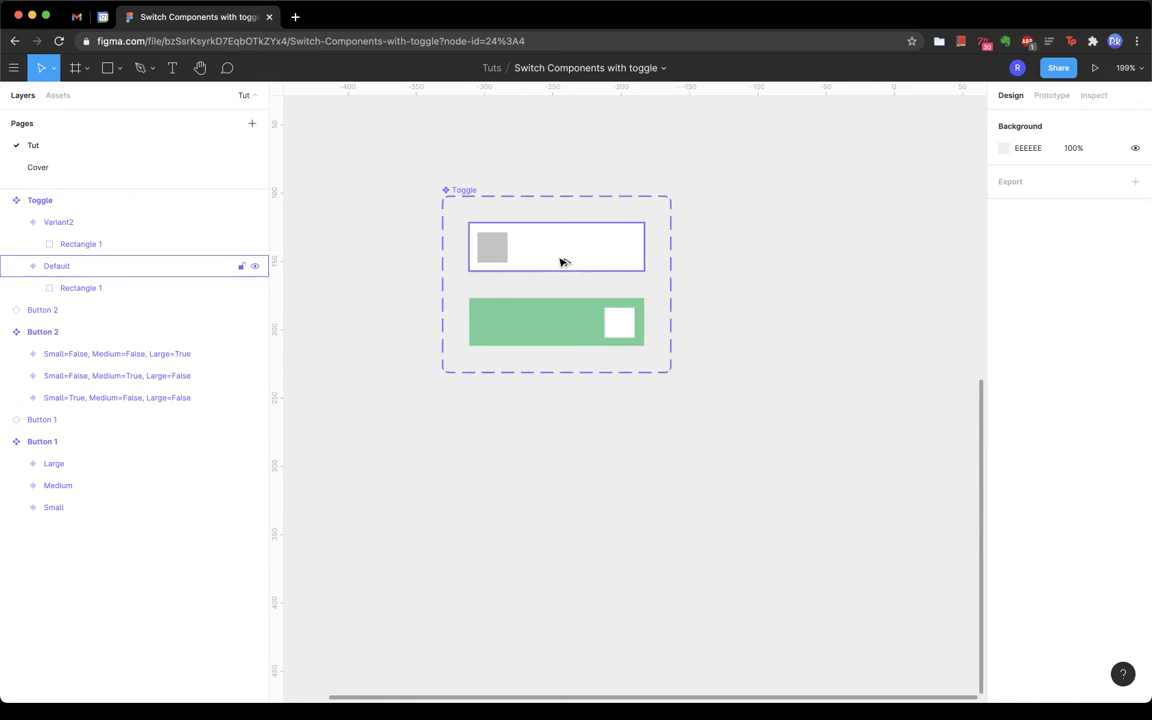
{"action": "left_click_drag", "start_coordinate": [563, 262], "coordinate": [563, 487]}
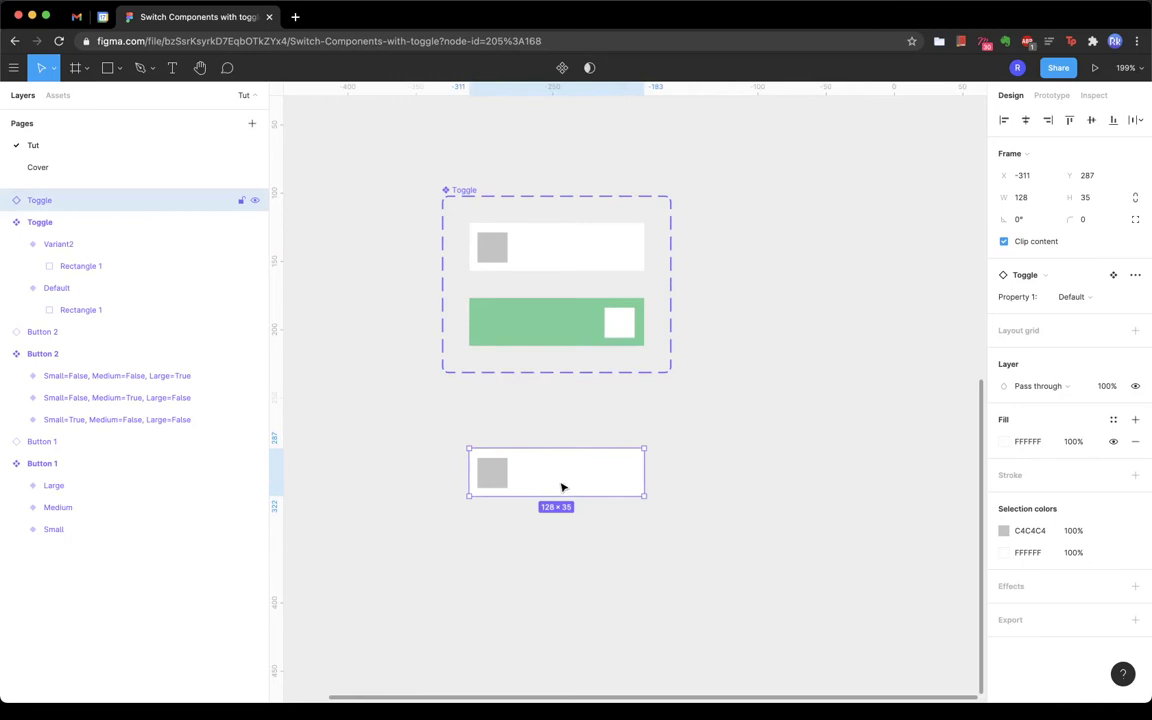
Step: Switch the instance to Variant2 and then back to Default
{"action": "left_click", "coordinate": [1077, 299]}
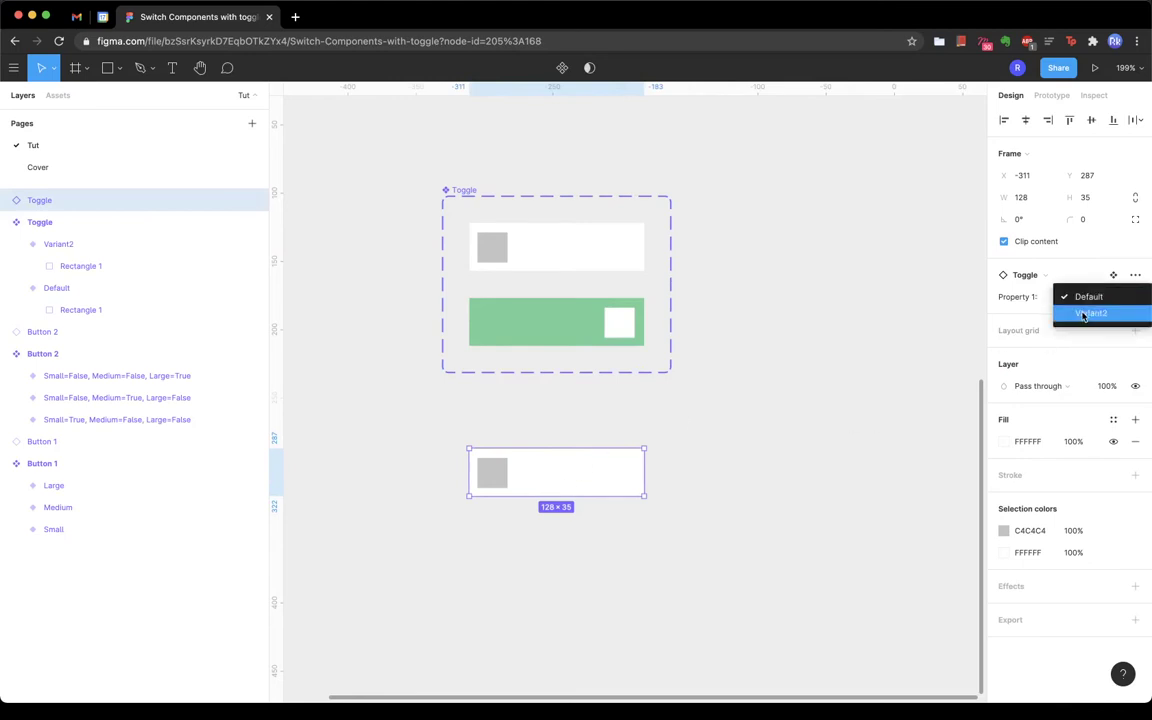
{"action": "left_click", "coordinate": [1083, 315]}
{"action": "left_click", "coordinate": [1083, 297]}
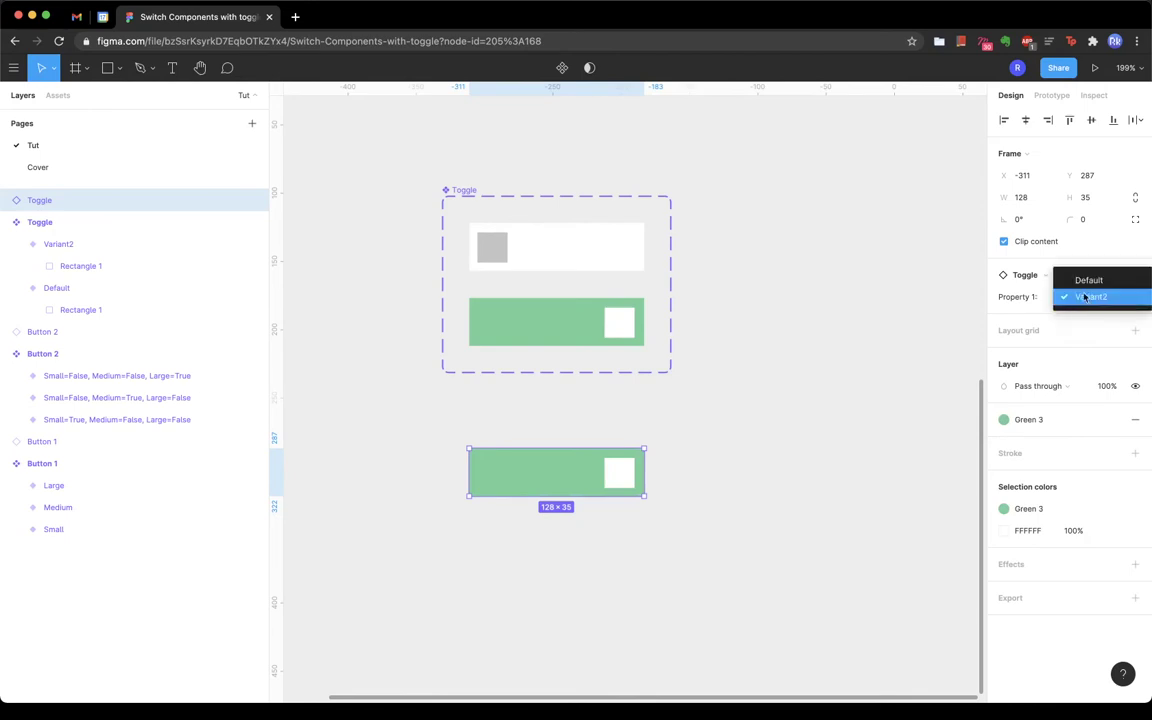
{"action": "left_click", "coordinate": [1086, 284]}
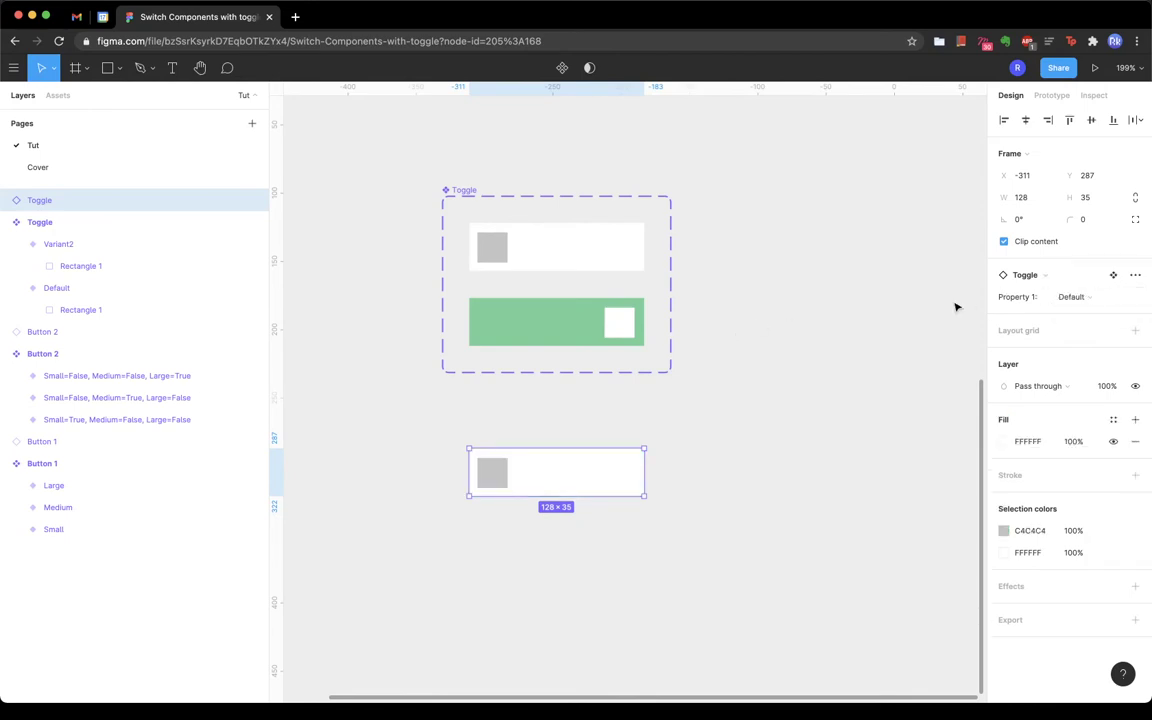
Step: Rename the Toggle set's Property 1 to Active
{"action": "left_click", "coordinate": [462, 190]}
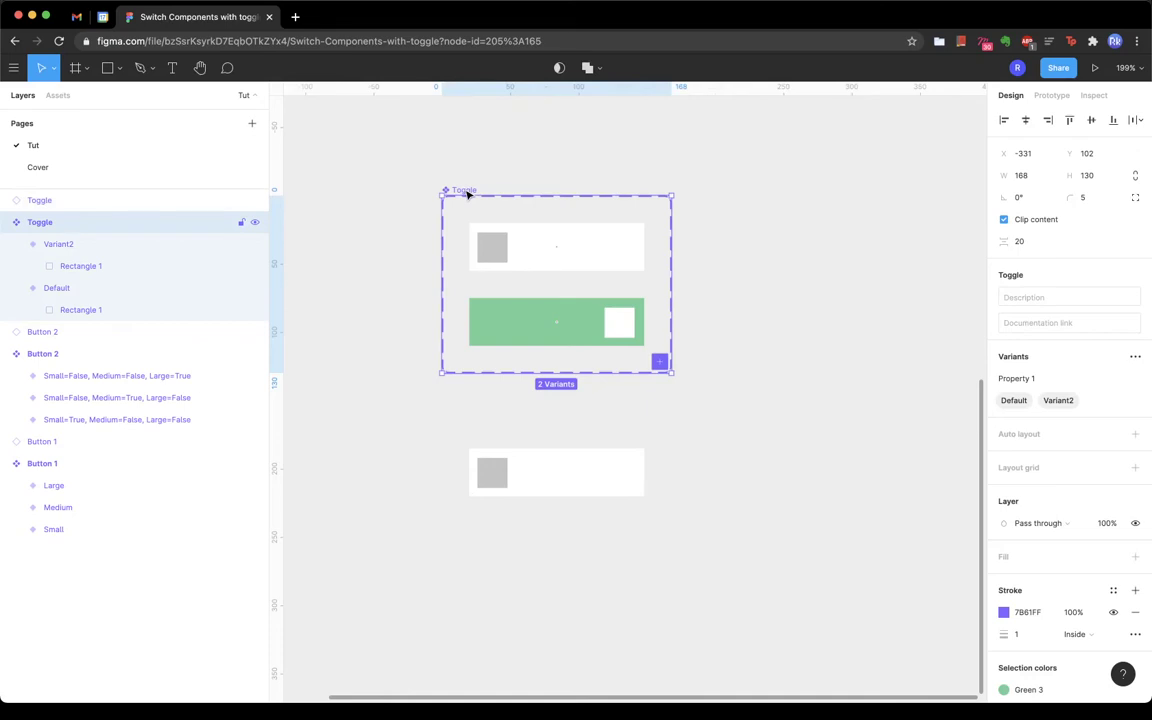
{"action": "left_click", "coordinate": [1039, 380]}
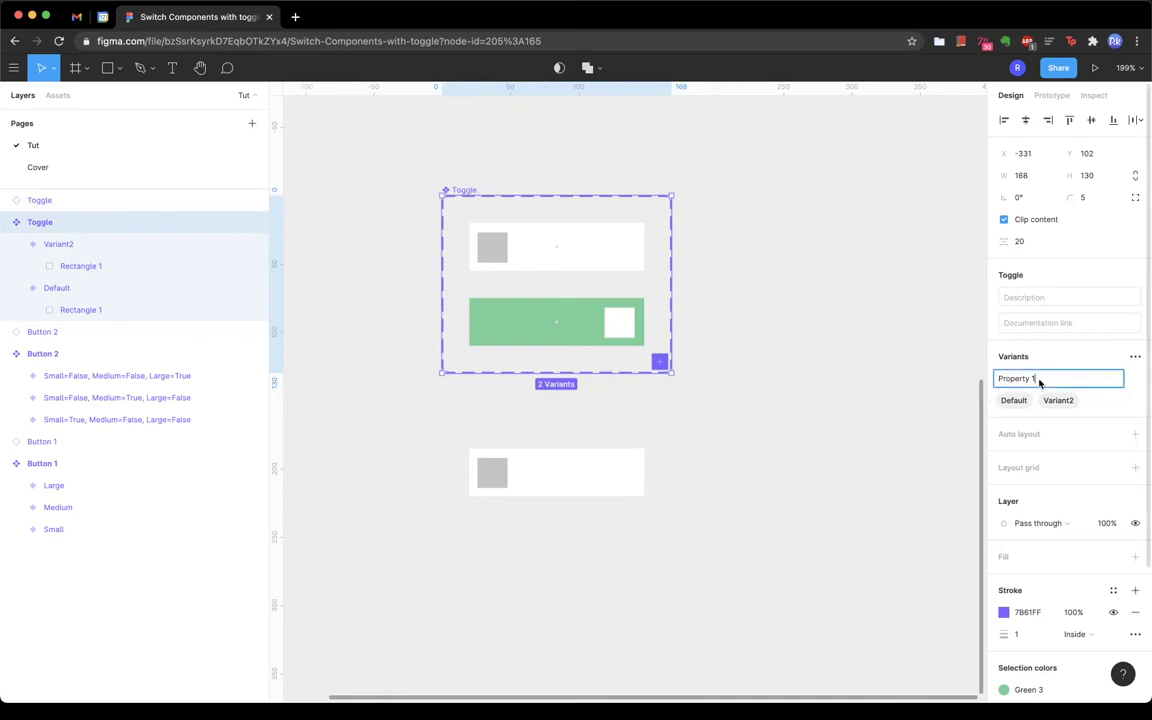
{"action": "type", "text": "Active"}
{"action": "key", "text": "Return"}
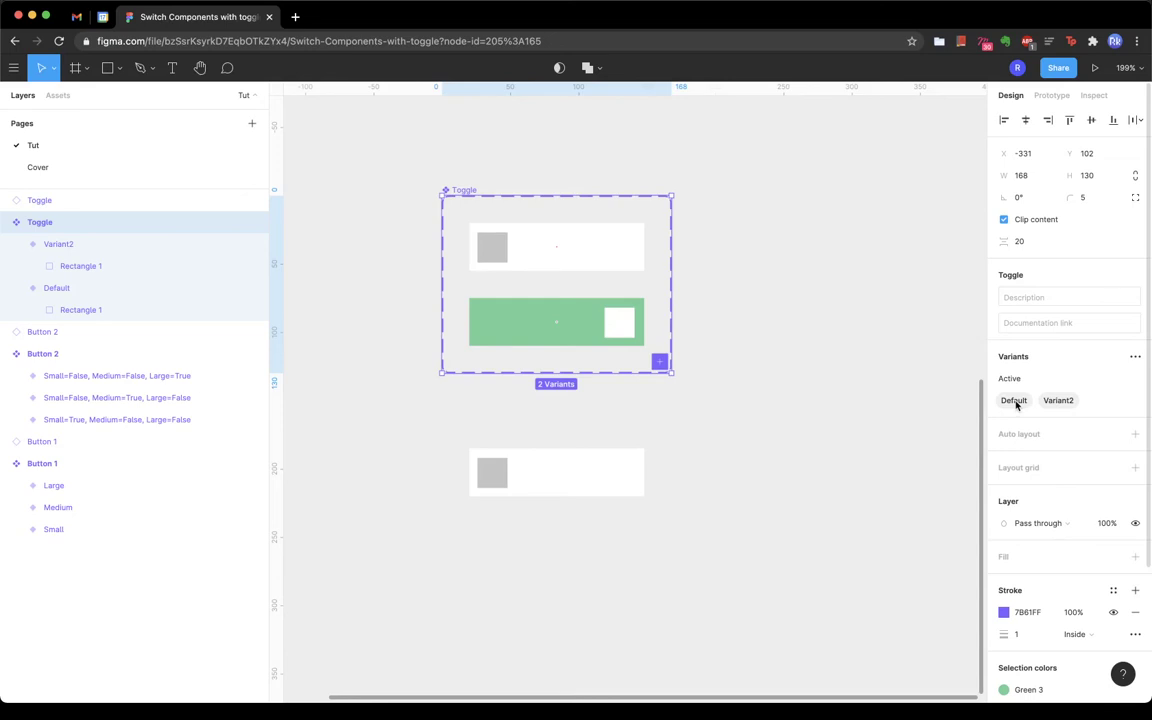
Step: Rename the variant values Default to False and Variant2 to True, then check each variant
{"action": "double_click", "coordinate": [1014, 401]}
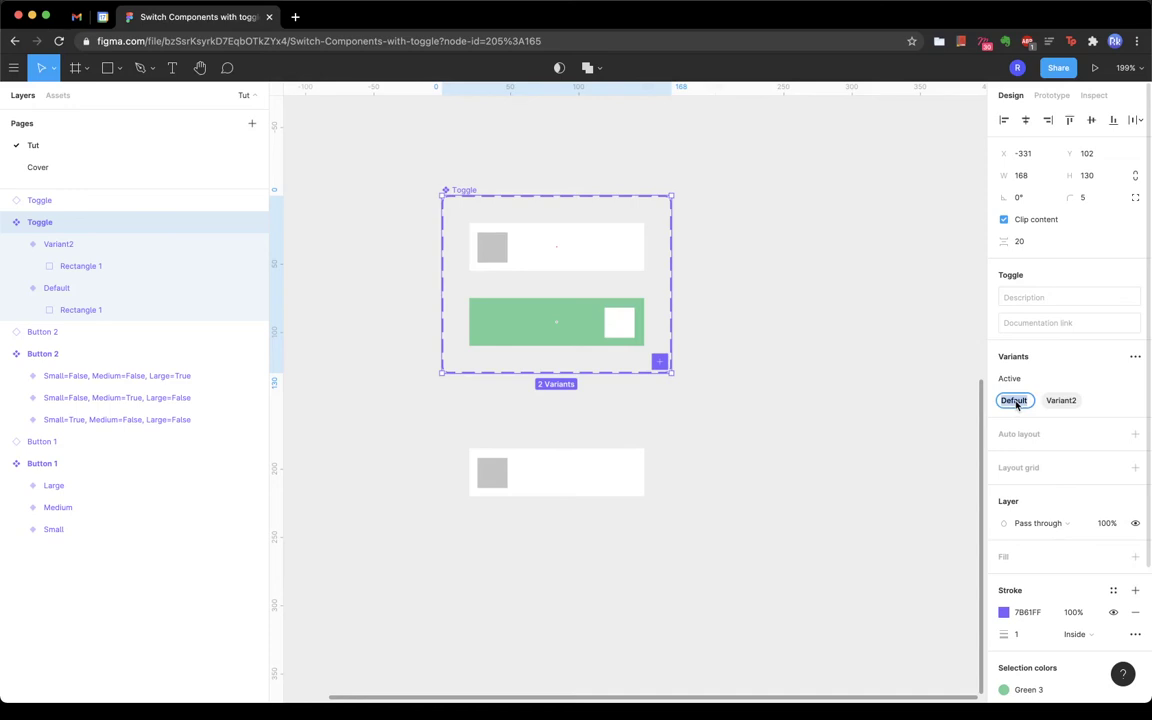
{"action": "key", "text": "BackSpace"}
{"action": "type", "text": "False"}
{"action": "key", "text": "Return"}
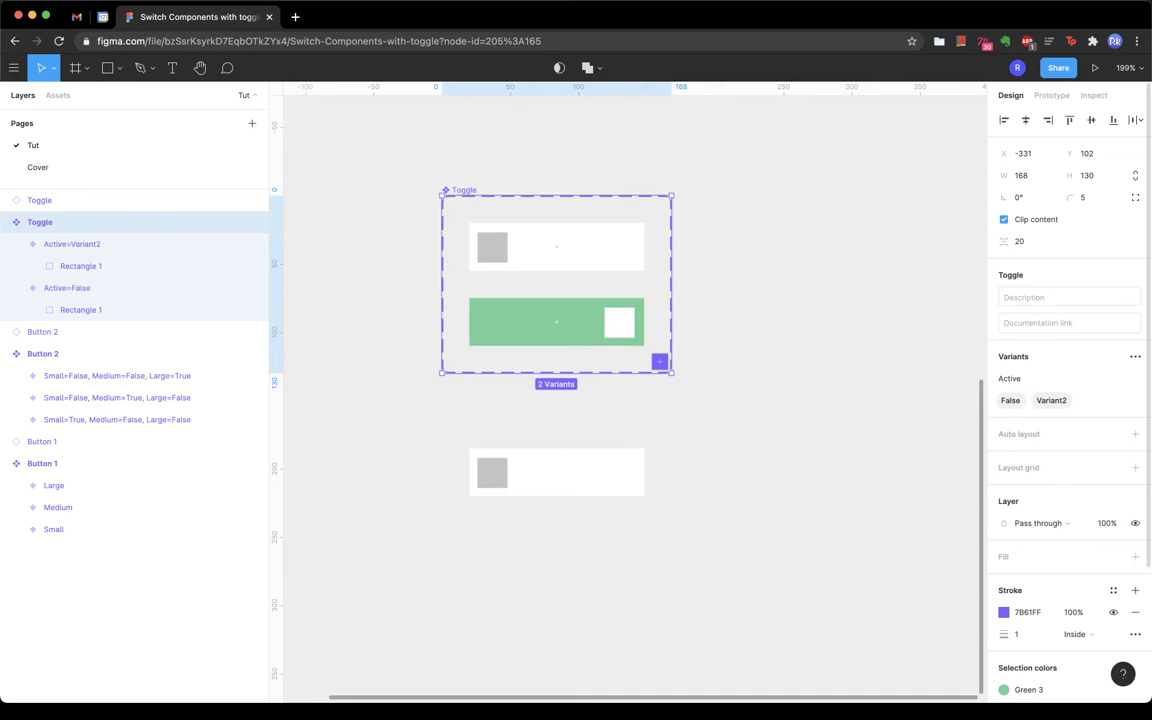
{"action": "double_click", "coordinate": [1052, 401]}
{"action": "type", "text": "True"}
{"action": "key", "text": "Return"}
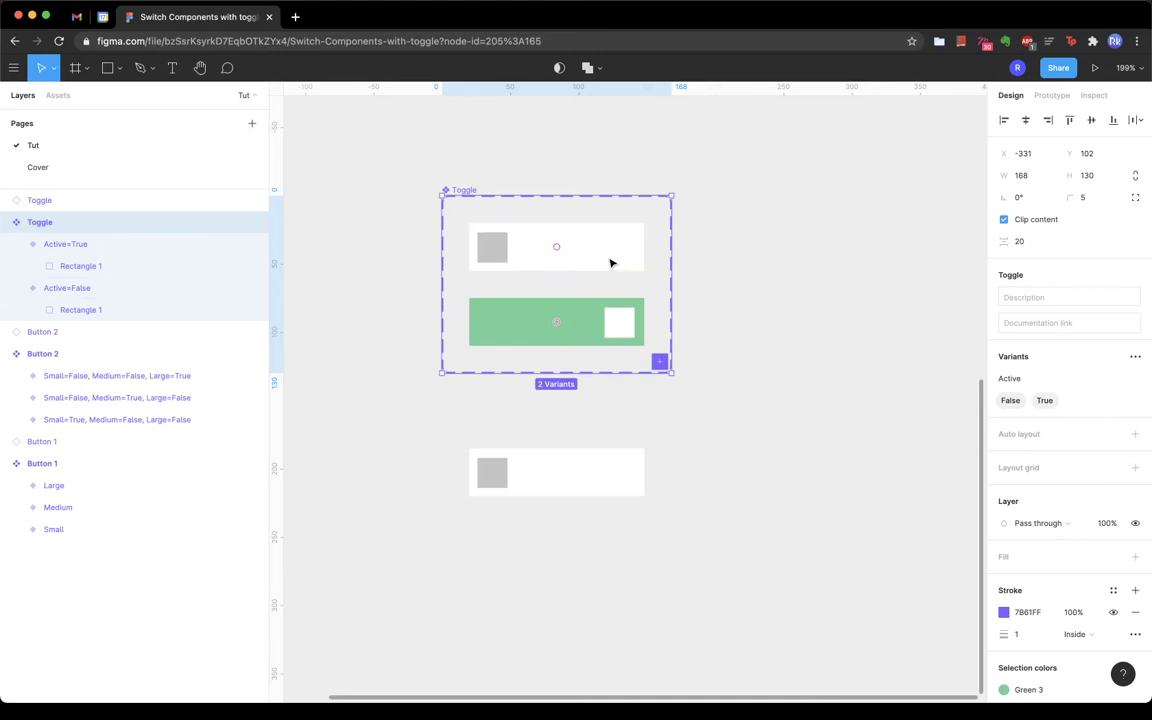
{"action": "left_click", "coordinate": [611, 263]}
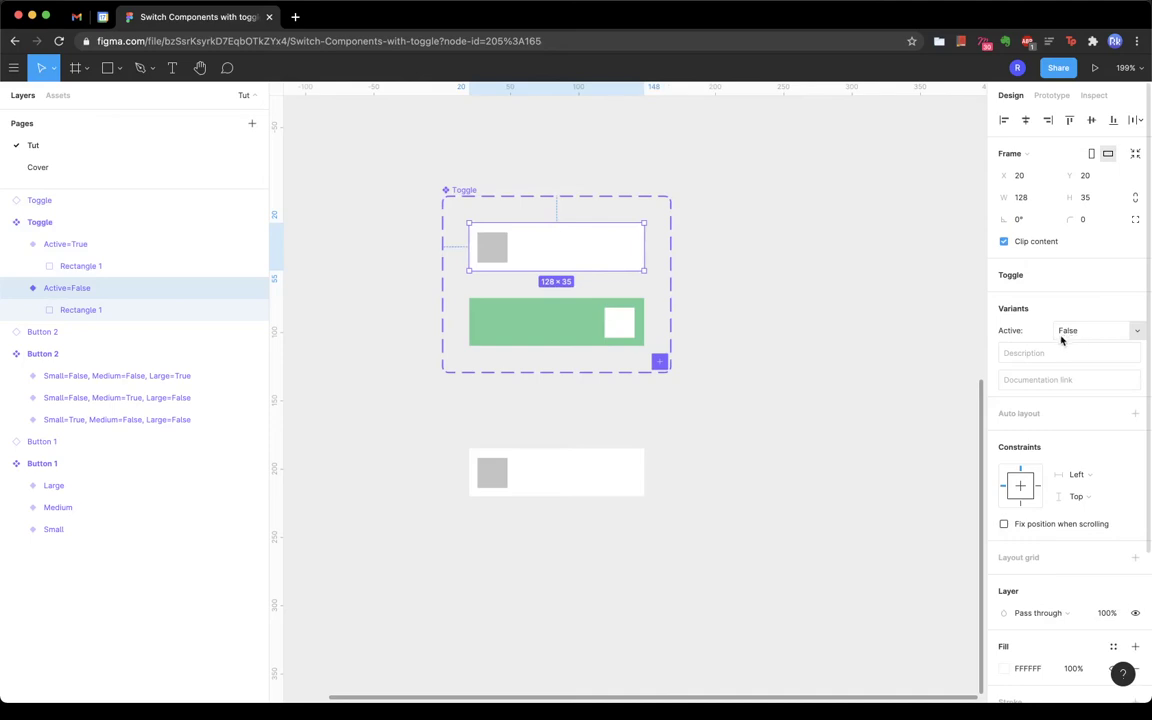
{"action": "left_click", "coordinate": [570, 330]}
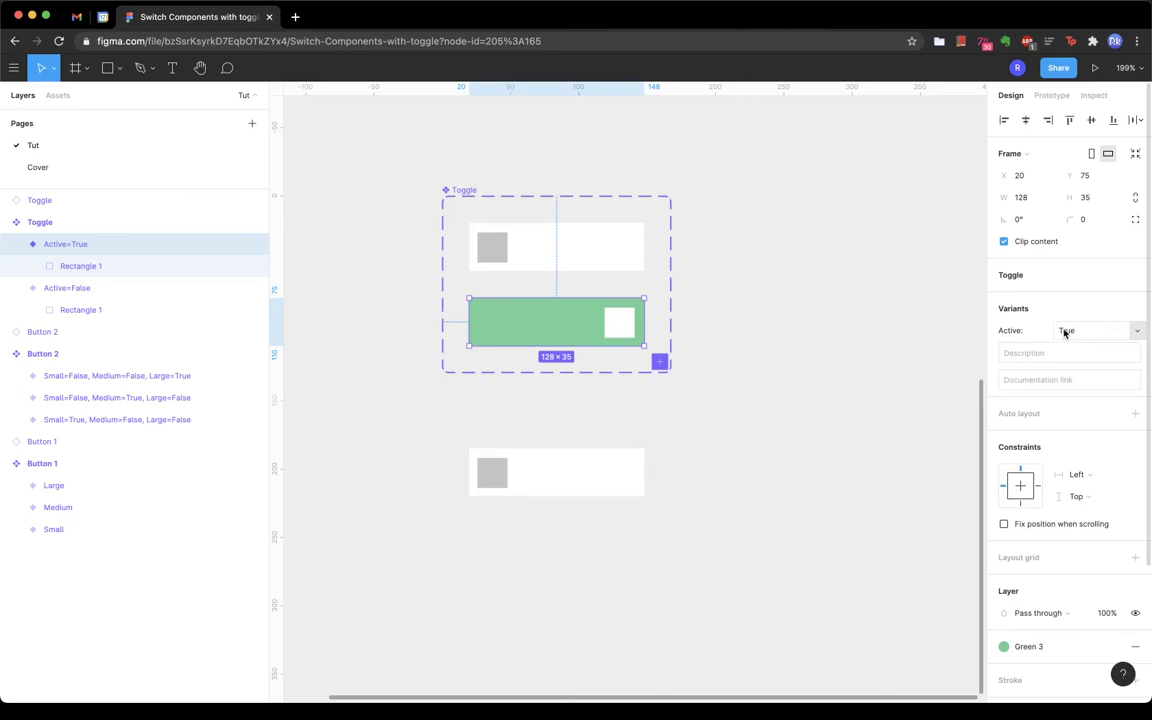
Step: Turn the Toggle instance's Active switch on to show green, then off again for white
{"action": "left_click", "coordinate": [781, 316]}
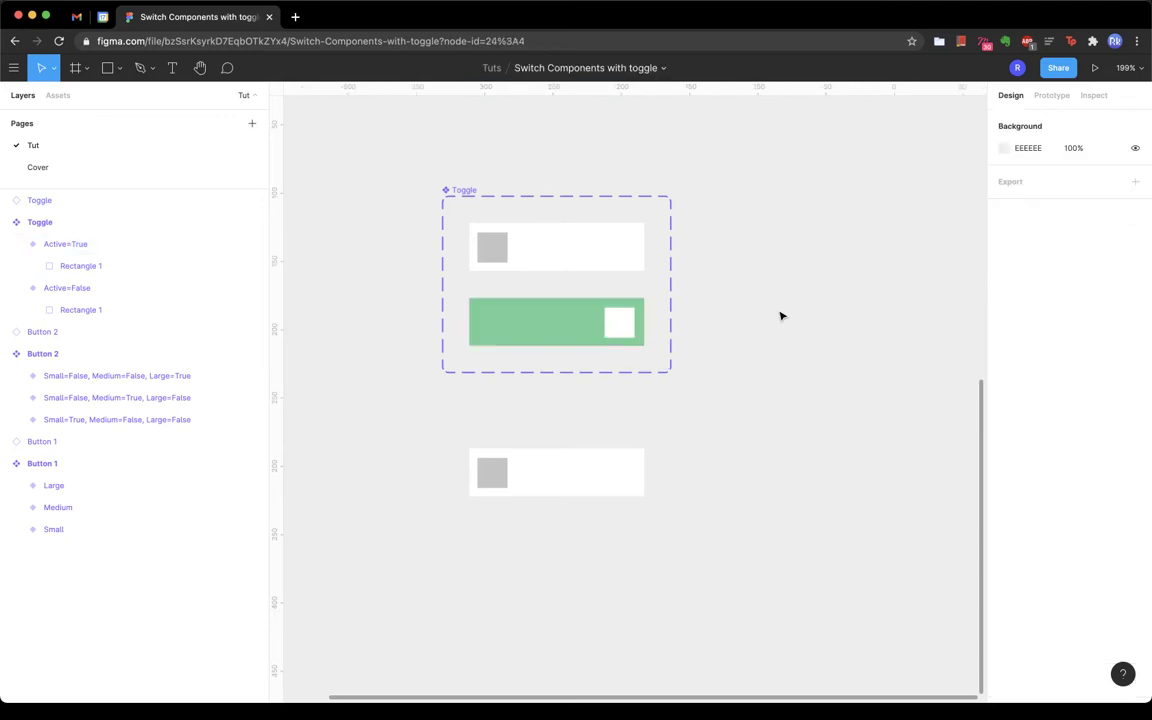
{"action": "left_click", "coordinate": [593, 487]}
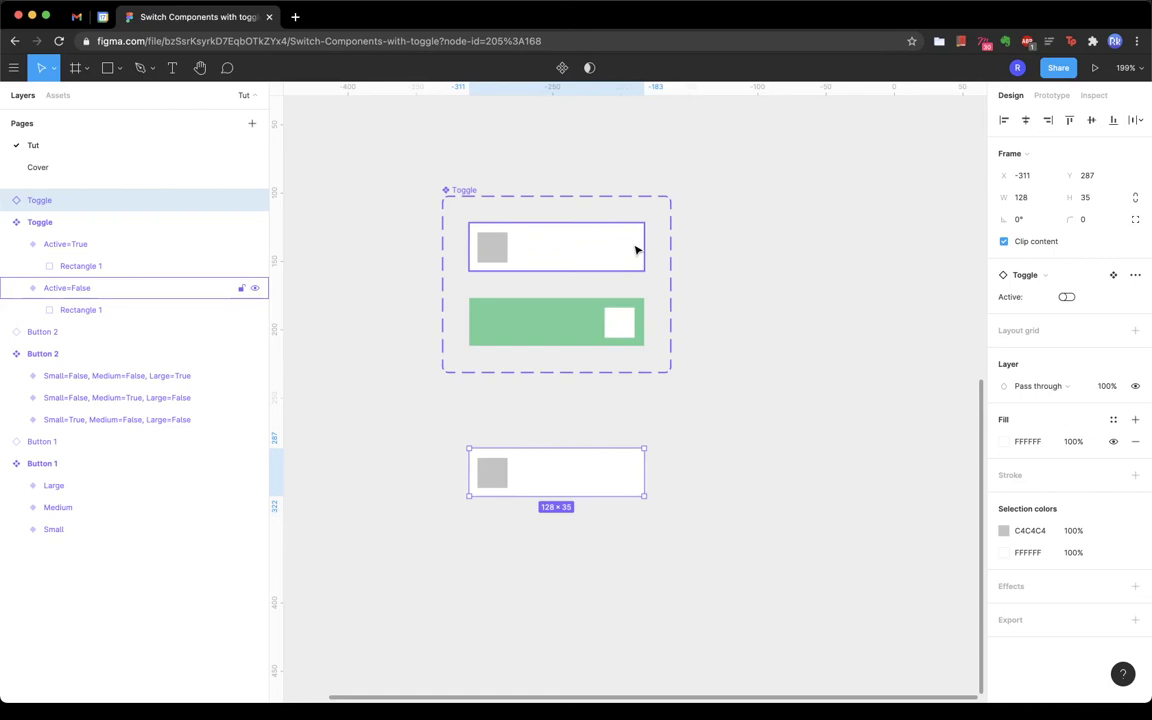
{"action": "left_click", "coordinate": [1067, 297]}
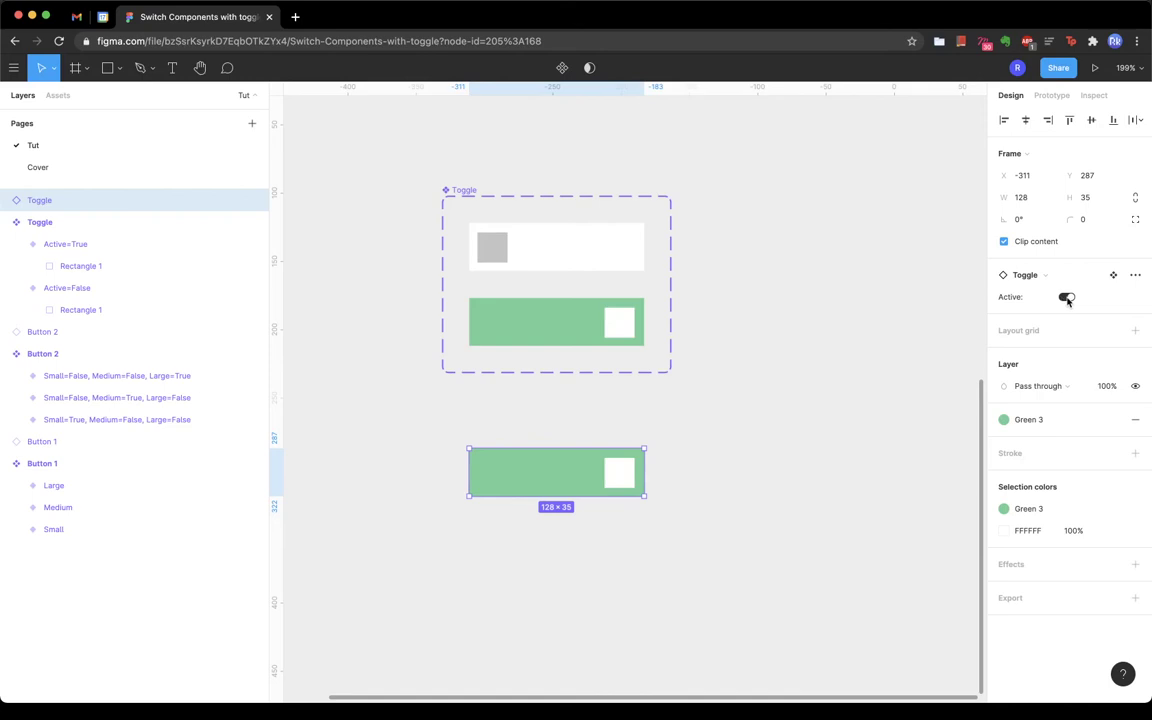
{"action": "left_click", "coordinate": [1066, 298]}
{"action": "scroll", "coordinate": [629, 244], "scroll_direction": "right", "scroll_amount": 5}
{"action": "left_click", "coordinate": [629, 244]}
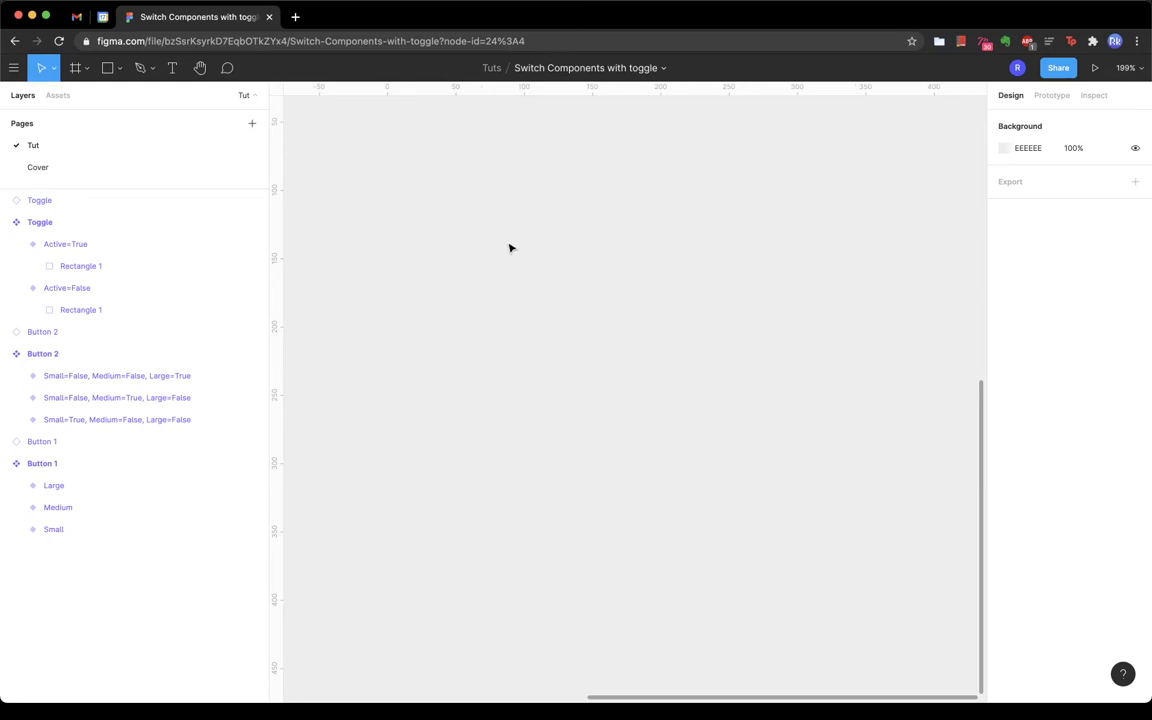
Step: Create a new frame on the canvas and size it to 150×30
{"action": "left_click", "coordinate": [85, 68]}
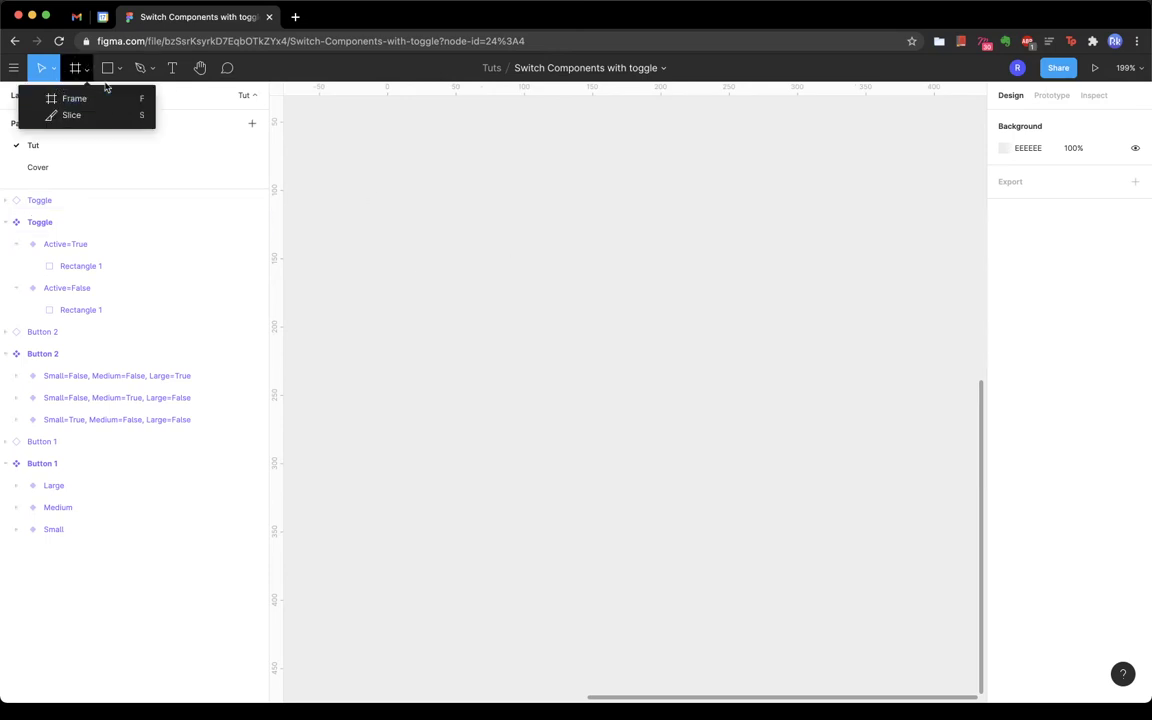
{"action": "left_click", "coordinate": [70, 98]}
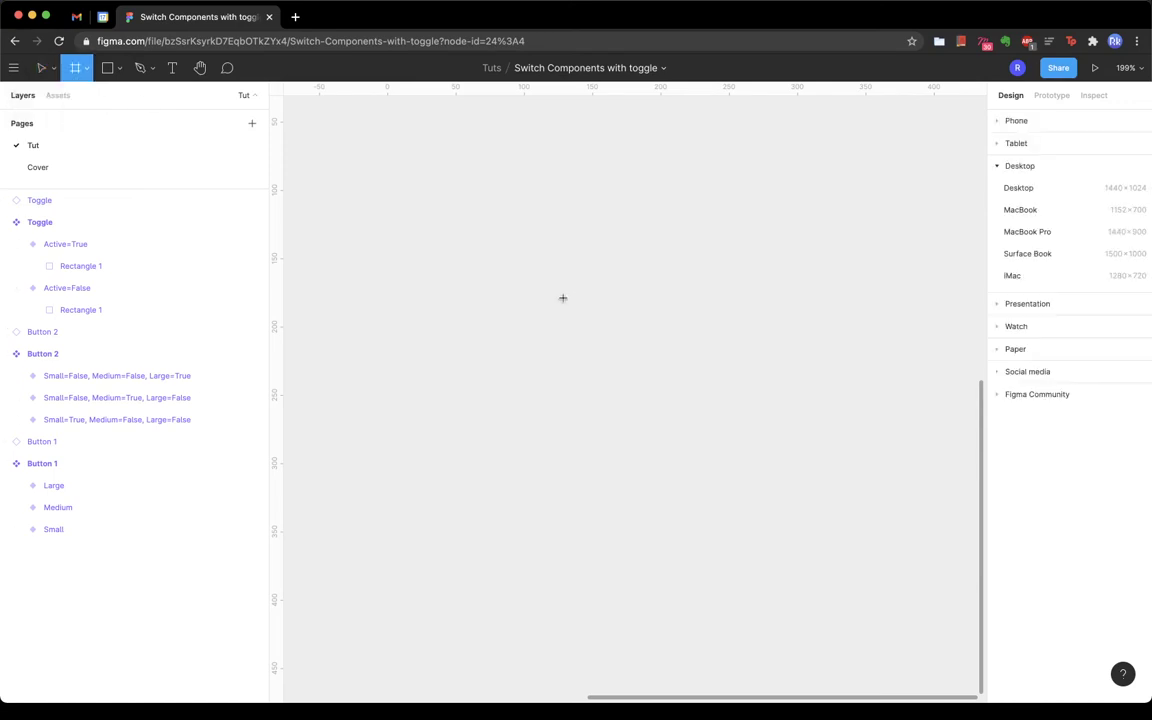
{"action": "left_click", "coordinate": [563, 298]}
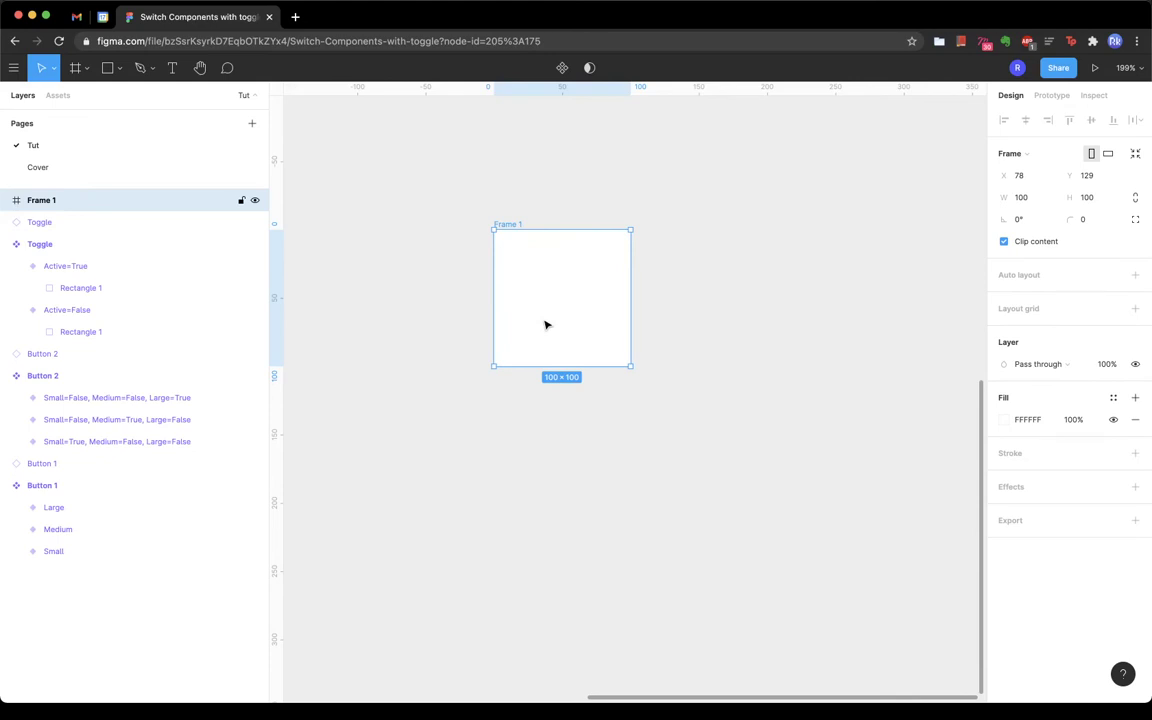
{"action": "left_click", "coordinate": [1027, 201]}
{"action": "type", "text": "150"}
{"action": "key", "text": "Tab"}
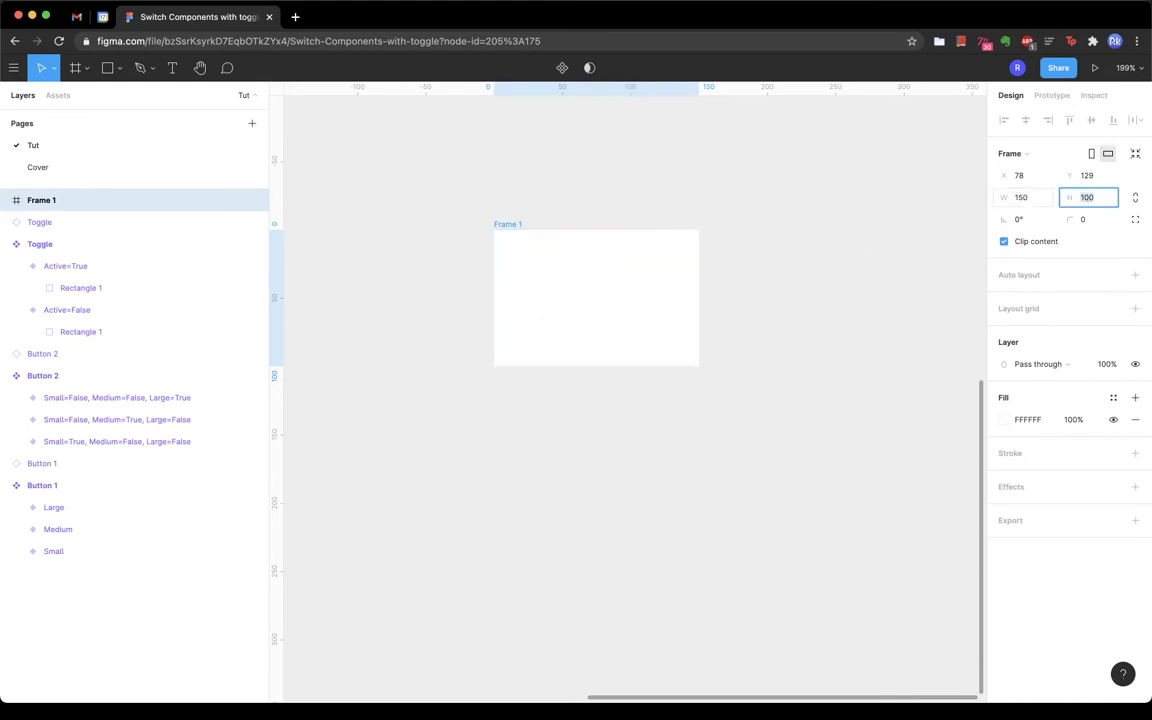
{"action": "type", "text": "30"}
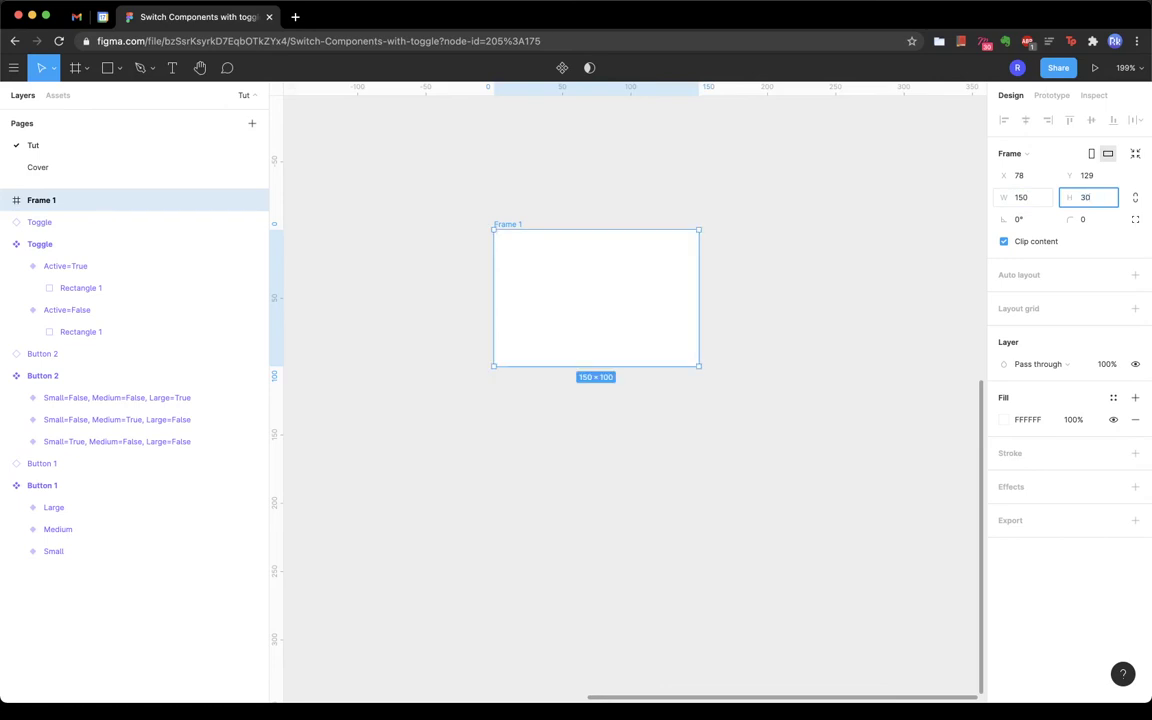
{"action": "key", "text": "Return"}
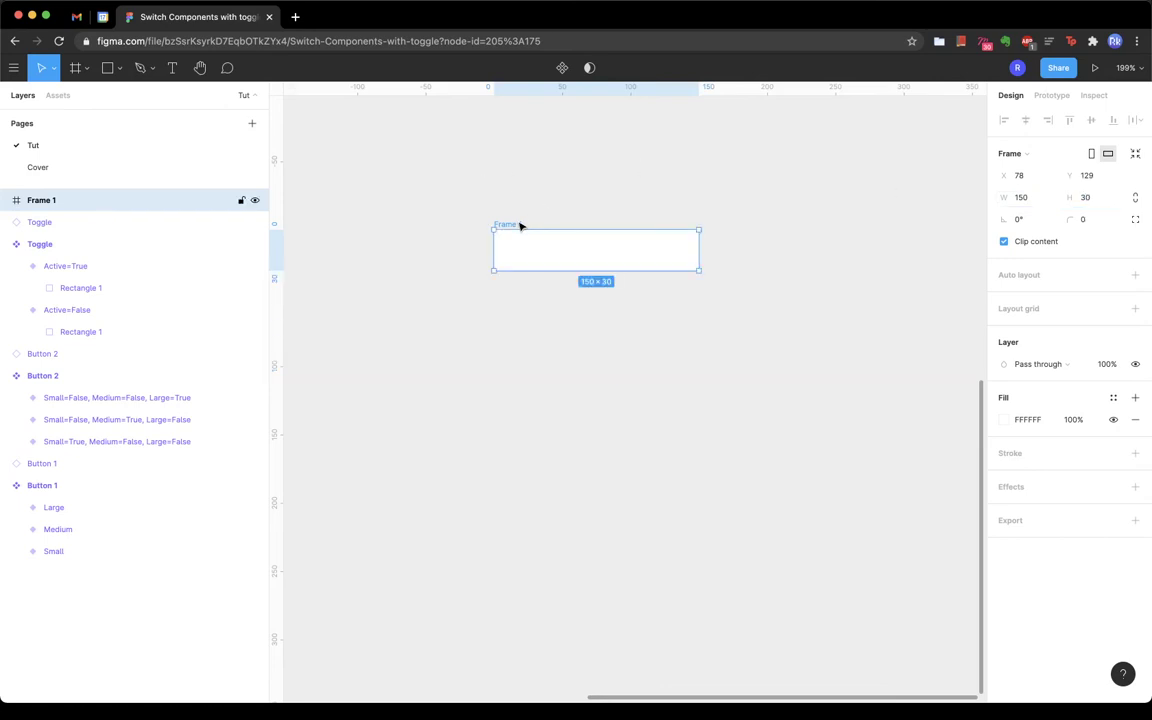
Step: Rename the frame to Button and fill it with the Green 3 colour style
{"action": "key", "text": "super+r"}
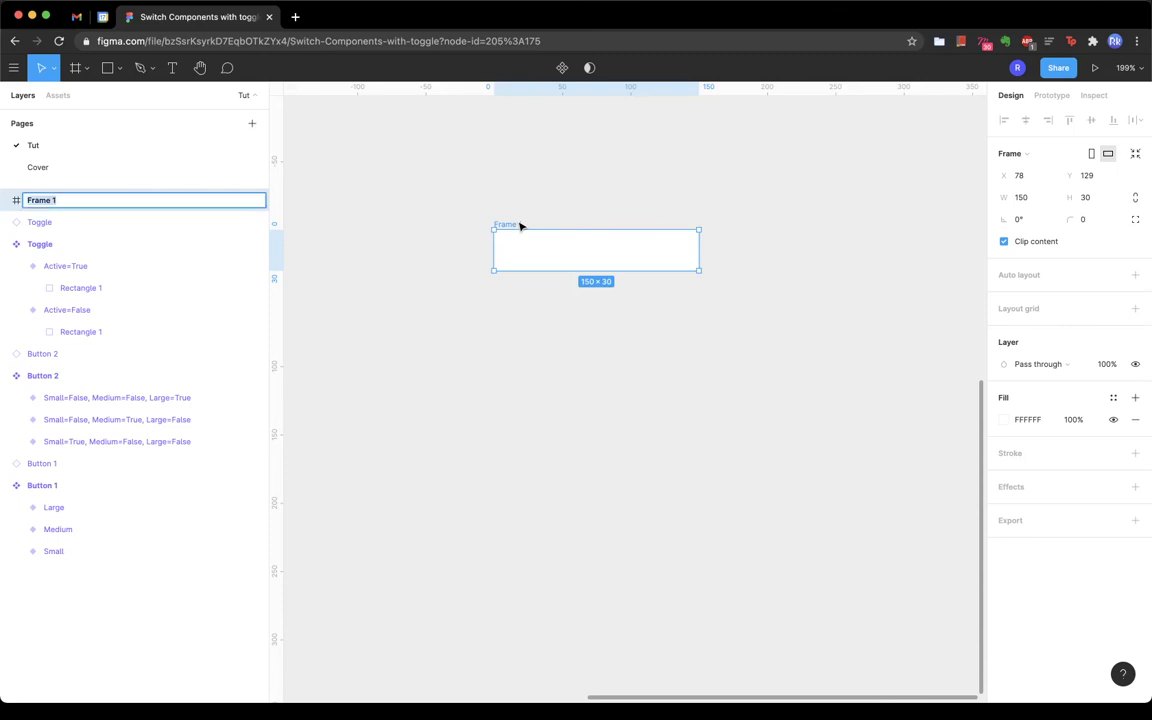
{"action": "type", "text": "Button"}
{"action": "key", "text": "Return"}
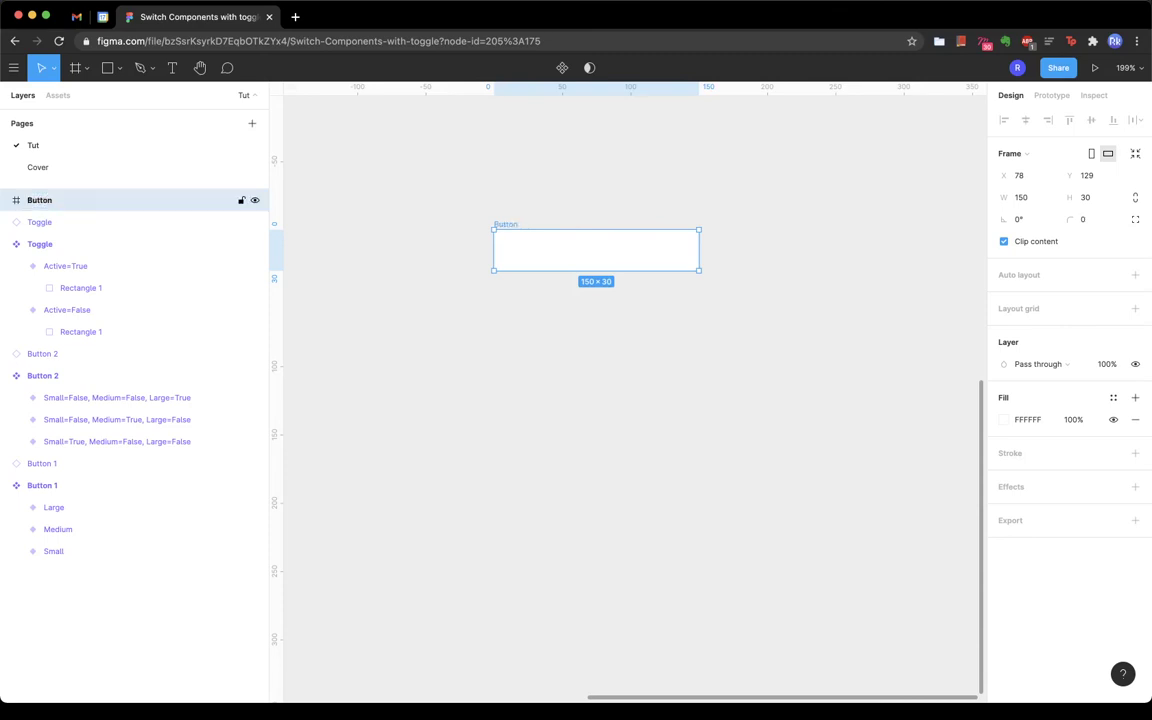
{"action": "left_click", "coordinate": [1112, 398]}
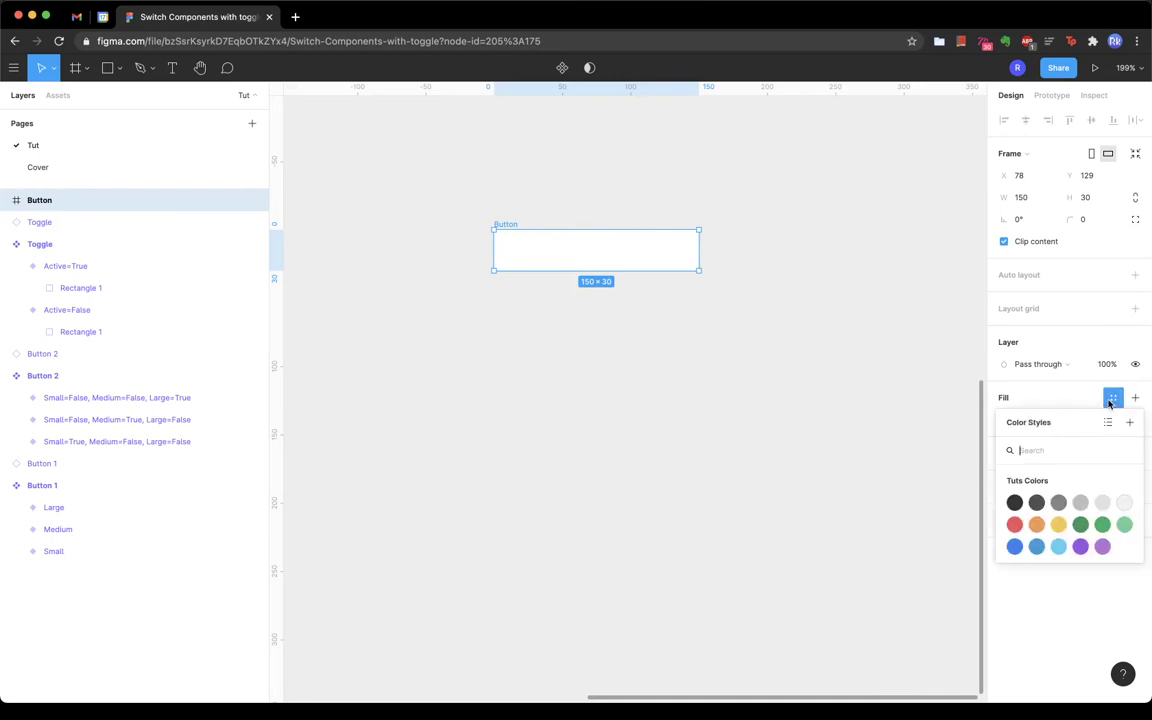
{"action": "left_click", "coordinate": [1122, 525]}
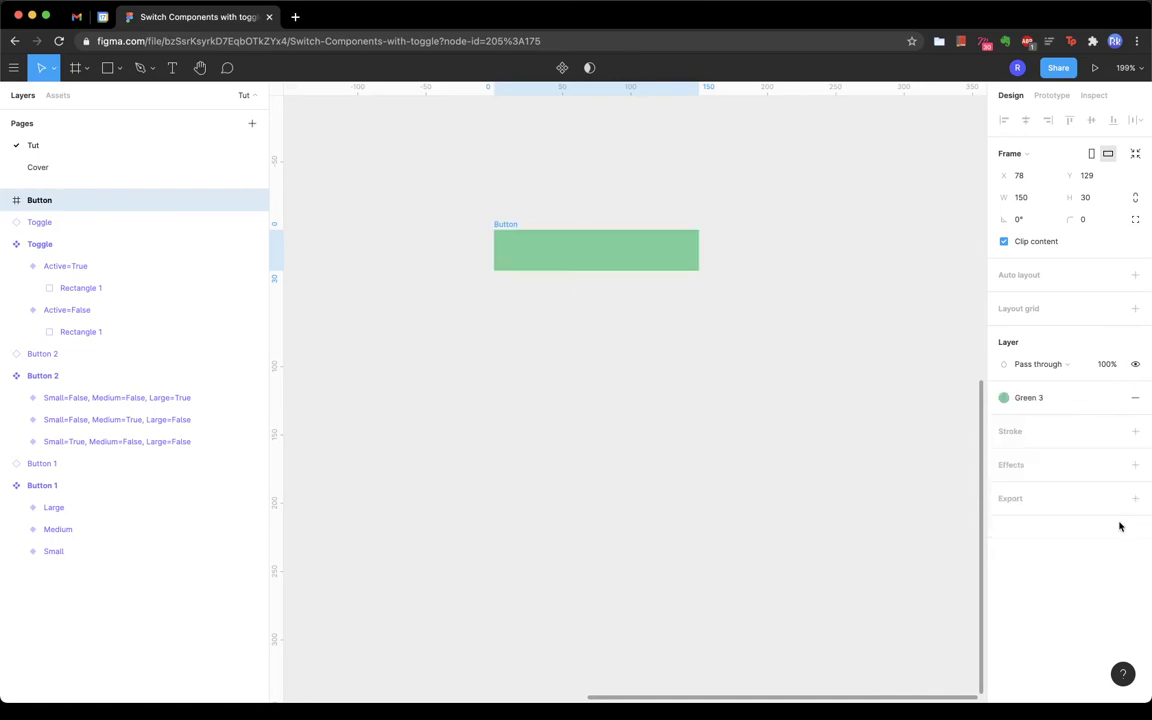
Step: Add a 'Small Button' text label inside the green Button frame
{"action": "left_click", "coordinate": [173, 68]}
{"action": "left_click", "coordinate": [574, 250]}
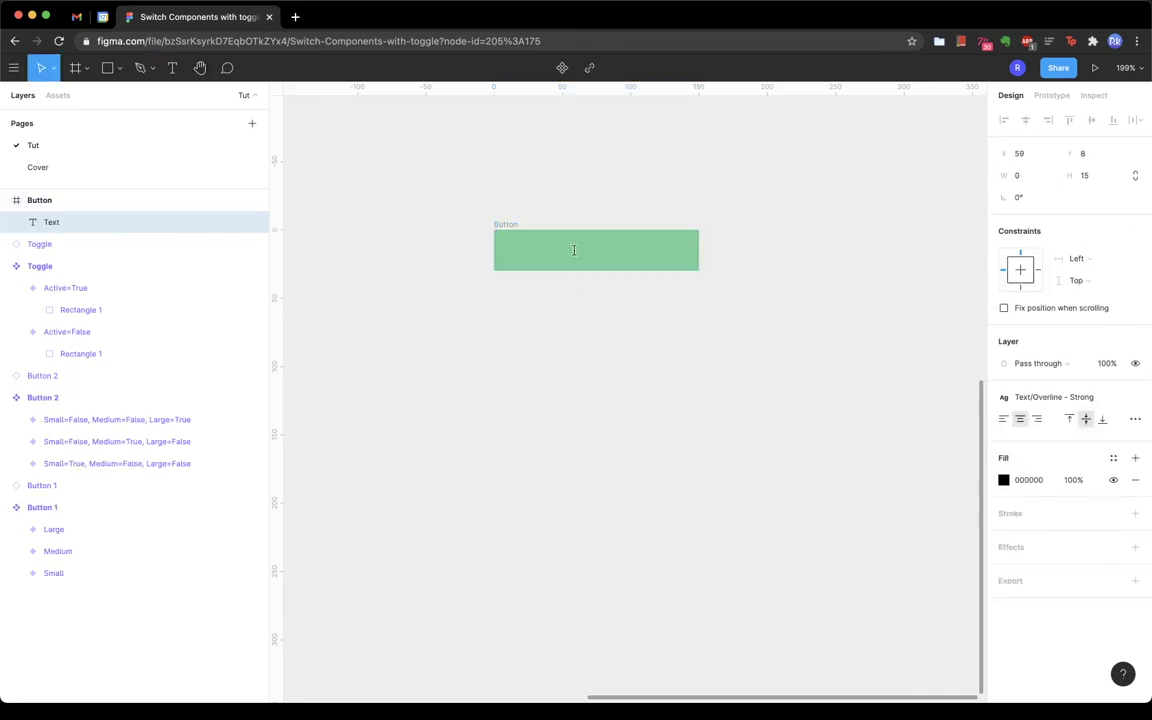
{"action": "type", "text": "Small Button"}
{"action": "key", "text": "Escape"}
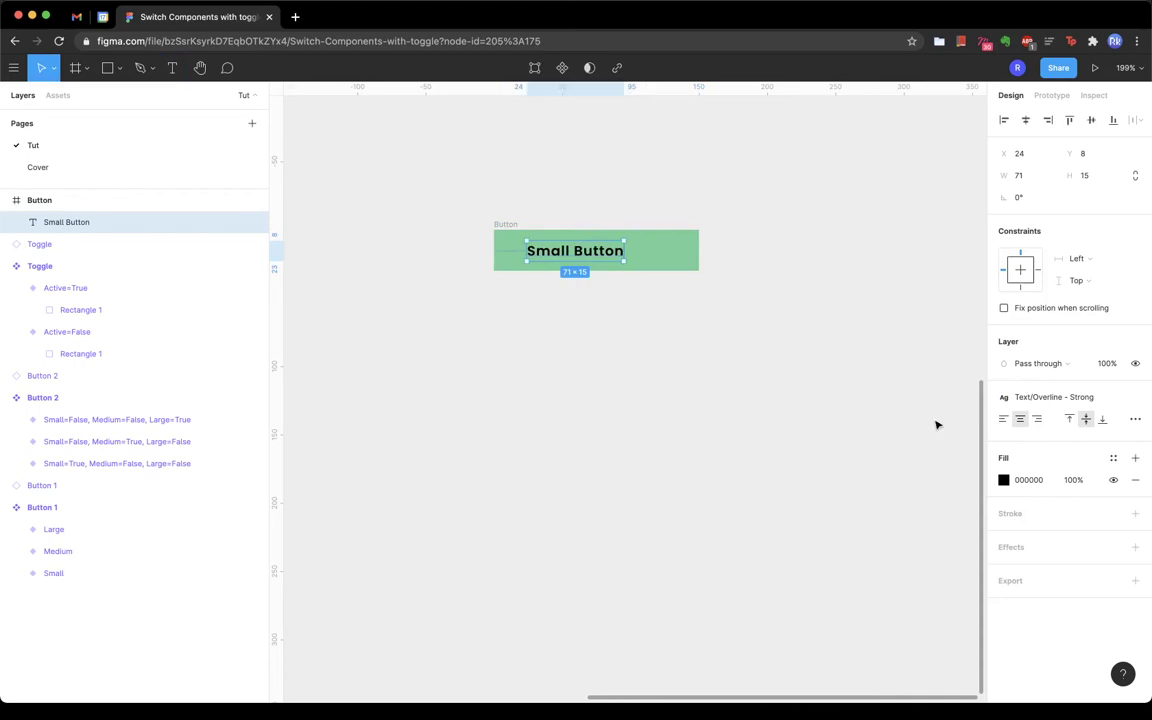
Step: Make the label white (fff), constrain it Center/Center, and centre it horizontally
{"action": "left_click", "coordinate": [1022, 479]}
{"action": "type", "text": "fff"}
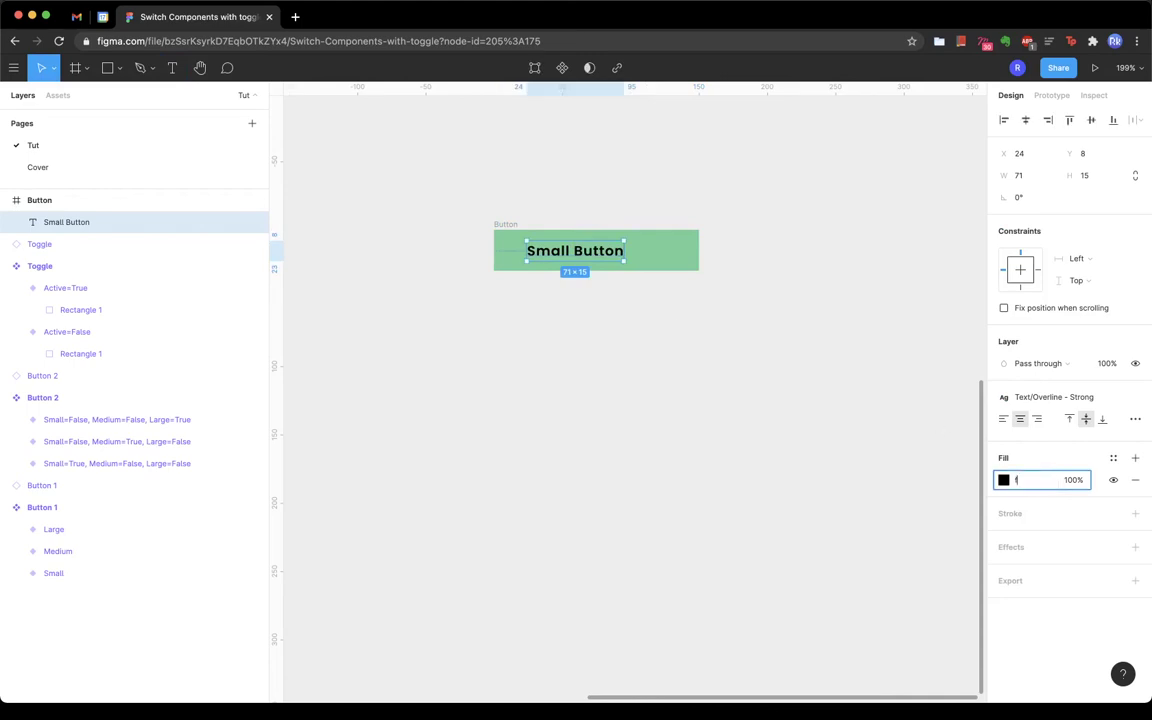
{"action": "key", "text": "Return"}
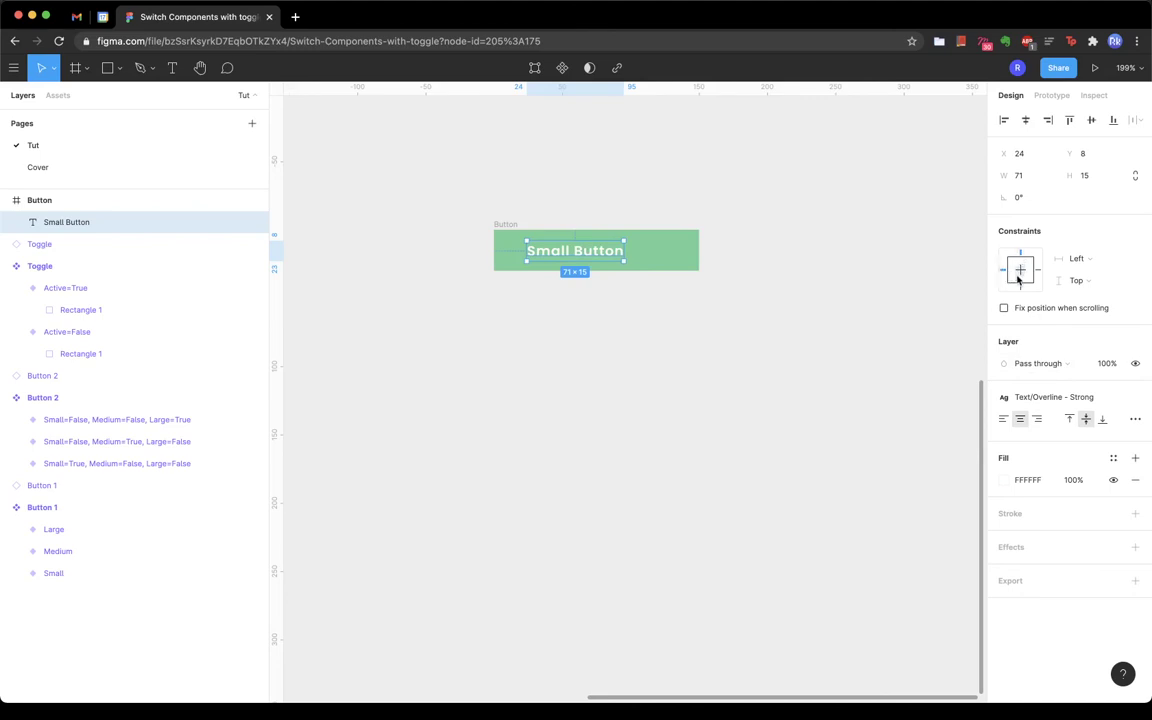
{"action": "left_click", "coordinate": [1020, 266]}
{"action": "left_click", "coordinate": [1024, 272]}
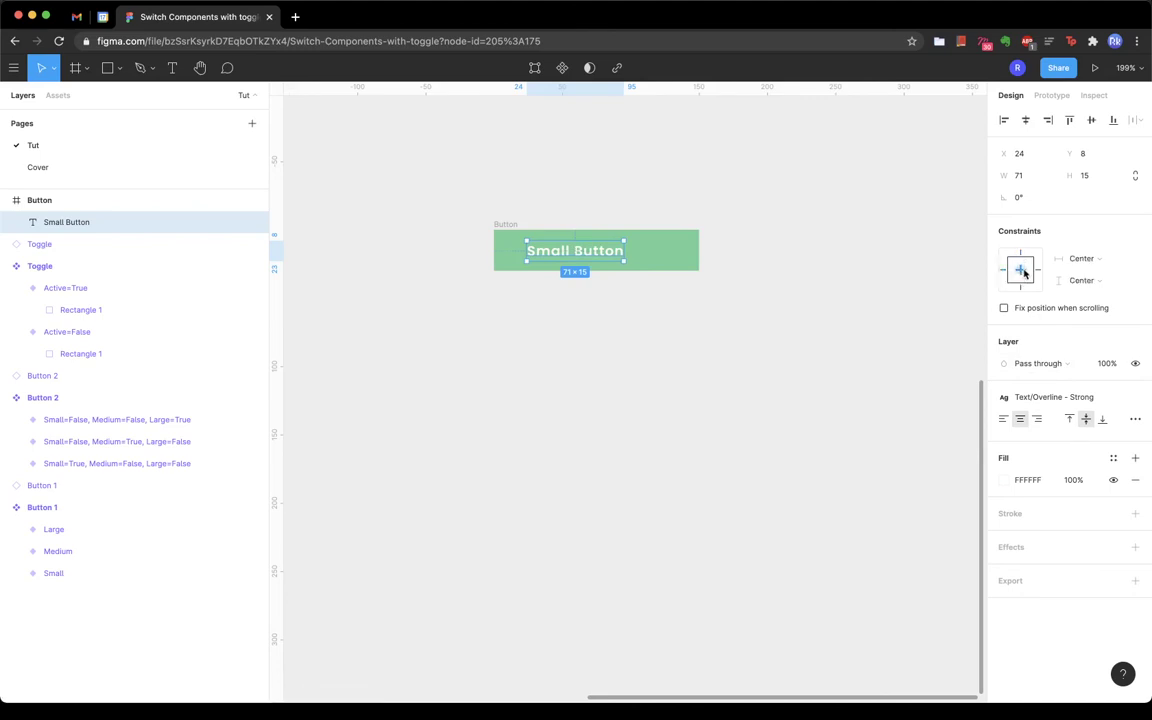
{"action": "left_click", "coordinate": [1025, 121]}
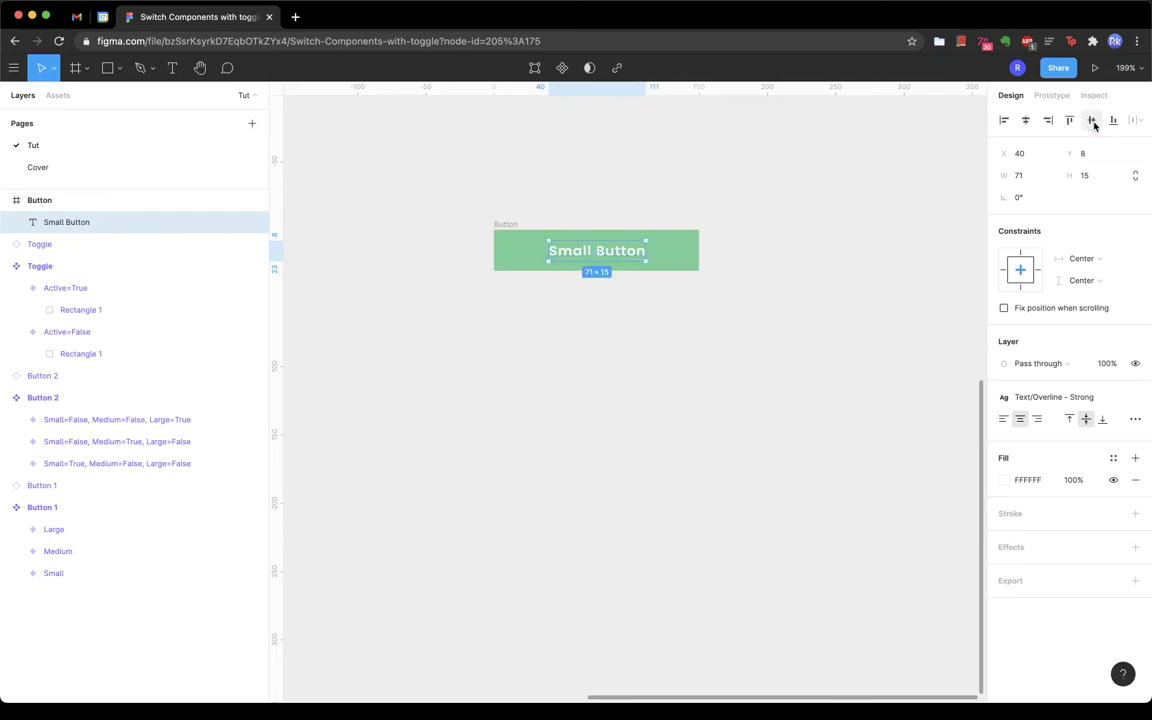
{"action": "left_click", "coordinate": [506, 227]}
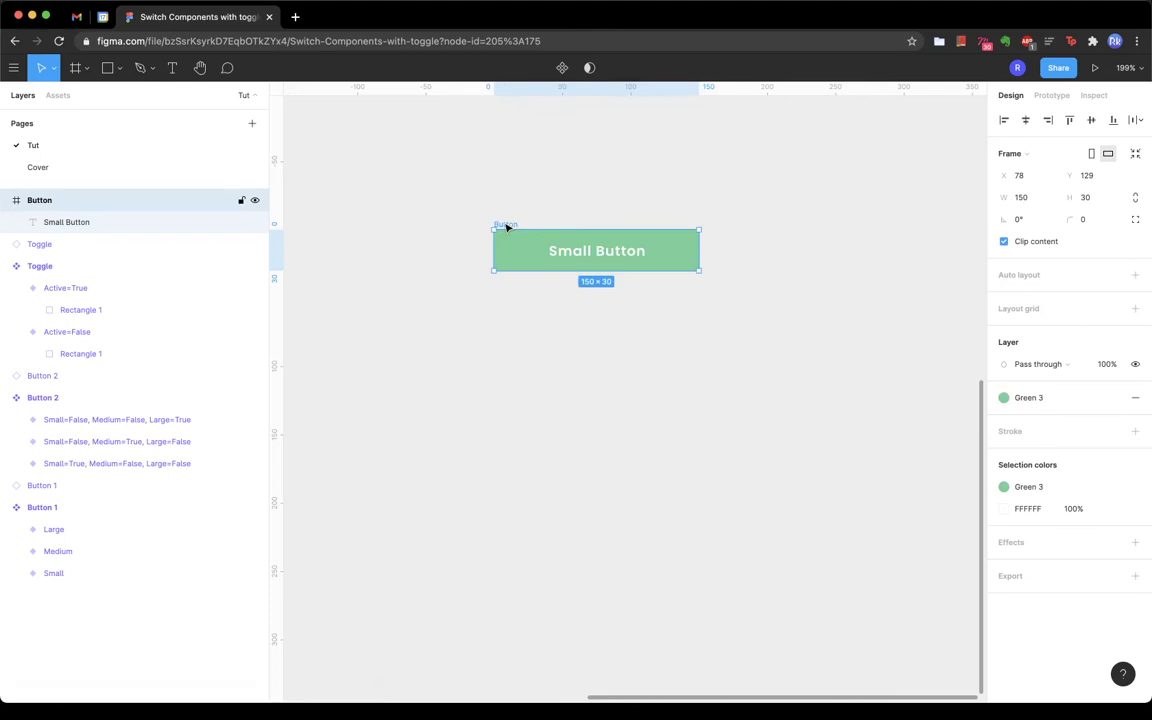
Step: Make Button a component, add a second variant, and relabel it 'Medium Button'
{"action": "left_click", "coordinate": [561, 70]}
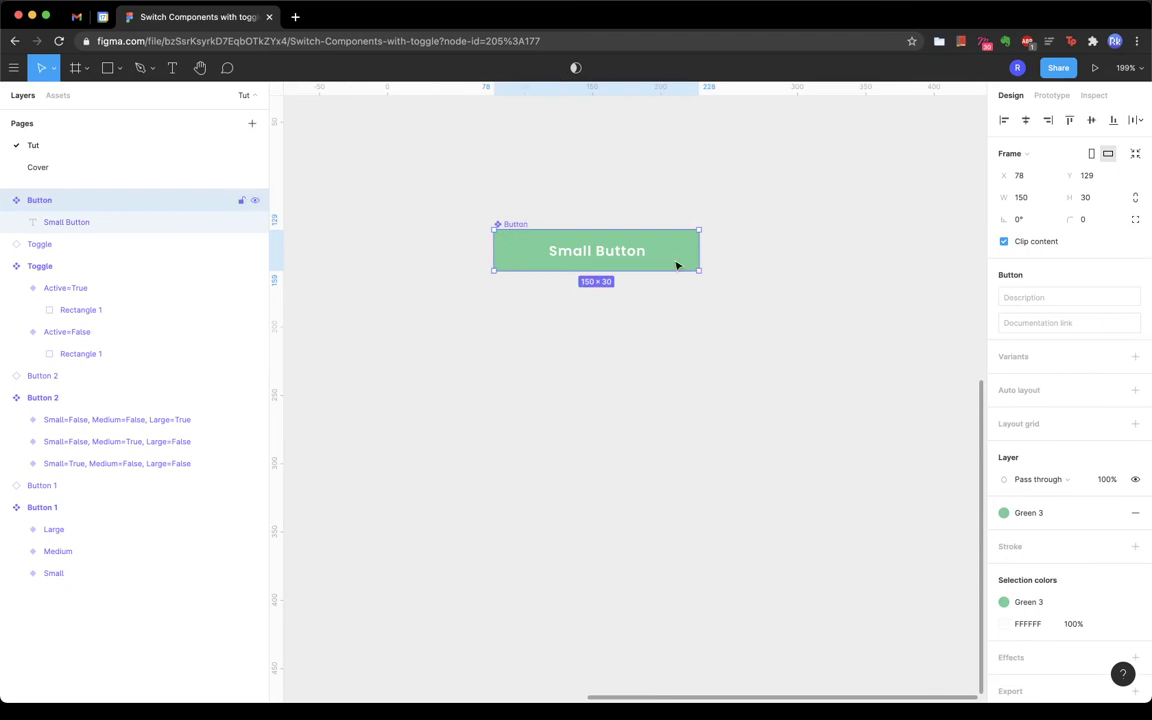
{"action": "left_click", "coordinate": [1135, 356]}
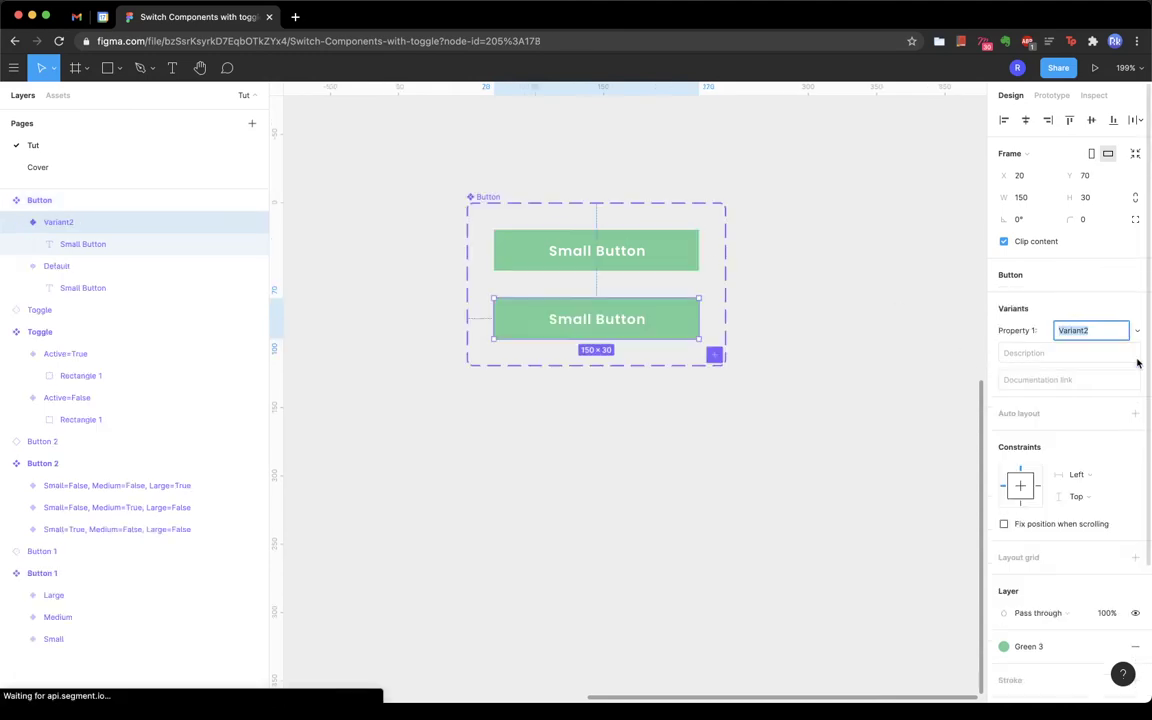
{"action": "double_click", "coordinate": [575, 318]}
{"action": "double_click", "coordinate": [575, 318]}
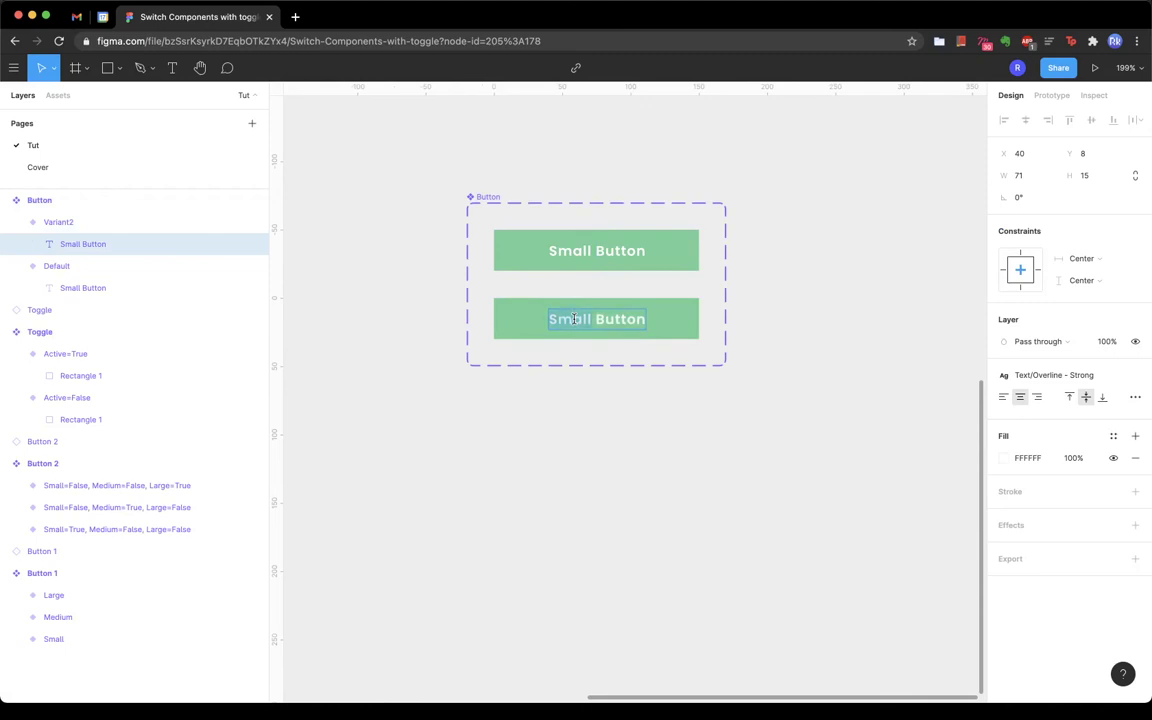
{"action": "type", "text": "Medium"}
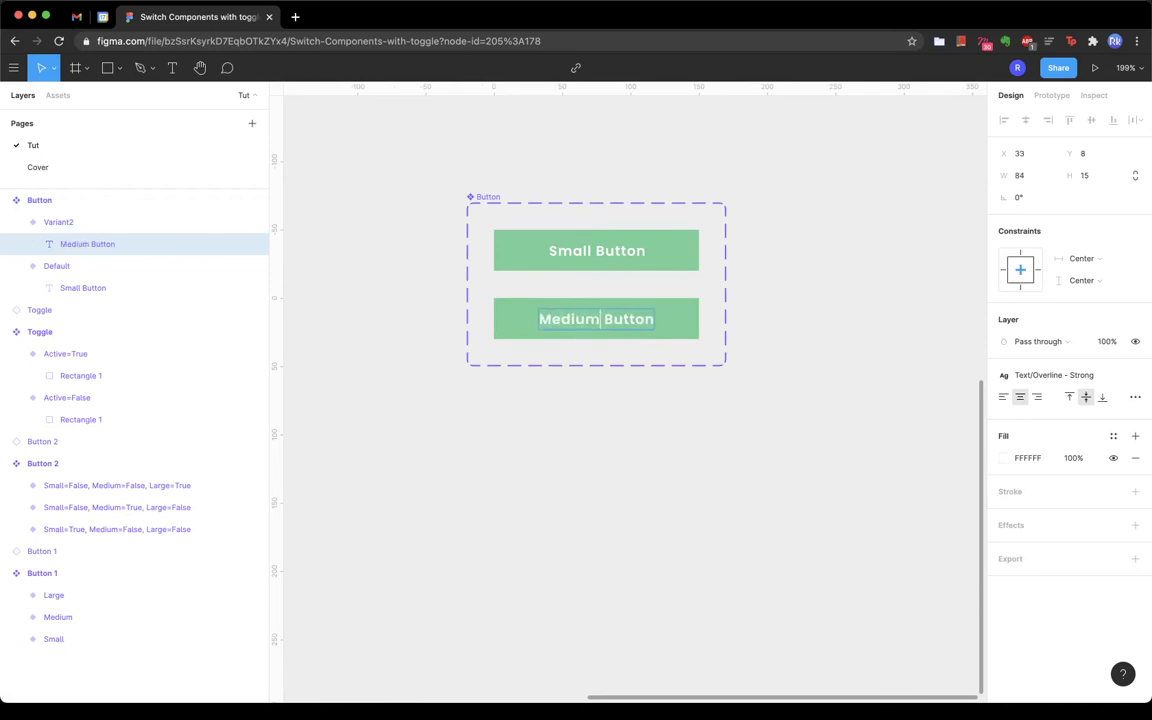
{"action": "key", "text": "Escape"}
{"action": "left_click", "coordinate": [599, 429]}
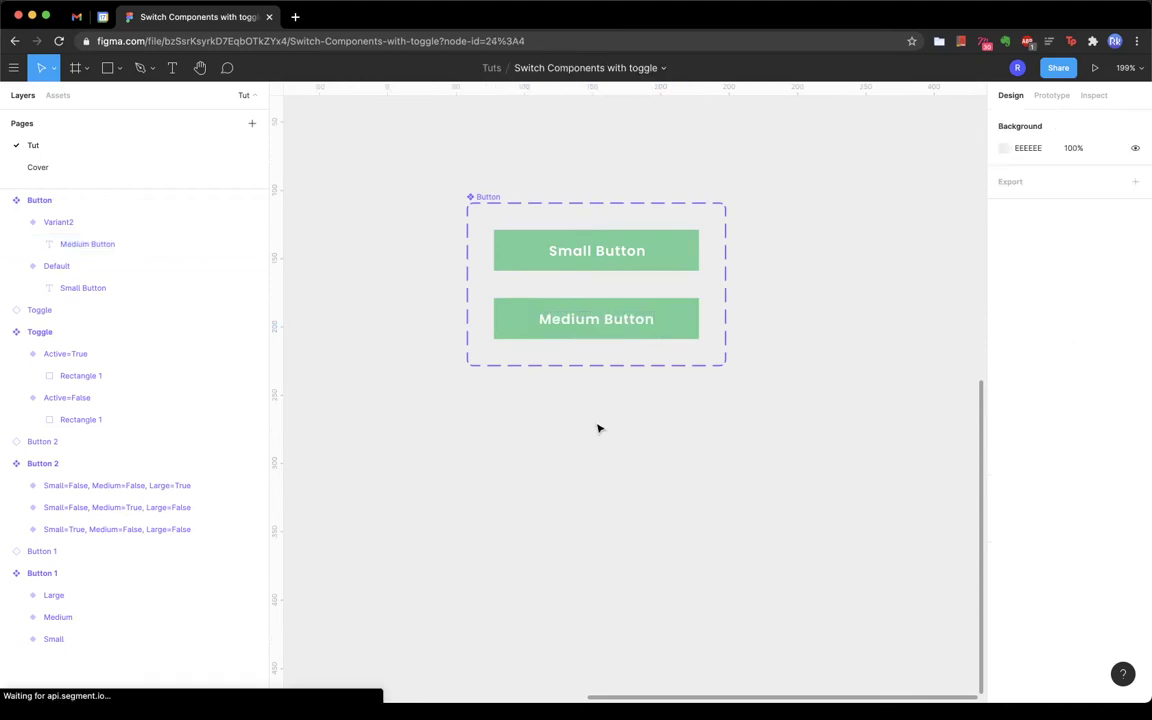
{"action": "left_click", "coordinate": [489, 198]}
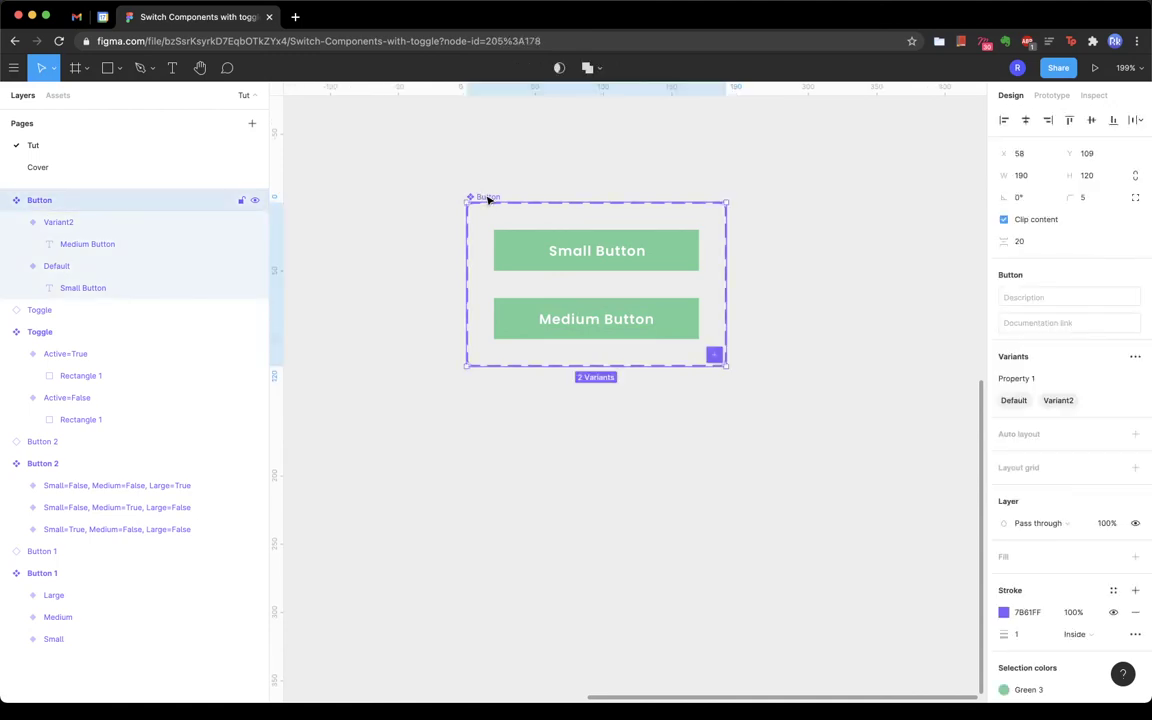
Step: Add auto layout to the Button component set and set the Medium Button variant's height to 40
{"action": "left_click", "coordinate": [1136, 437]}
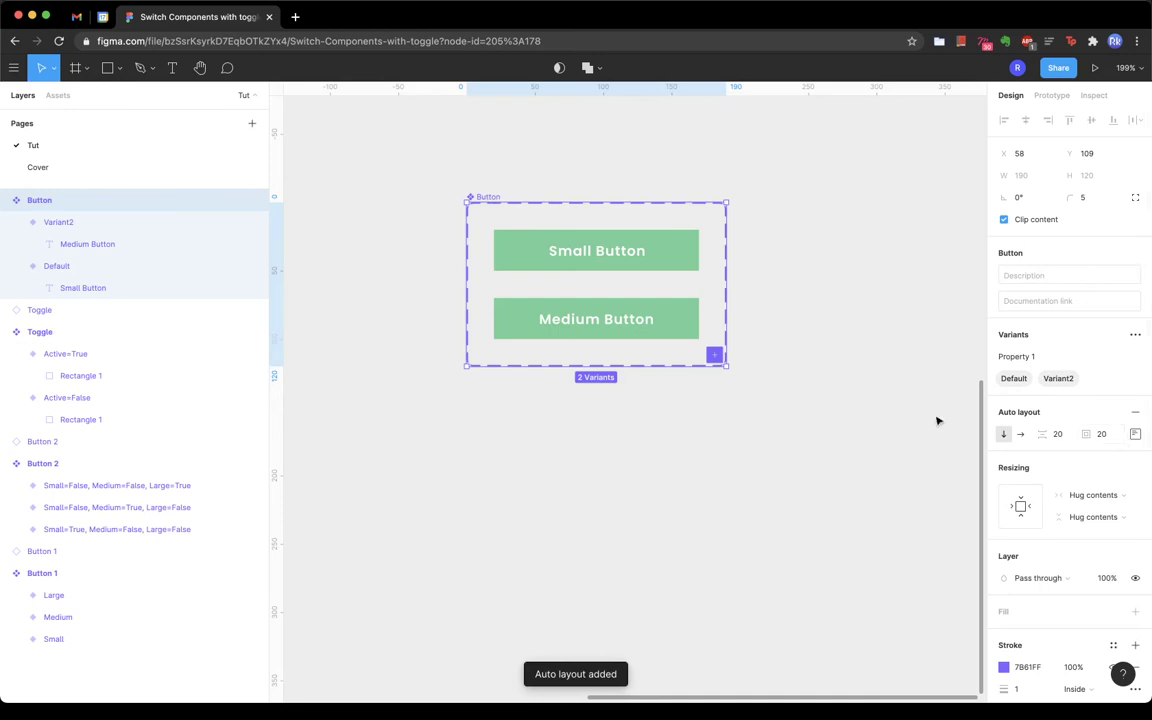
{"action": "left_click", "coordinate": [590, 324]}
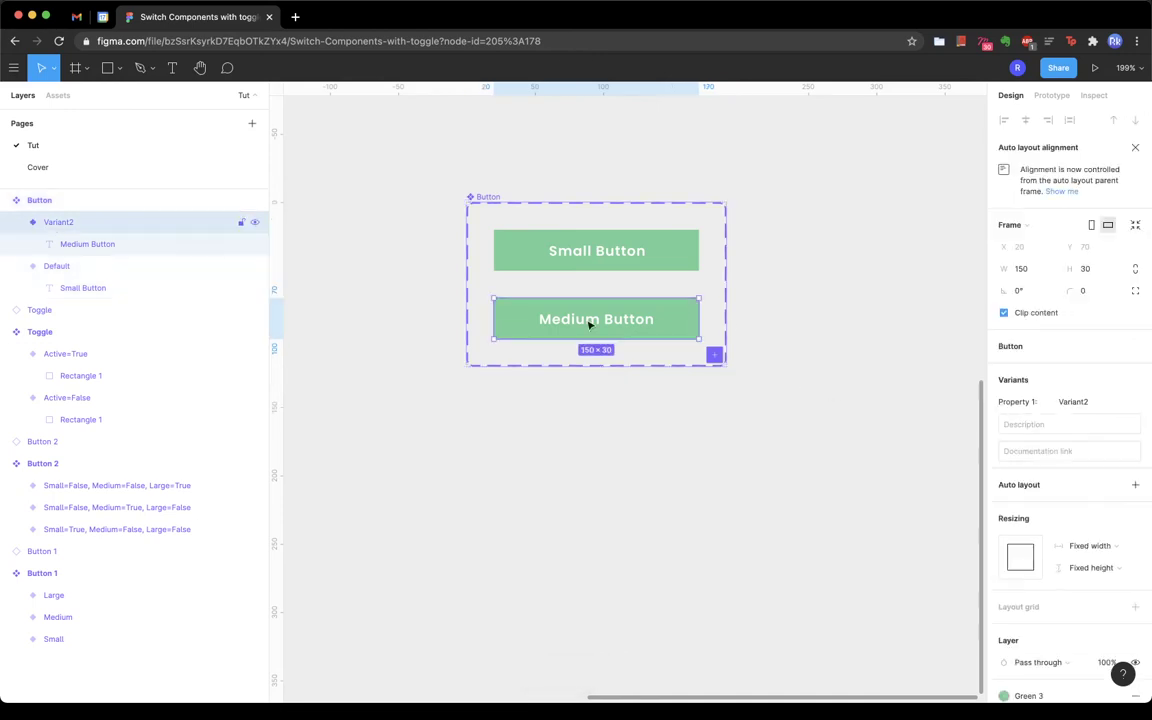
{"action": "left_click", "coordinate": [1096, 271]}
{"action": "type", "text": "40"}
{"action": "key", "text": "Return"}
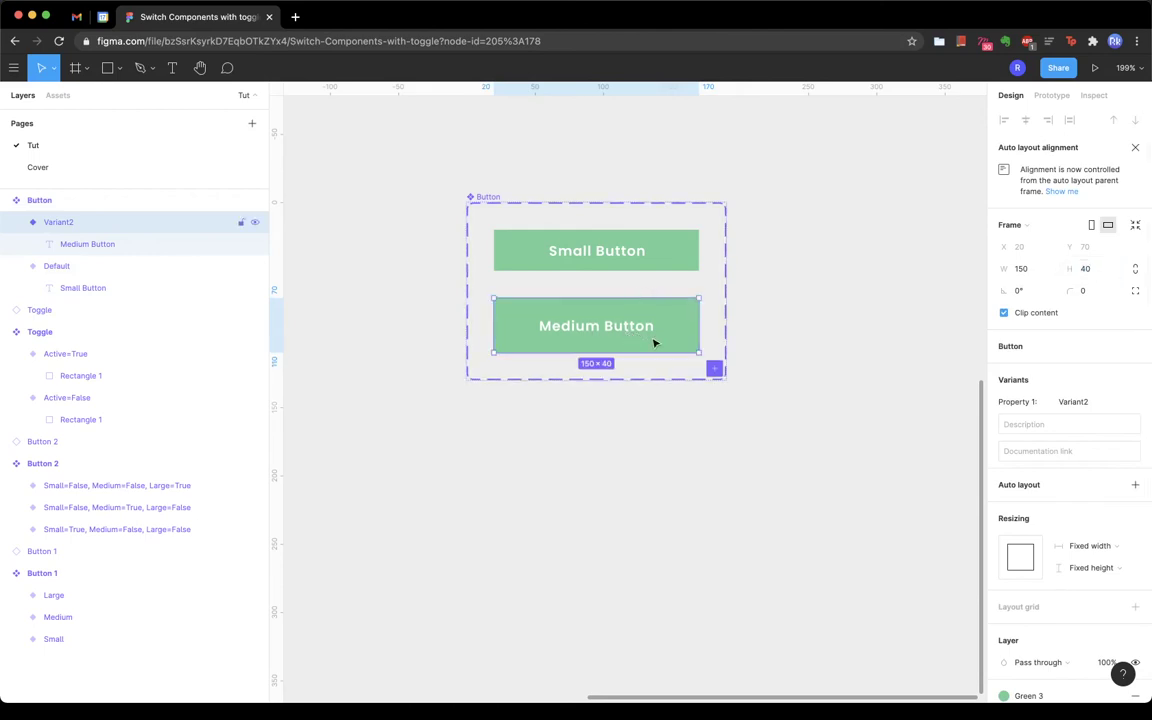
Step: Add a third variant and change its label to 'Large Button'
{"action": "left_click", "coordinate": [714, 370]}
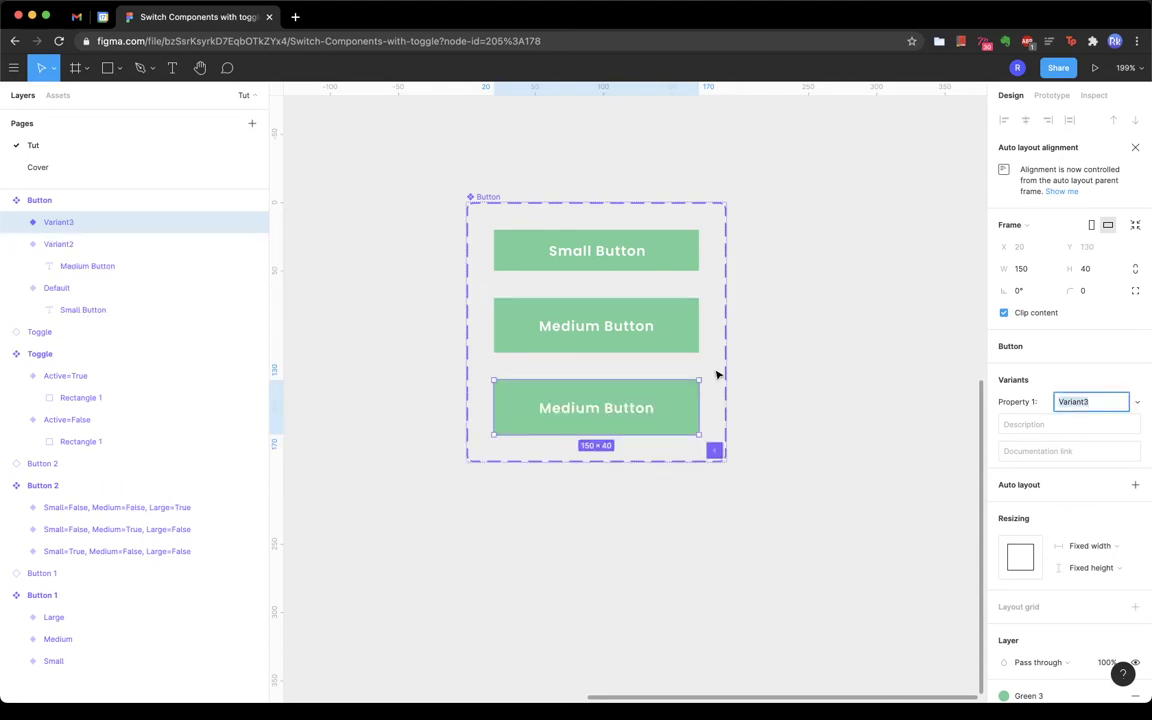
{"action": "double_click", "coordinate": [566, 410]}
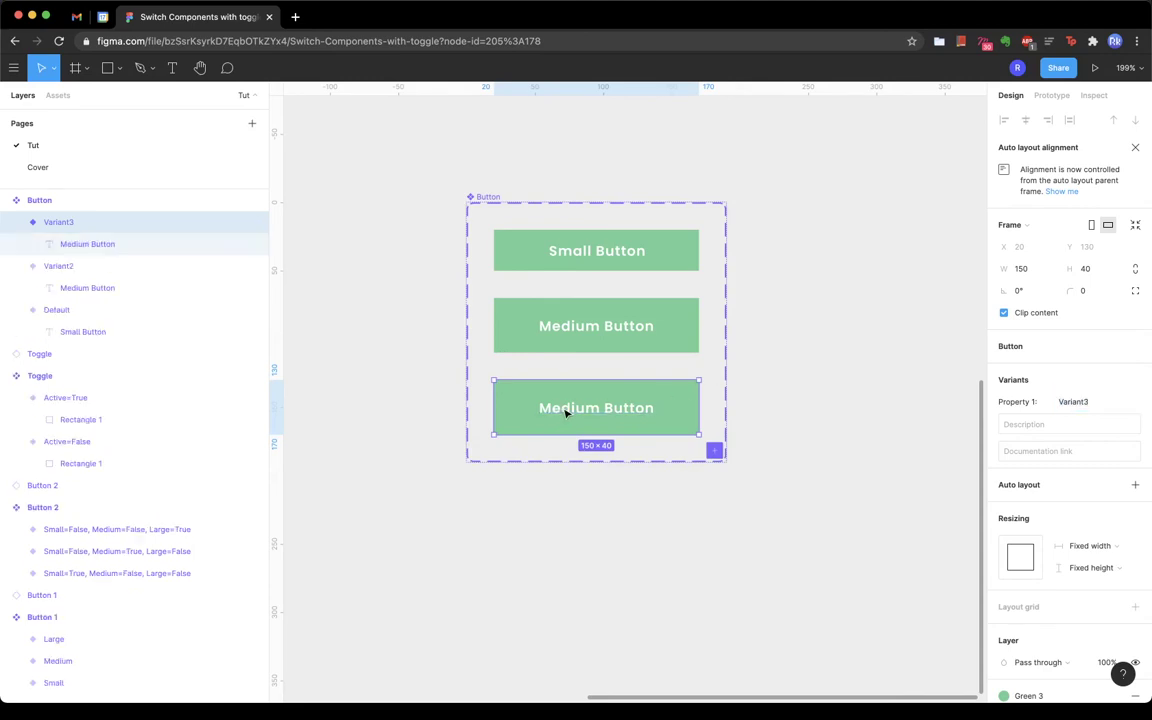
{"action": "double_click", "coordinate": [563, 408]}
{"action": "type", "text": "Large"}
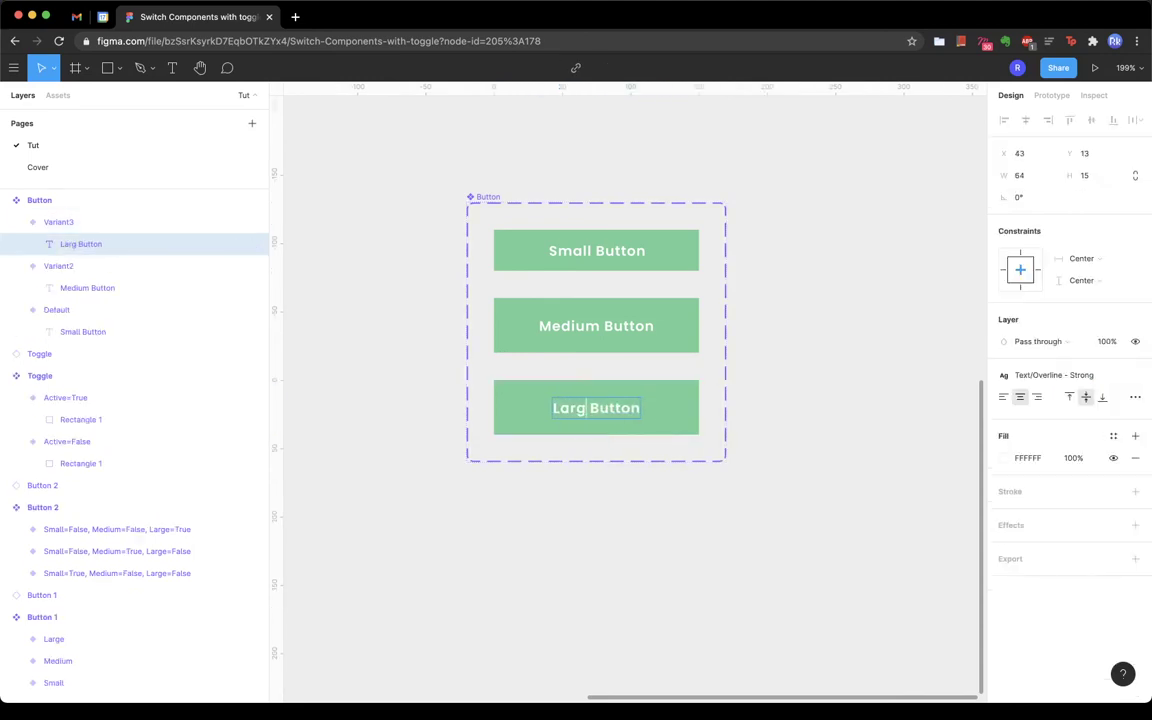
{"action": "key", "text": "Escape"}
{"action": "left_click", "coordinate": [702, 547]}
{"action": "scroll", "coordinate": [702, 545], "scroll_direction": "down", "scroll_amount": 2}
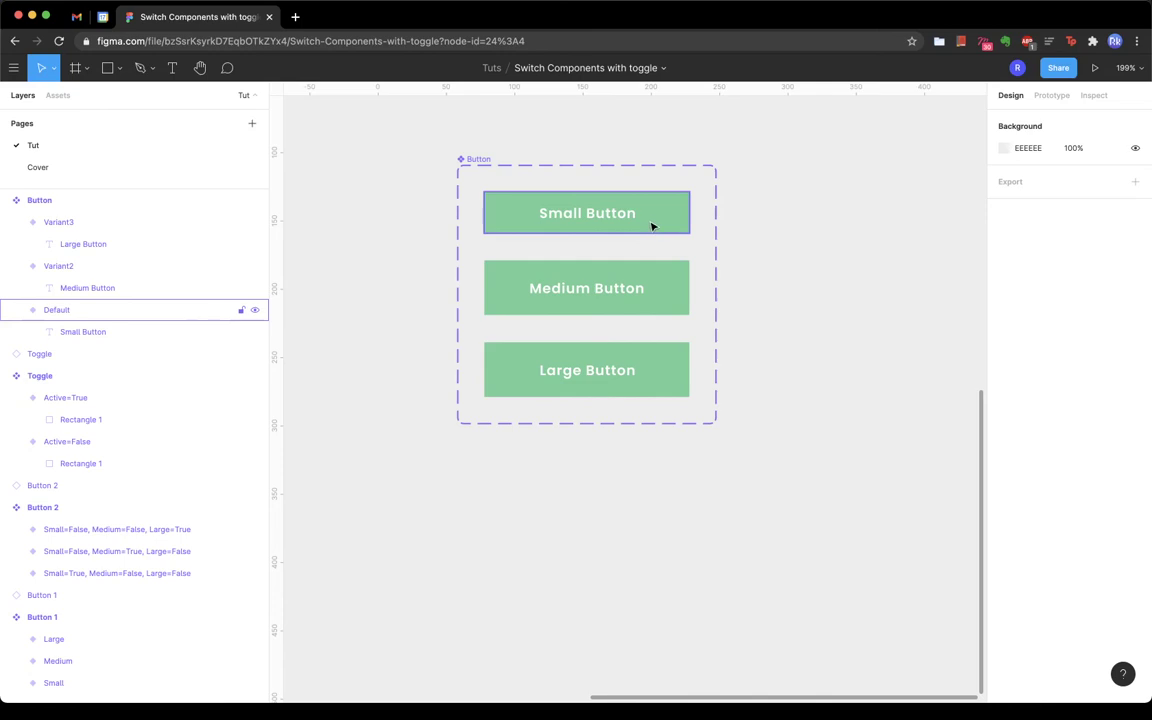
Step: Alt-drag the Small Button variant below the set to make an instance, keeping its Default variant
{"action": "left_click_drag", "start_coordinate": [652, 226], "coordinate": [657, 544]}
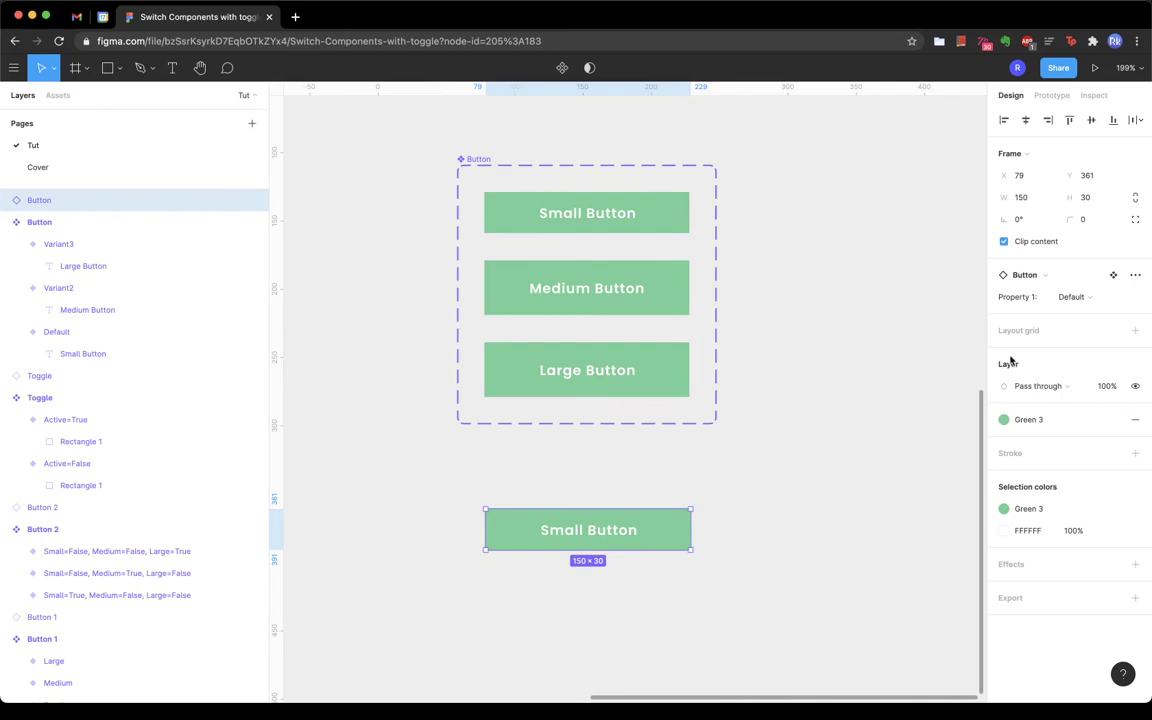
{"action": "left_click", "coordinate": [1073, 297]}
{"action": "left_click", "coordinate": [1111, 305]}
{"action": "left_click", "coordinate": [479, 160]}
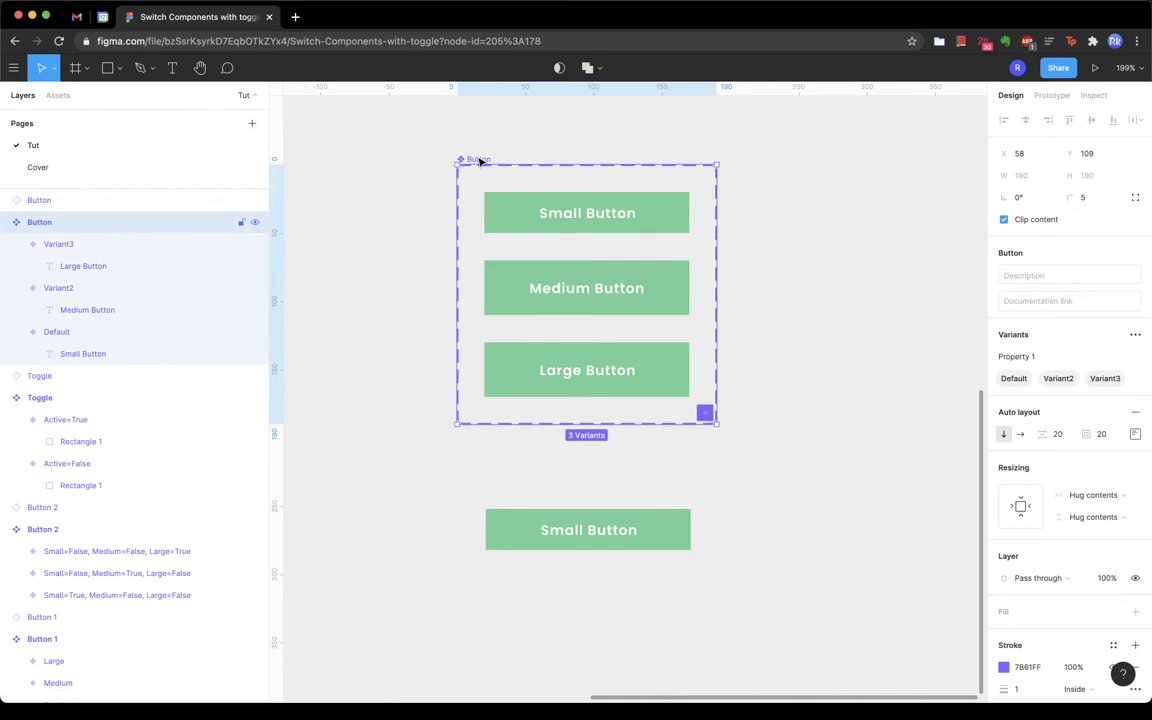
Step: Rename the variant property 'Property 1' to 'Small'
{"action": "left_click", "coordinate": [1052, 360]}
{"action": "double_click", "coordinate": [1052, 360]}
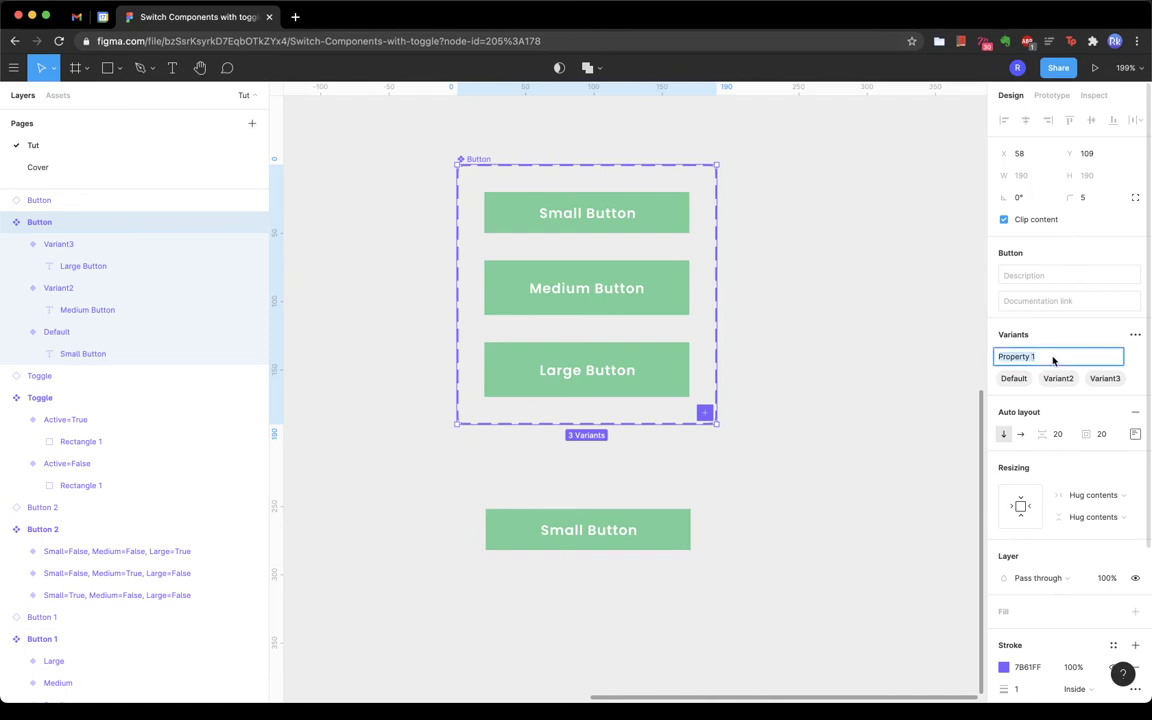
{"action": "type", "text": "Small"}
{"action": "key", "text": "Return"}
Step: Add two new variant properties named 'Medium' and 'Large'
{"action": "left_click", "coordinate": [1135, 334]}
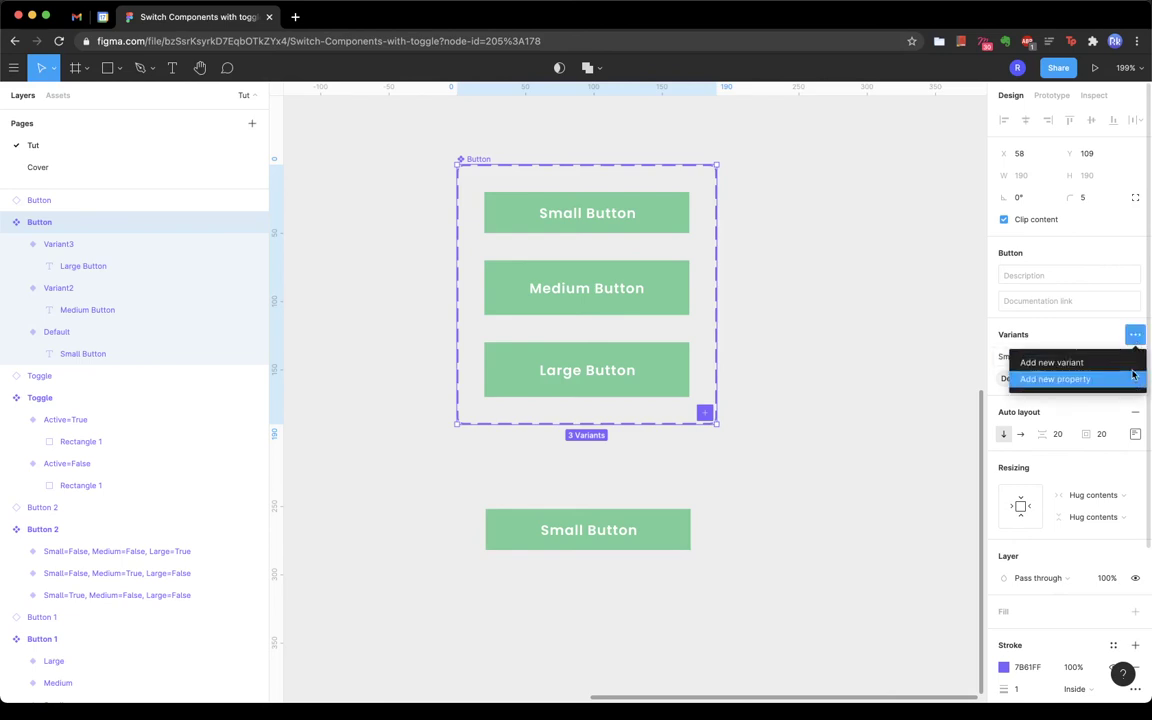
{"action": "left_click", "coordinate": [1118, 378]}
{"action": "type", "text": "Medium"}
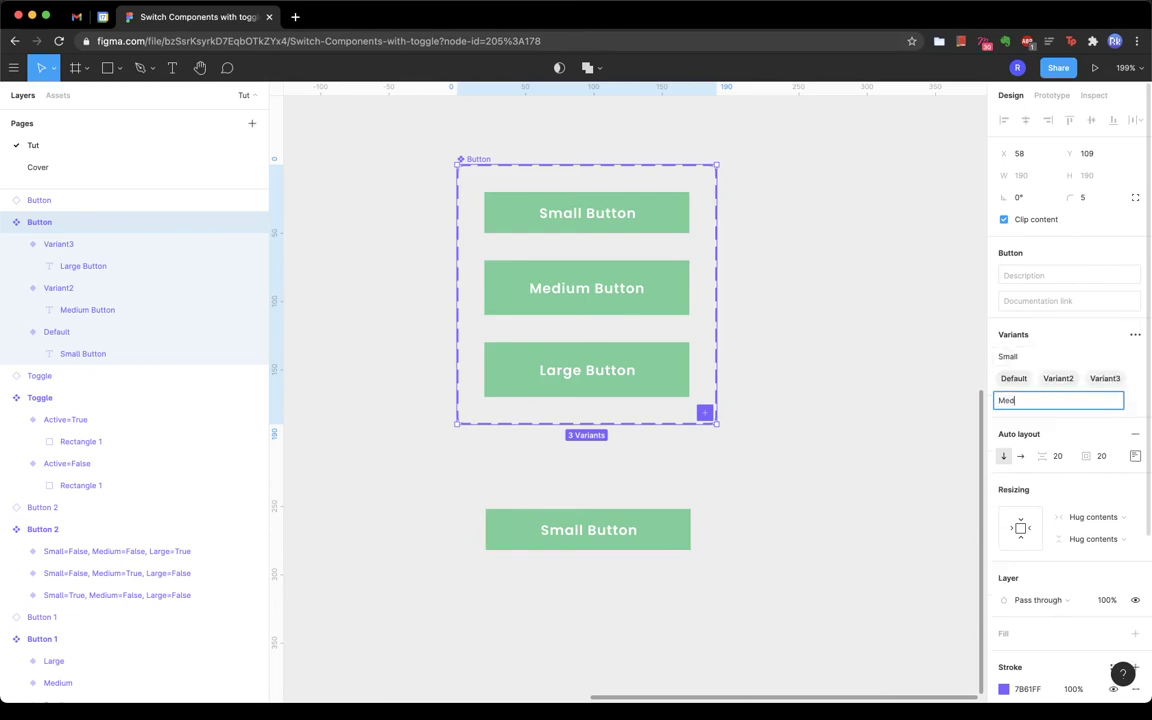
{"action": "left_click", "coordinate": [1137, 336]}
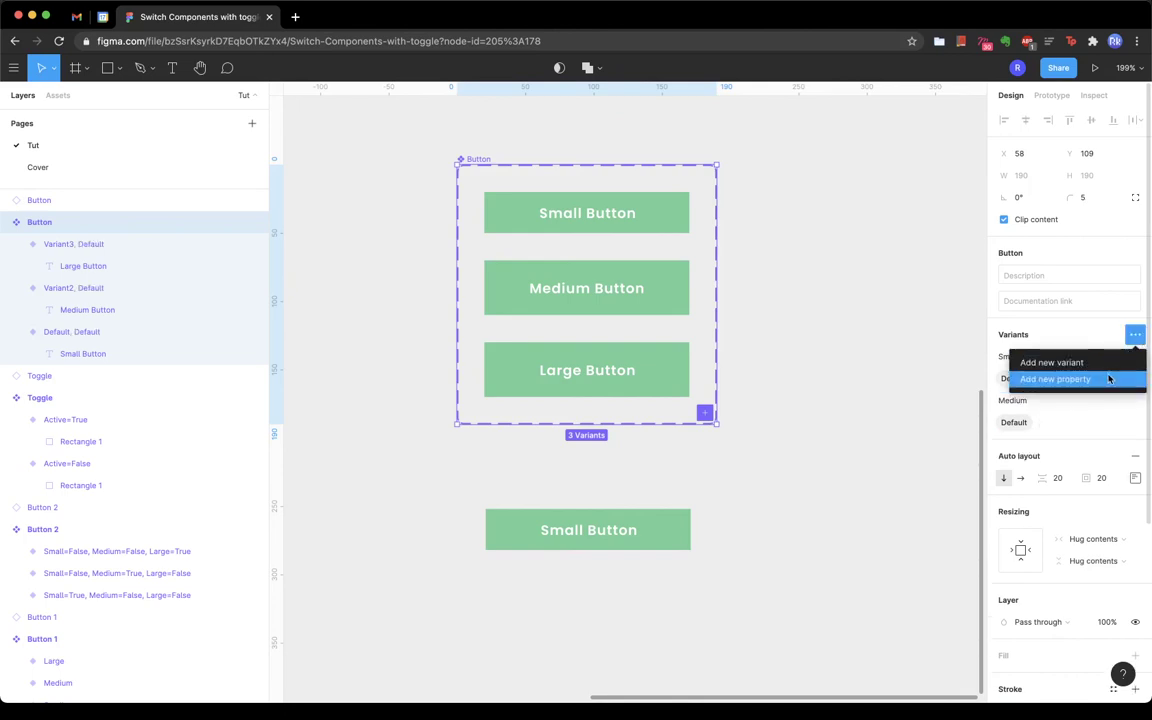
{"action": "left_click", "coordinate": [1108, 380]}
{"action": "type", "text": "Large"}
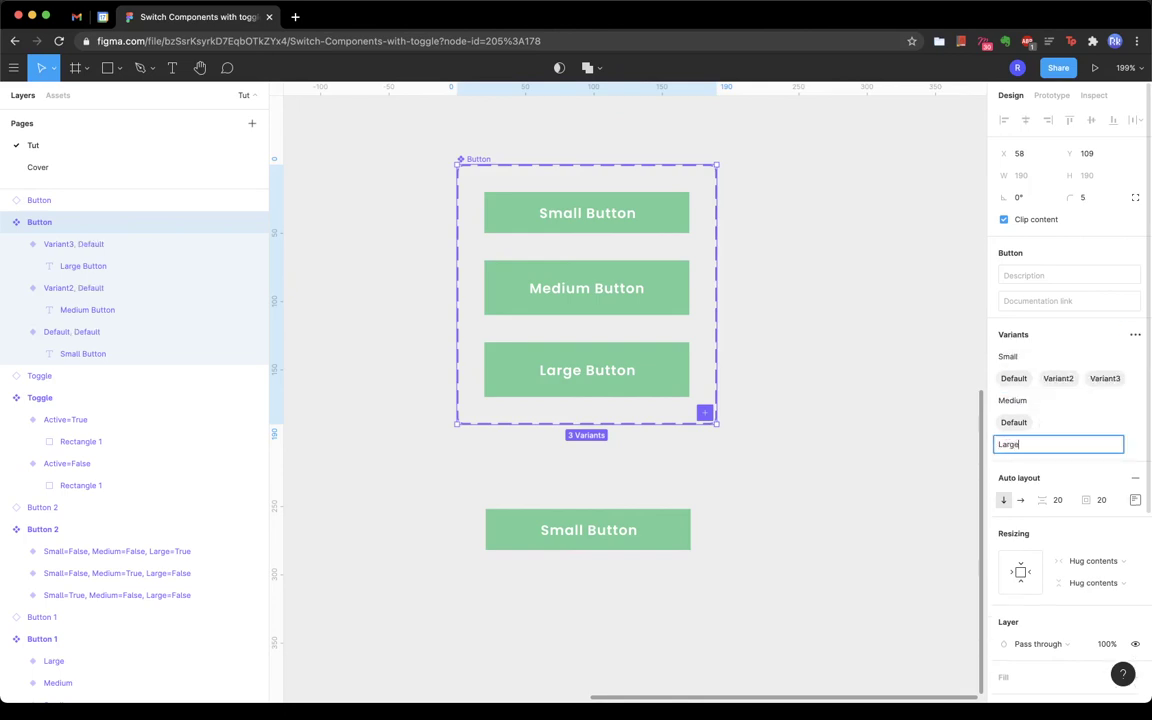
{"action": "key", "text": "Return"}
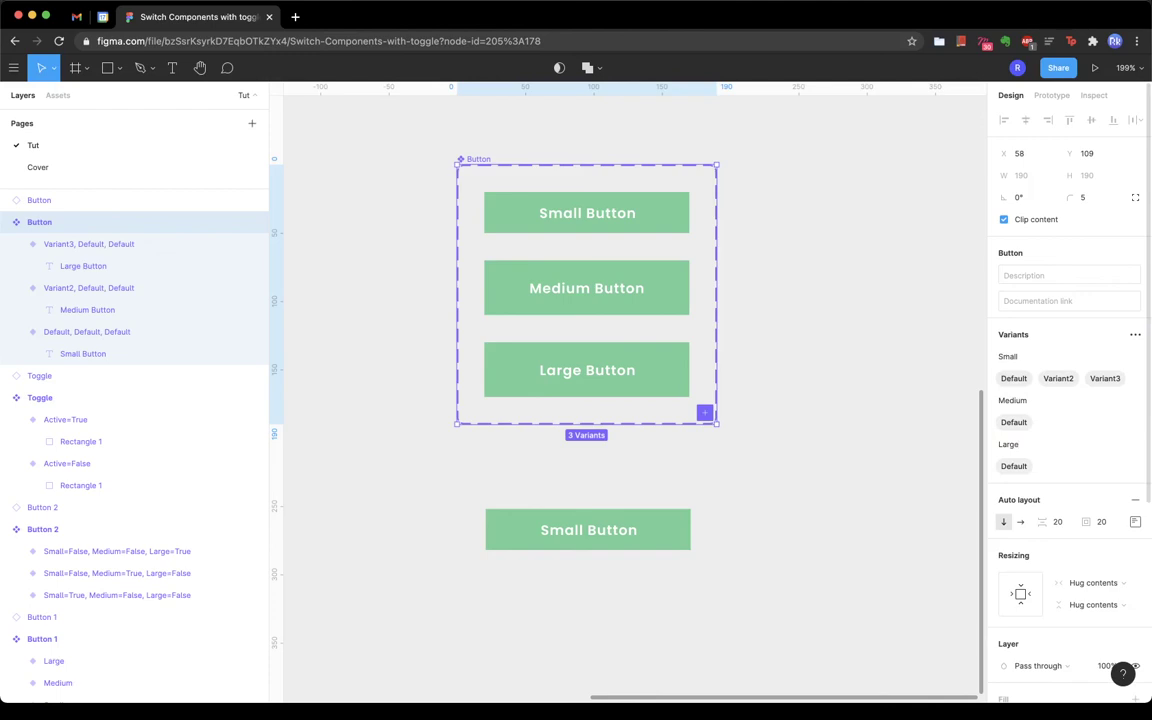
Step: Set the Small Button variant to Small=True, Medium=False, Large=False
{"action": "left_click", "coordinate": [644, 222]}
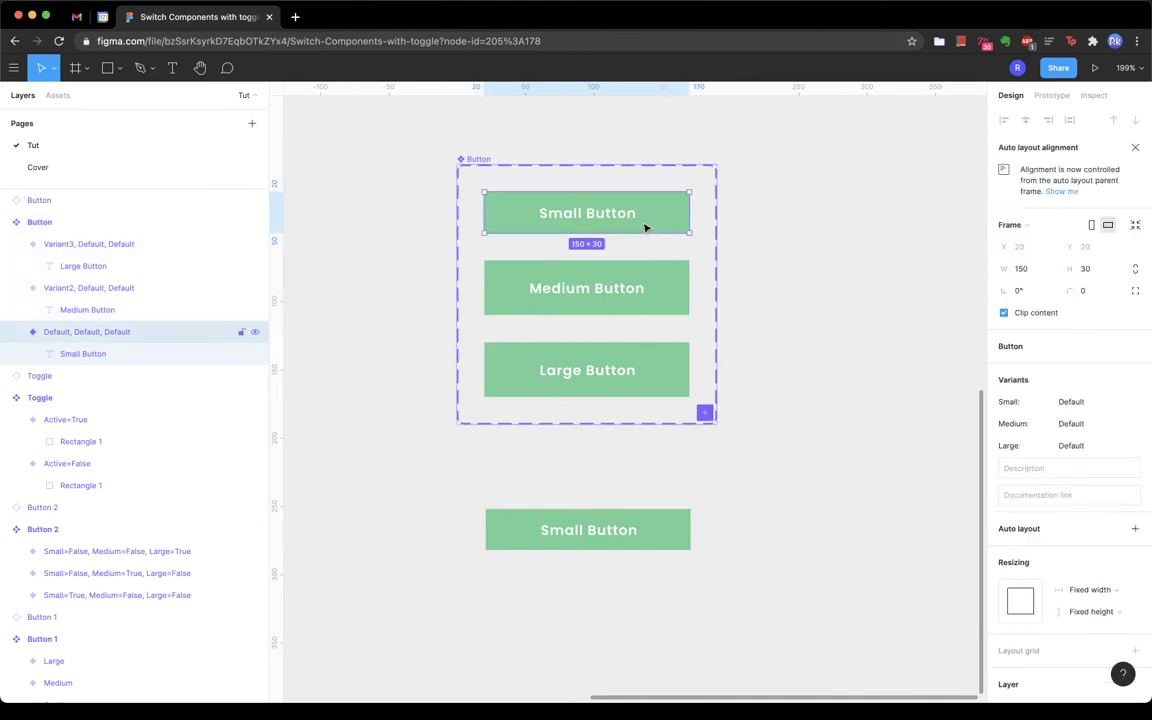
{"action": "left_click", "coordinate": [1090, 404]}
{"action": "type", "text": "True"}
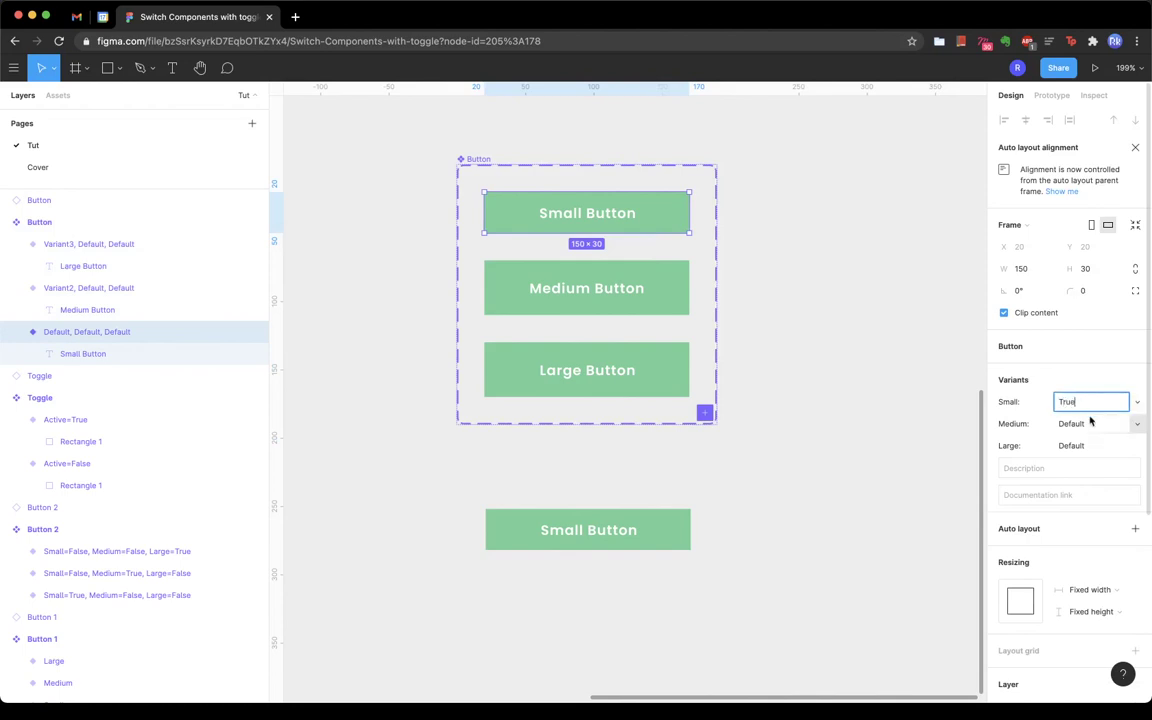
{"action": "left_click", "coordinate": [1090, 428]}
{"action": "type", "text": "False"}
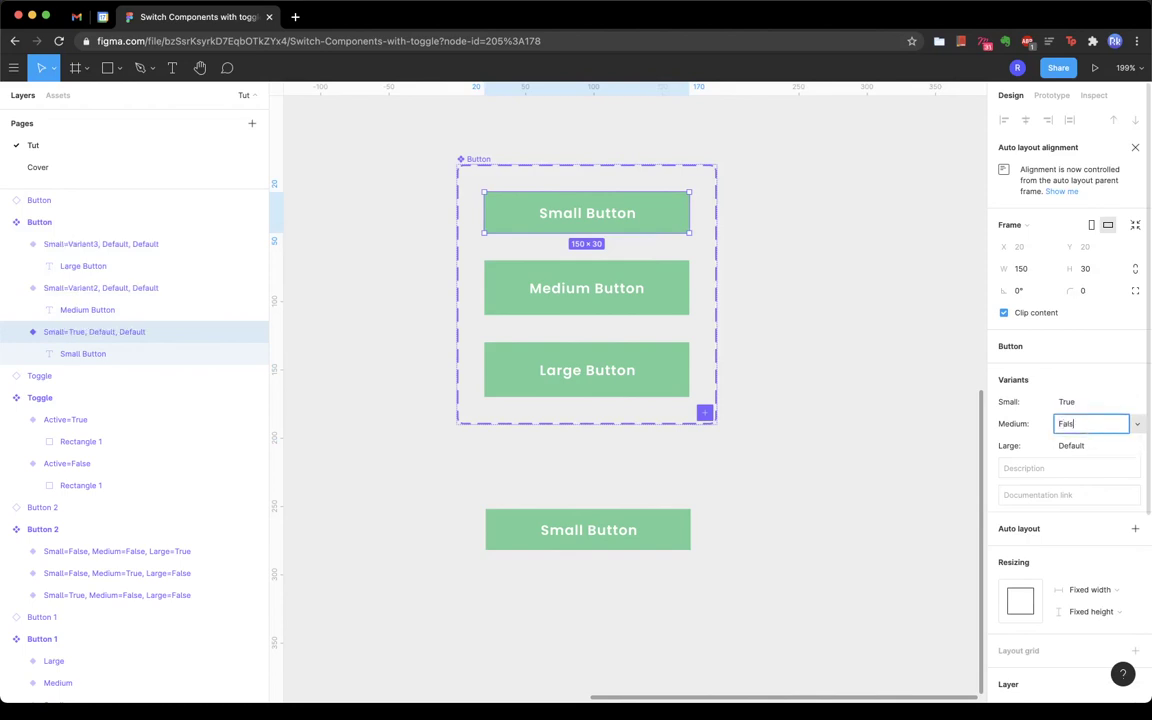
{"action": "type", "text": "False"}
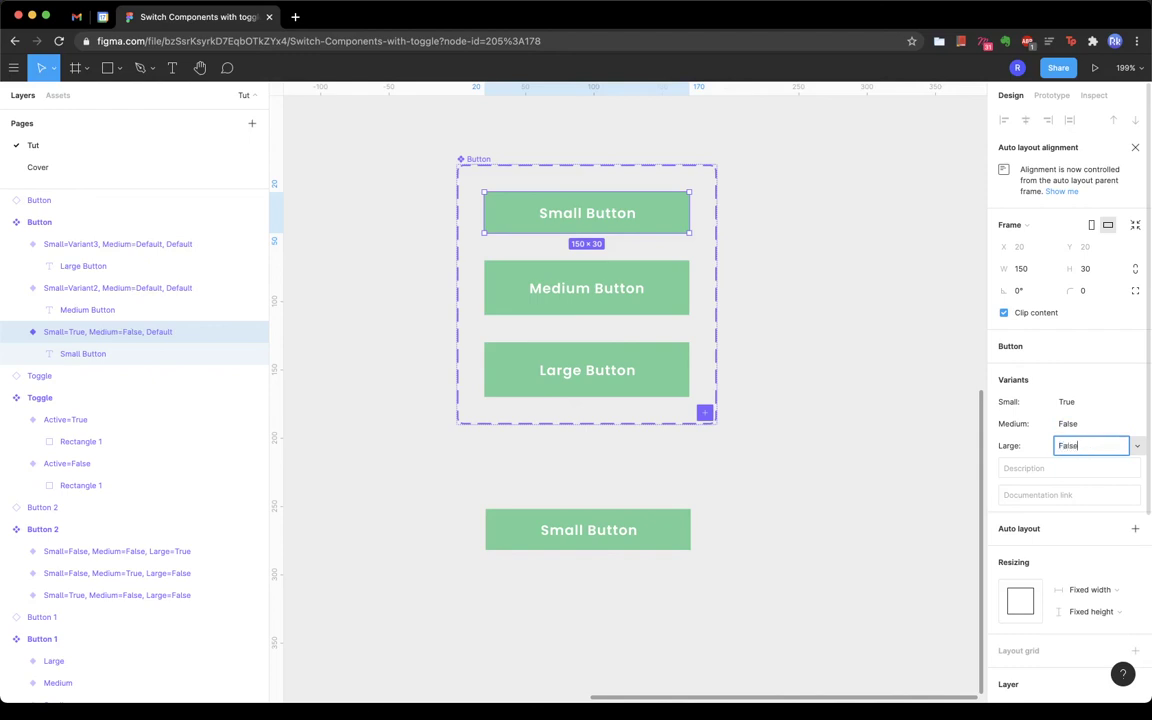
{"action": "key", "text": "Return"}
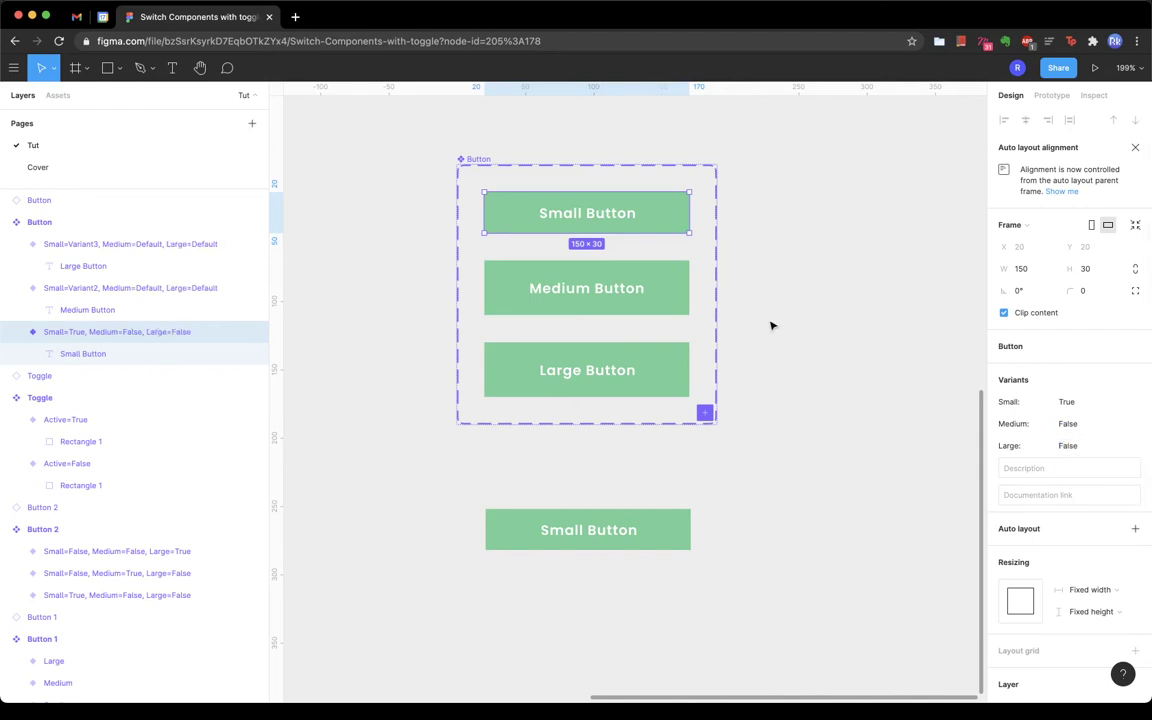
Step: Set the Medium Button variant to Small=False and Medium=True
{"action": "left_click", "coordinate": [621, 291]}
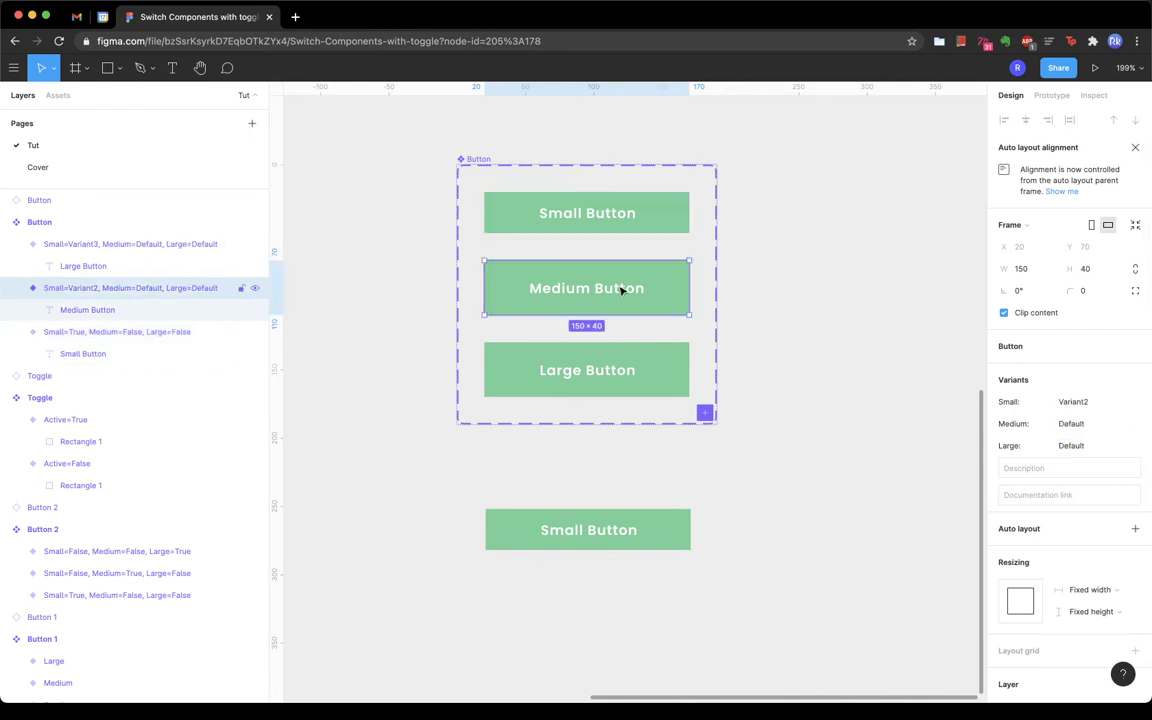
{"action": "left_click", "coordinate": [1088, 401]}
{"action": "type", "text": "False"}
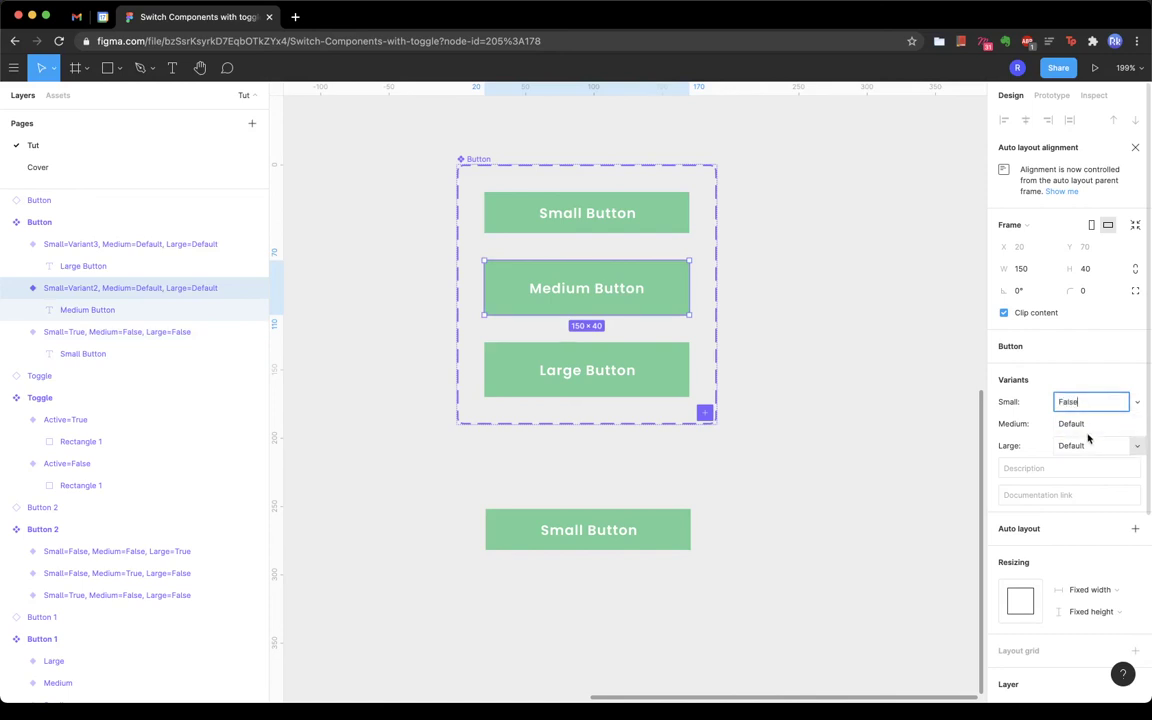
{"action": "left_click", "coordinate": [1093, 446]}
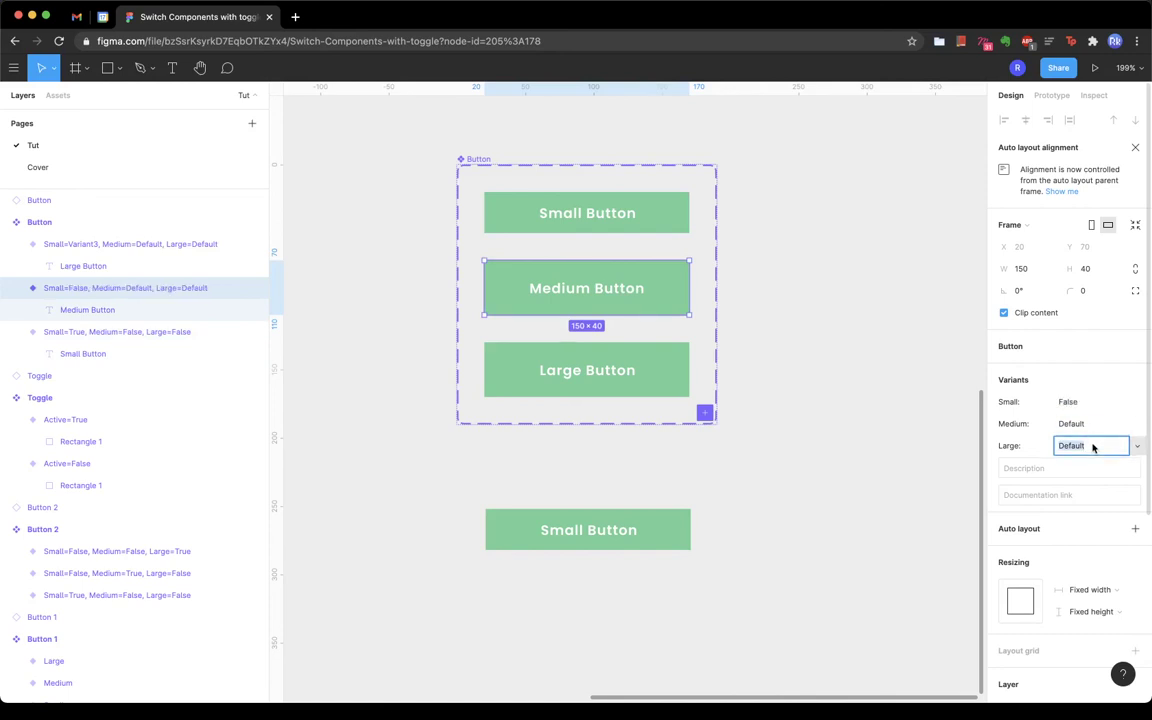
{"action": "type", "text": "False"}
{"action": "left_click", "coordinate": [1086, 425]}
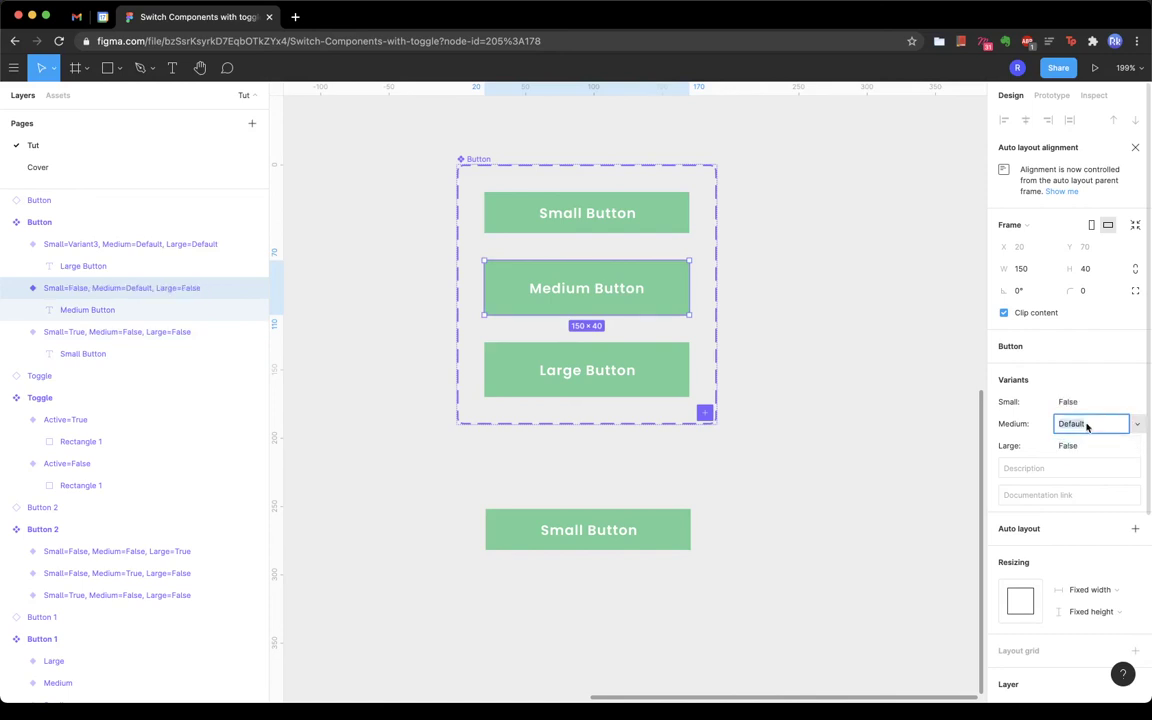
{"action": "type", "text": "True"}
{"action": "key", "text": "Return"}
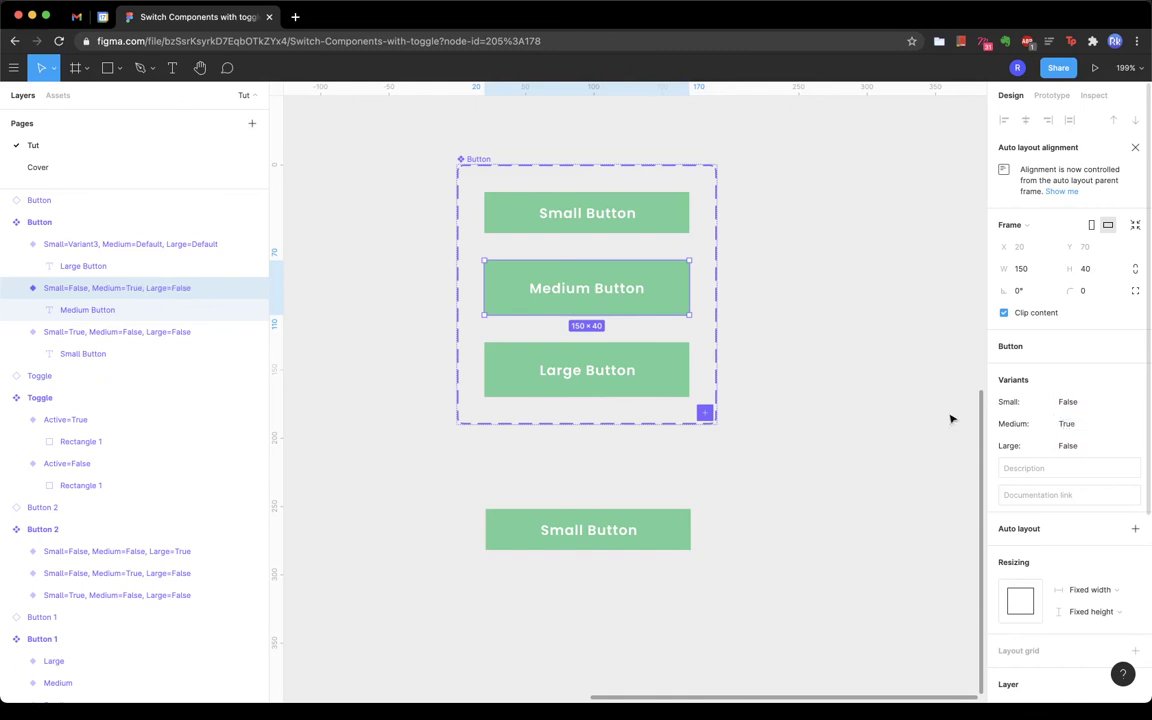
Step: Set the Large Button variant to Large=True, Small=False, Medium=False
{"action": "left_click", "coordinate": [668, 370]}
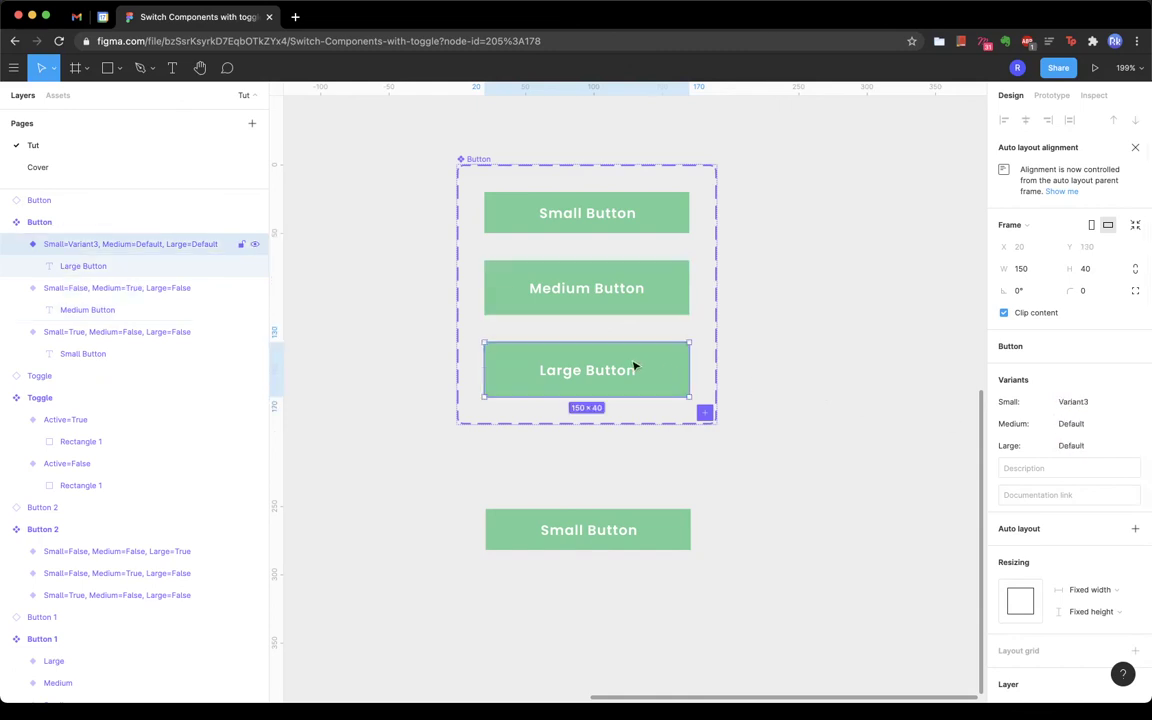
{"action": "left_click", "coordinate": [1093, 450]}
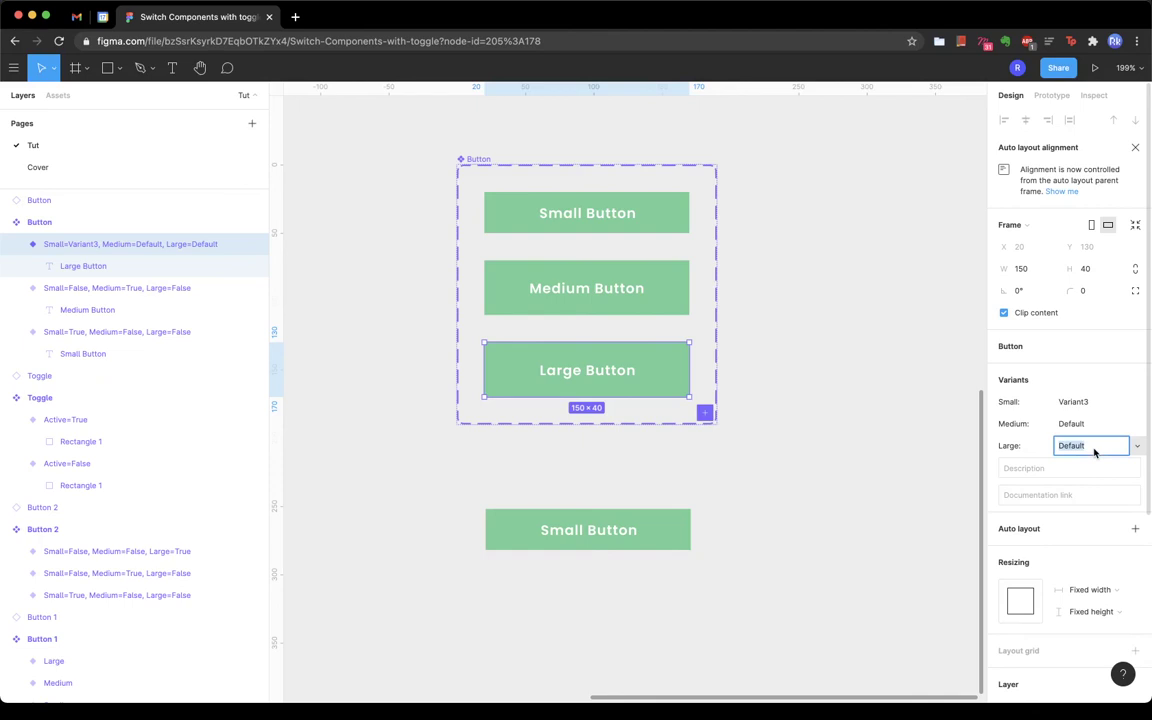
{"action": "type", "text": "True"}
{"action": "left_click", "coordinate": [1093, 425]}
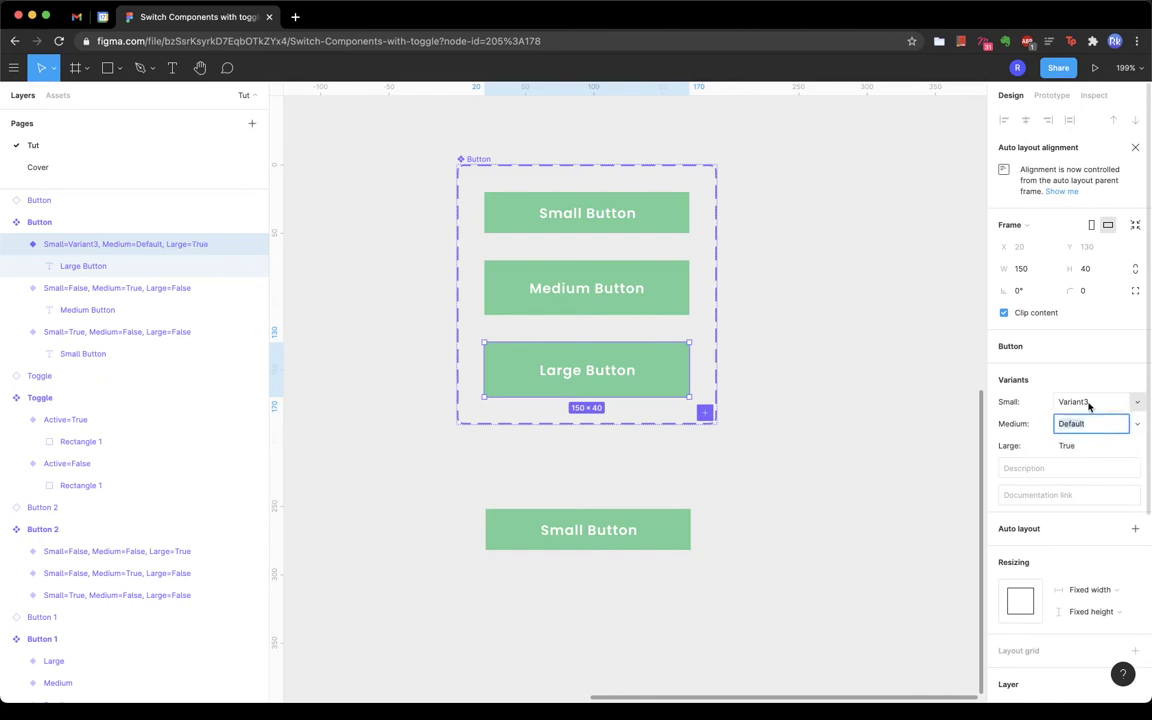
{"action": "left_click", "coordinate": [1095, 401]}
{"action": "type", "text": "False"}
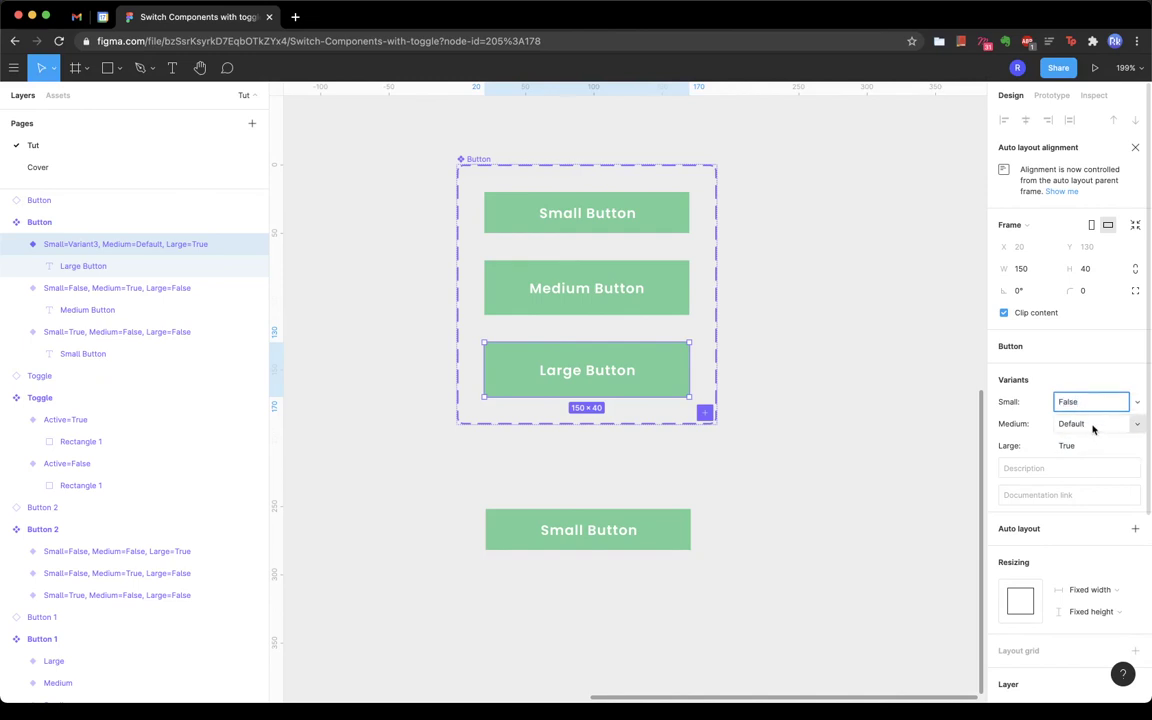
{"action": "left_click", "coordinate": [1068, 424]}
{"action": "type", "text": "False"}
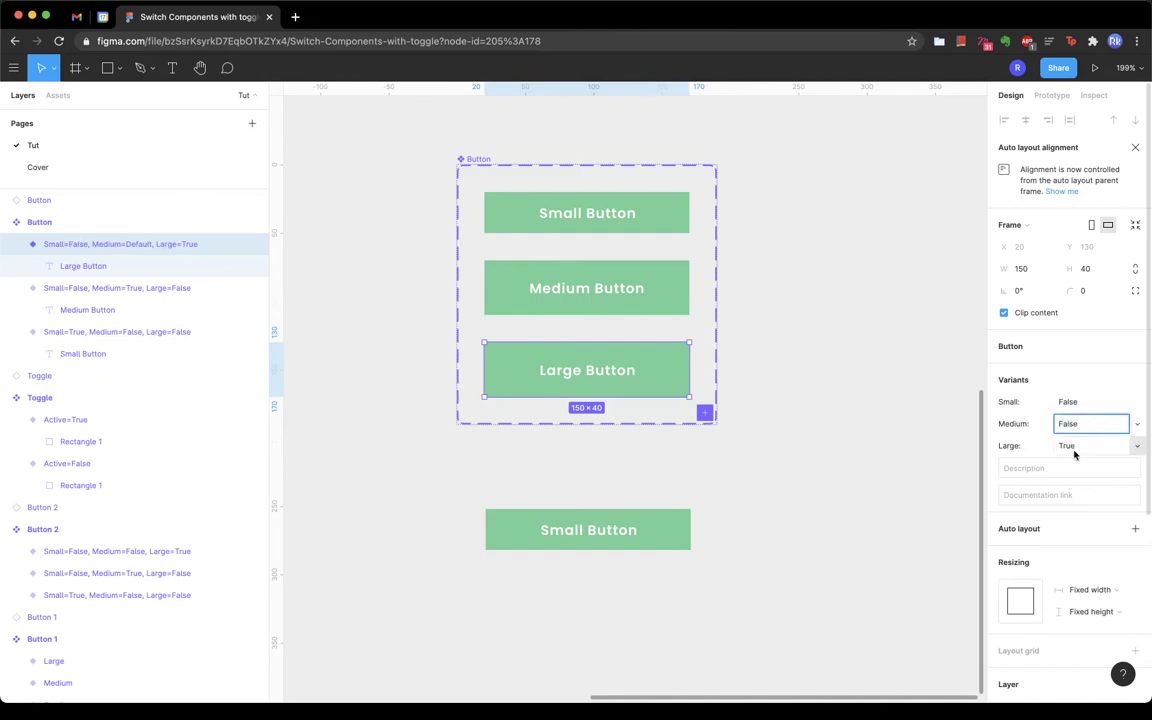
{"action": "left_click", "coordinate": [928, 477]}
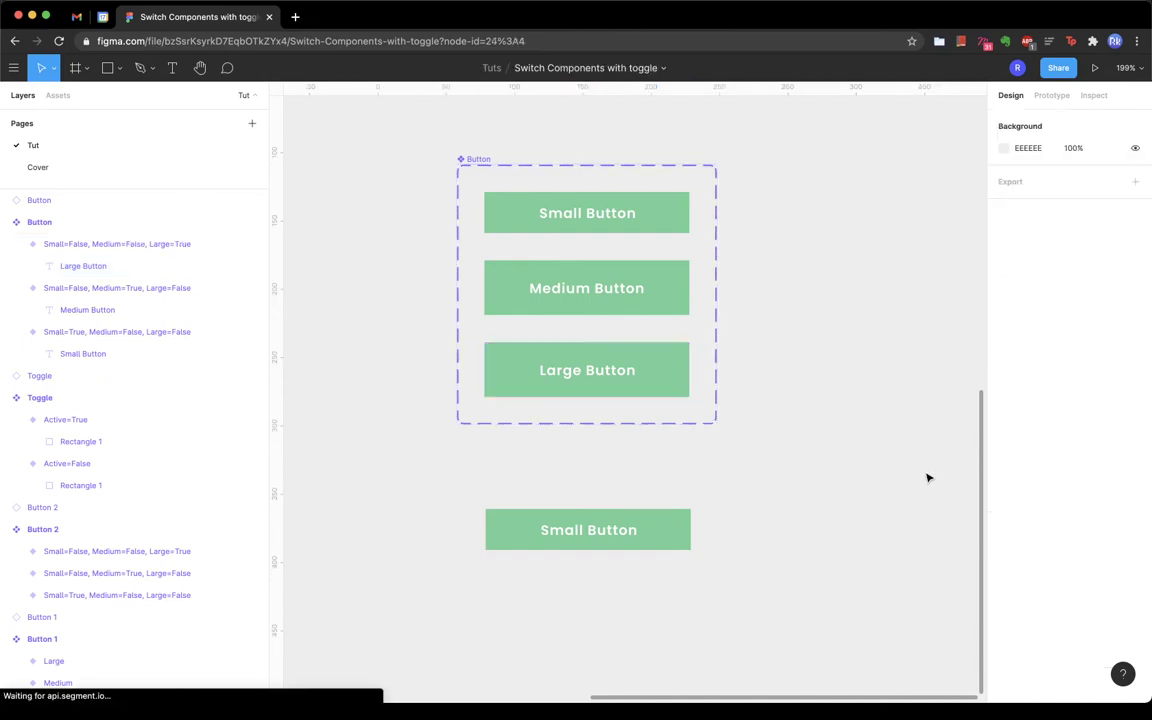
Step: Select the lower instance and cycle its Medium, Large and Small toggles, ending on Large
{"action": "left_click", "coordinate": [479, 159]}
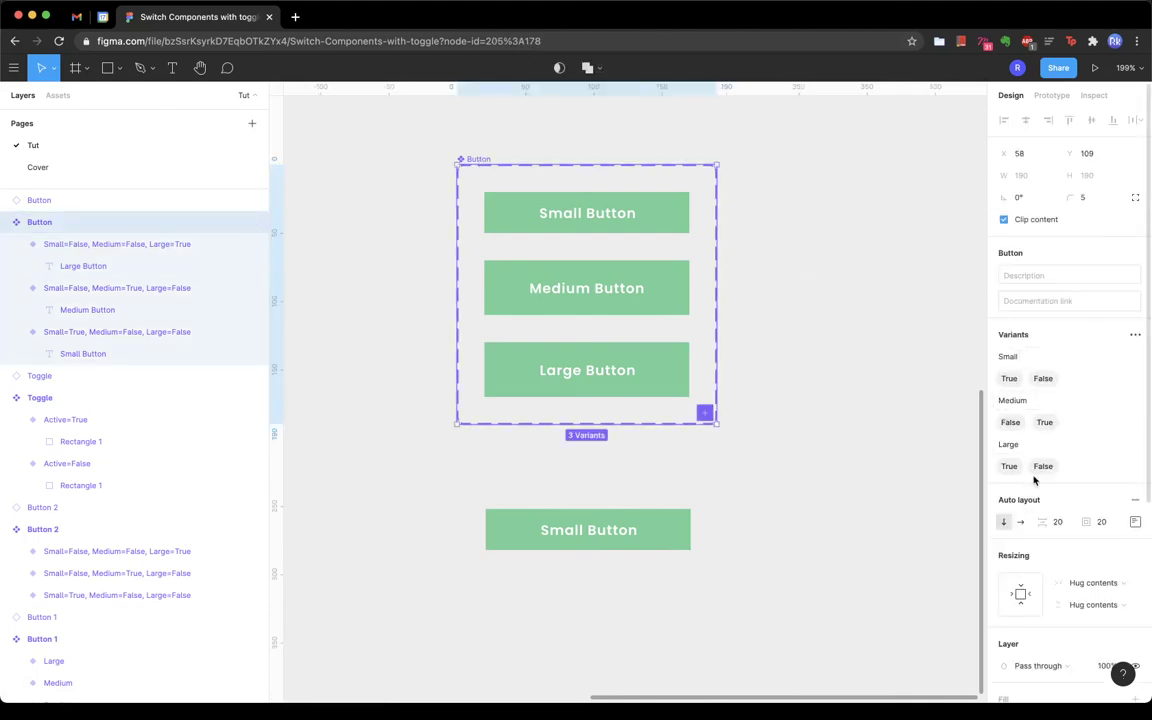
{"action": "left_click", "coordinate": [678, 543]}
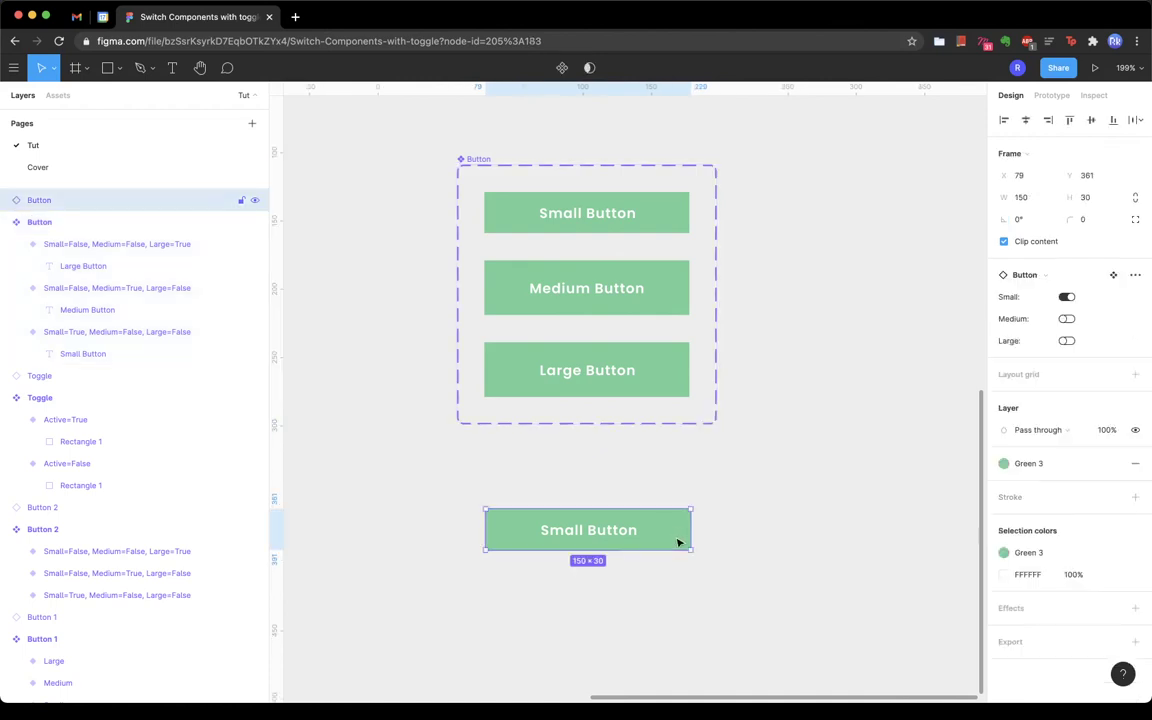
{"action": "left_click", "coordinate": [1067, 319]}
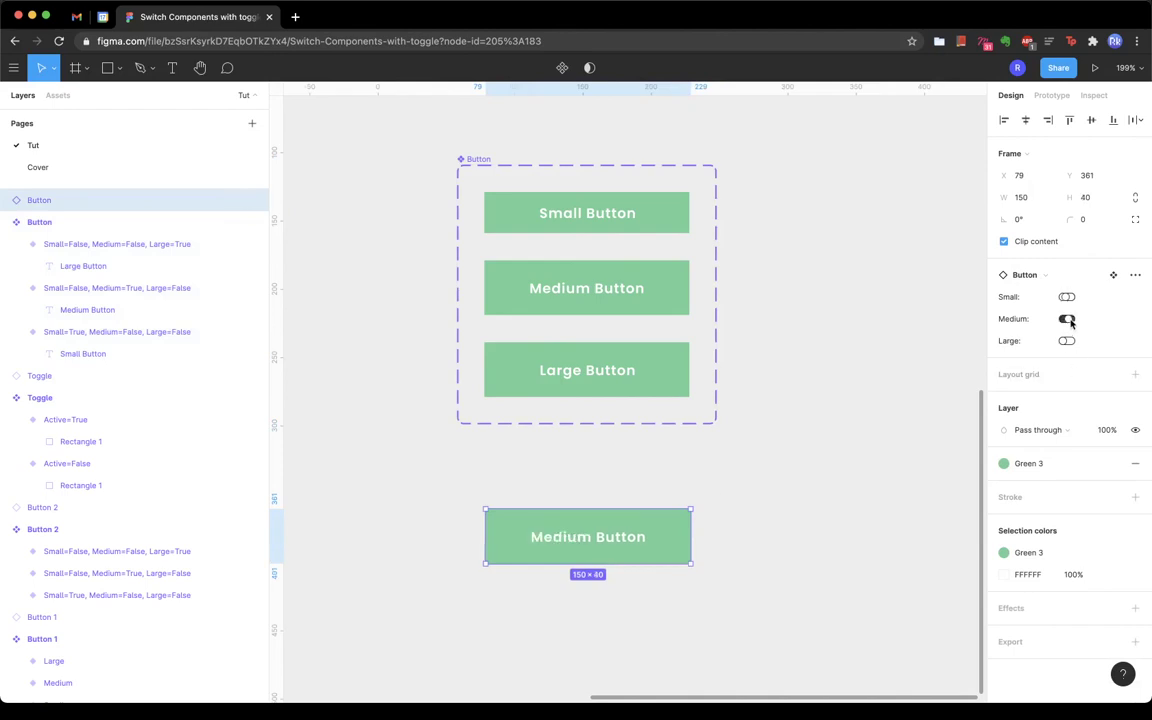
{"action": "left_click", "coordinate": [1067, 341]}
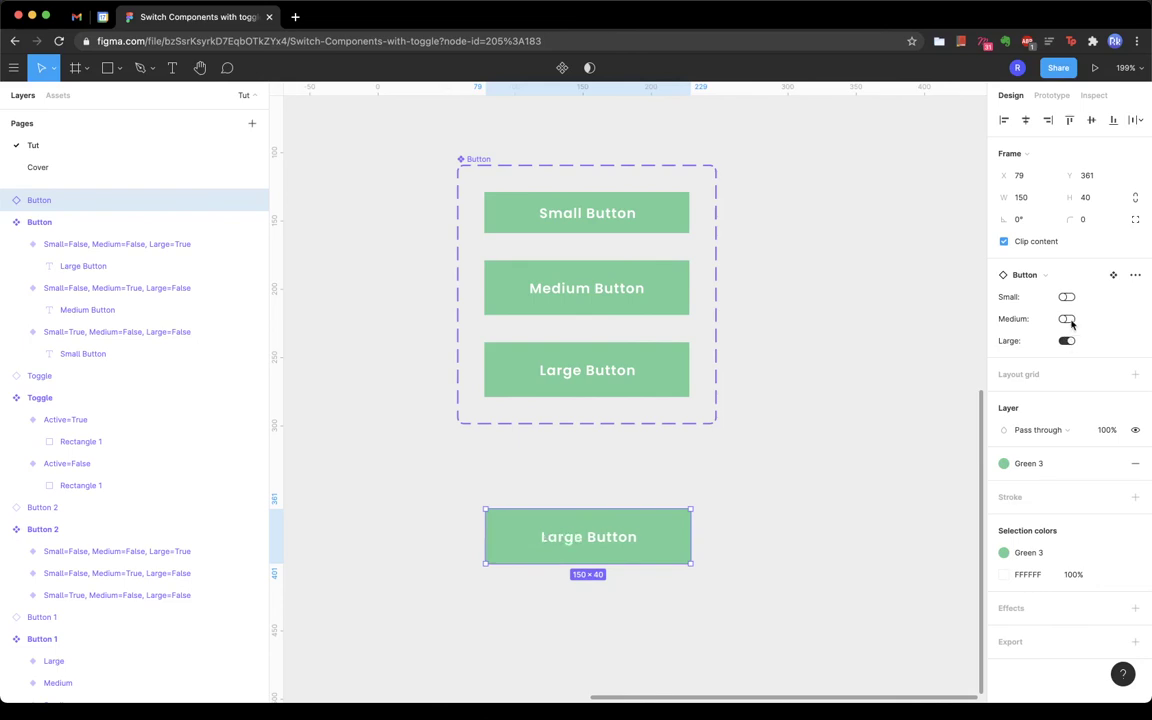
{"action": "left_click", "coordinate": [1067, 319]}
{"action": "left_click", "coordinate": [1067, 297]}
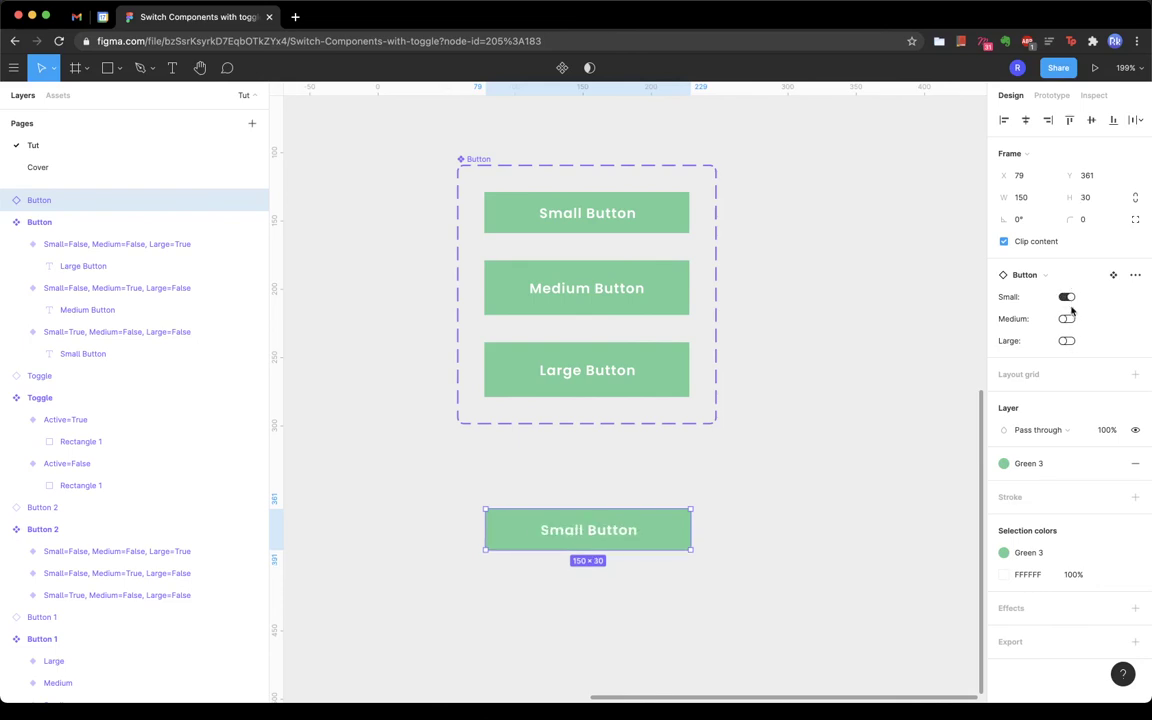
{"action": "left_click", "coordinate": [1068, 341]}
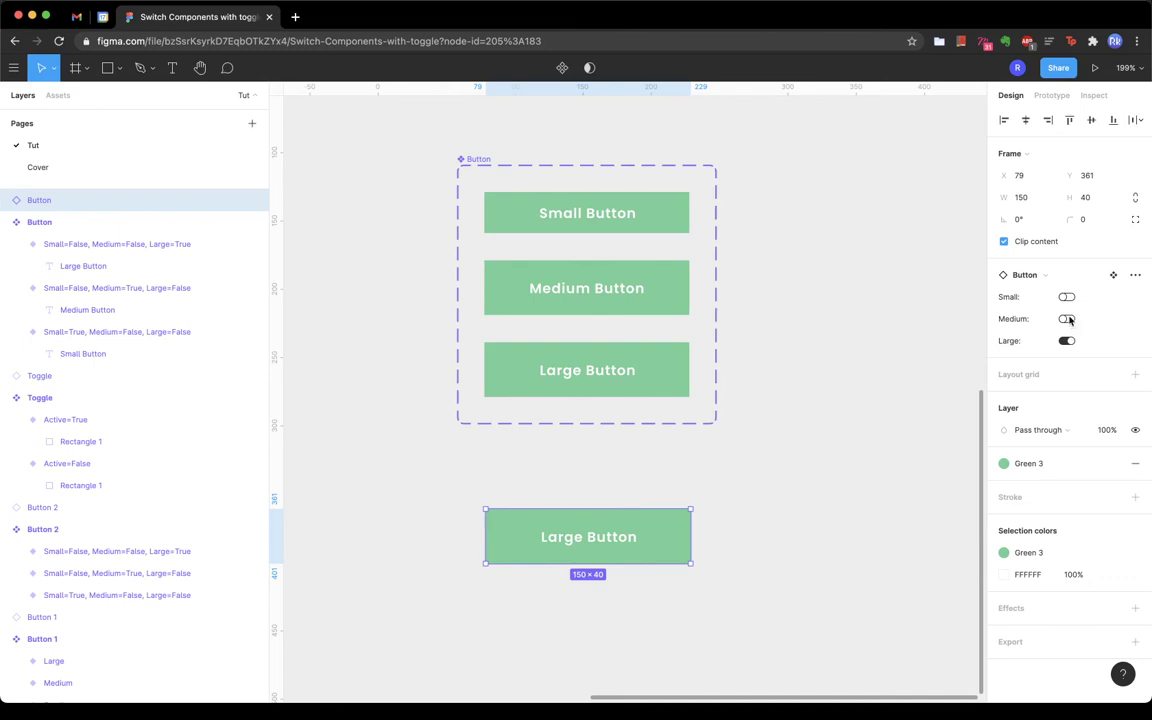
Step: Set the Large Button variant's height to 56
{"action": "left_click", "coordinate": [640, 373]}
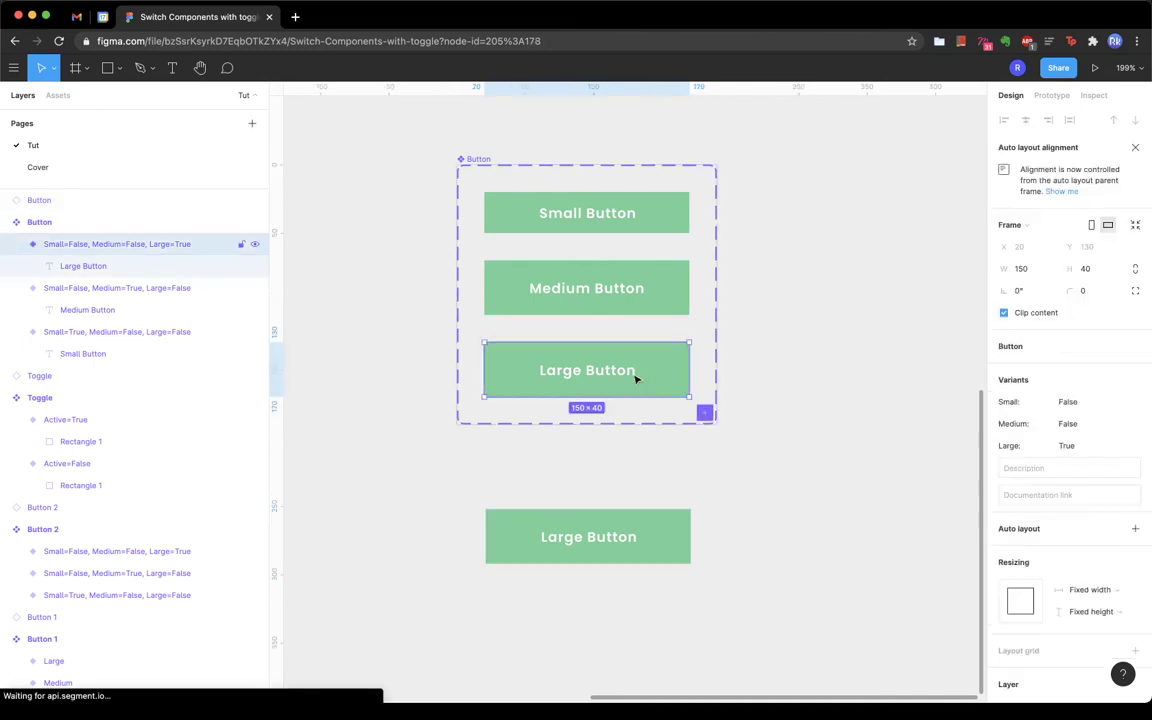
{"action": "left_click", "coordinate": [1093, 268]}
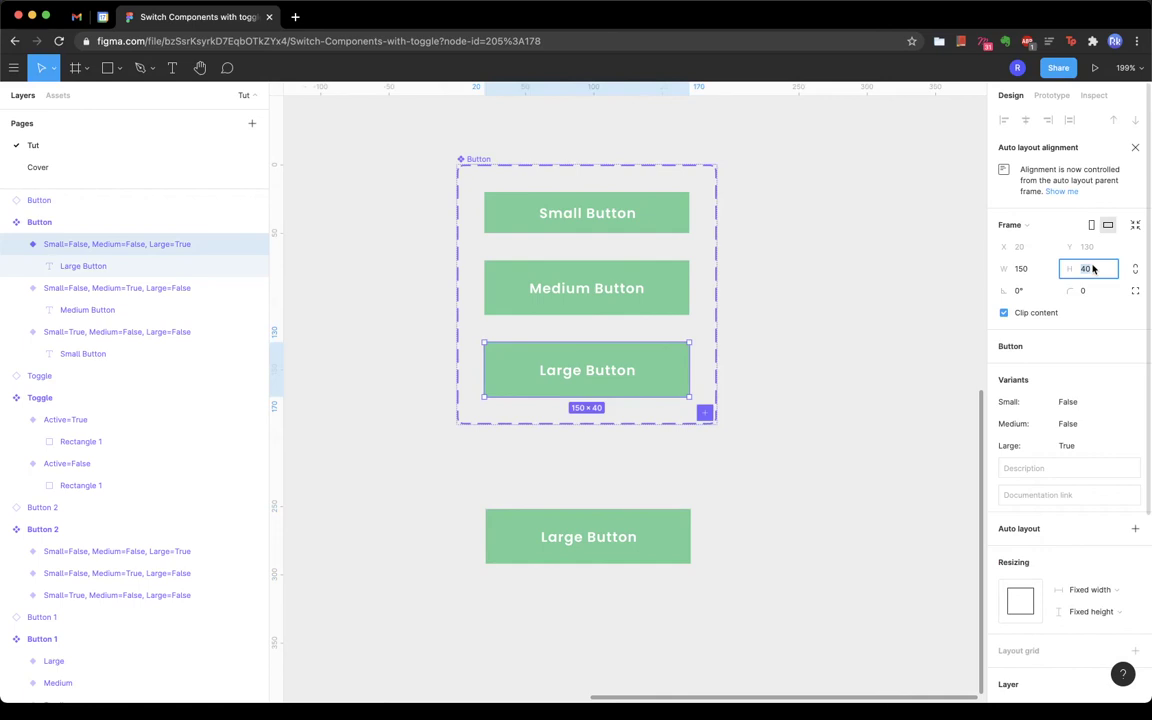
{"action": "type", "text": "58"}
{"action": "key", "text": "Return"}
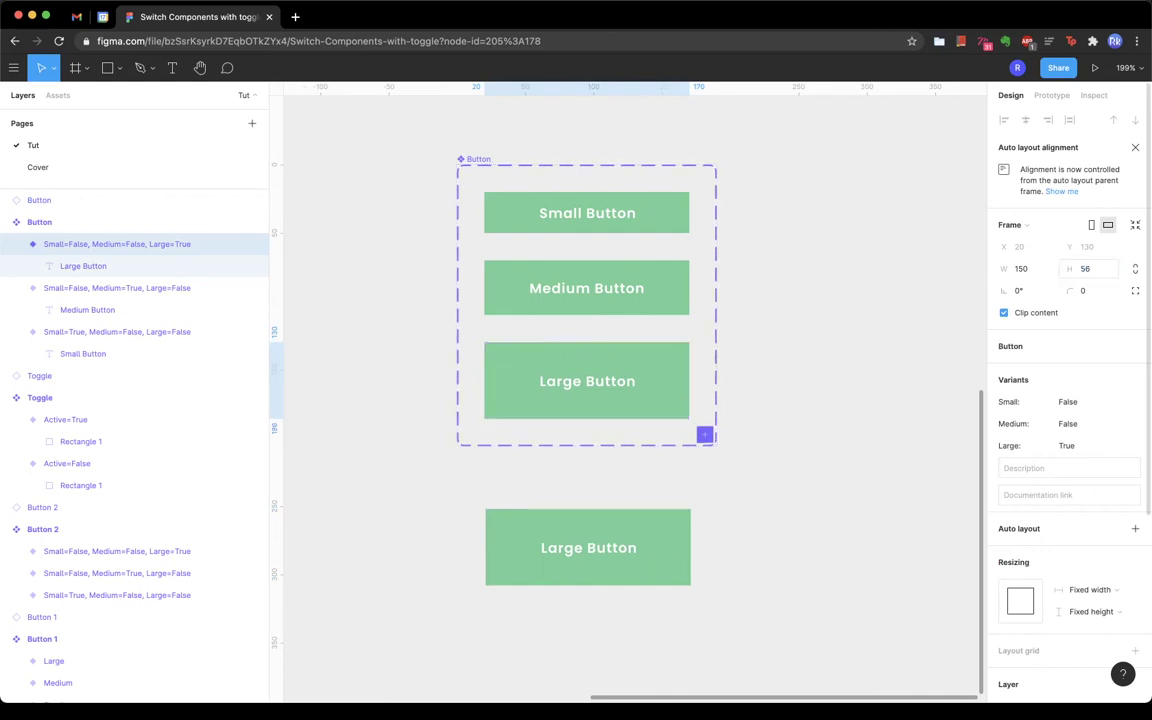
{"action": "left_click", "coordinate": [795, 510]}
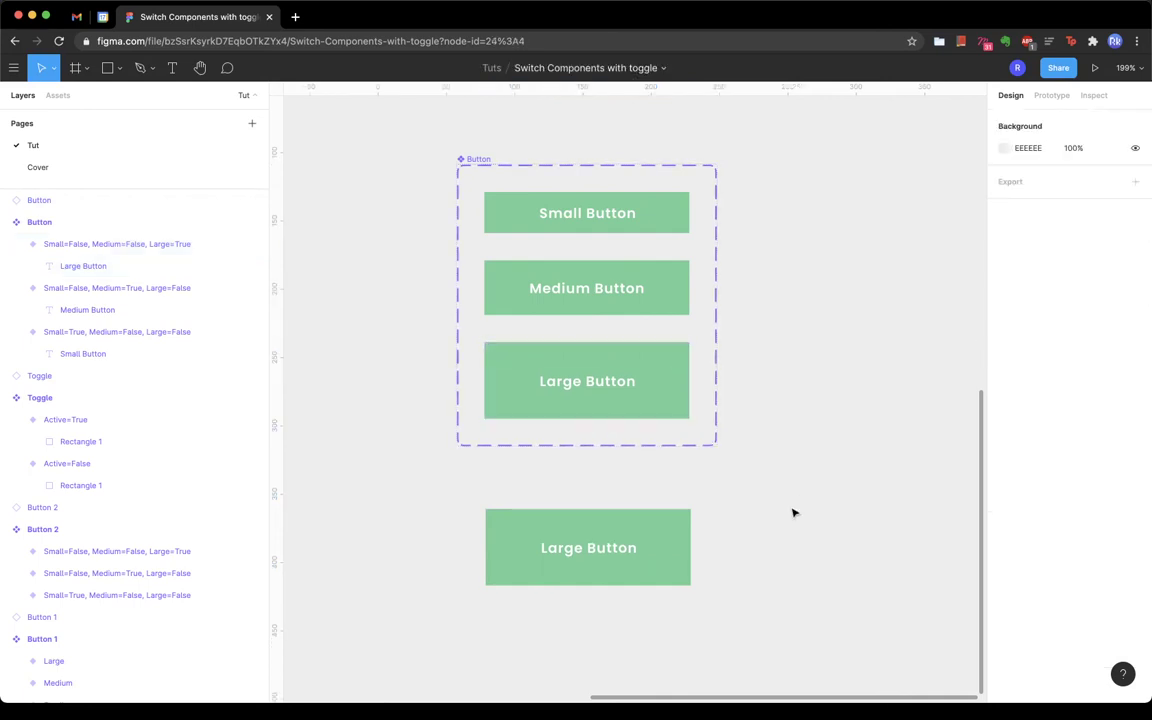
Step: Toggle the lower instance through Medium and Small, ending on the 150×56 Large size
{"action": "left_click", "coordinate": [621, 545]}
{"action": "left_click", "coordinate": [1067, 319]}
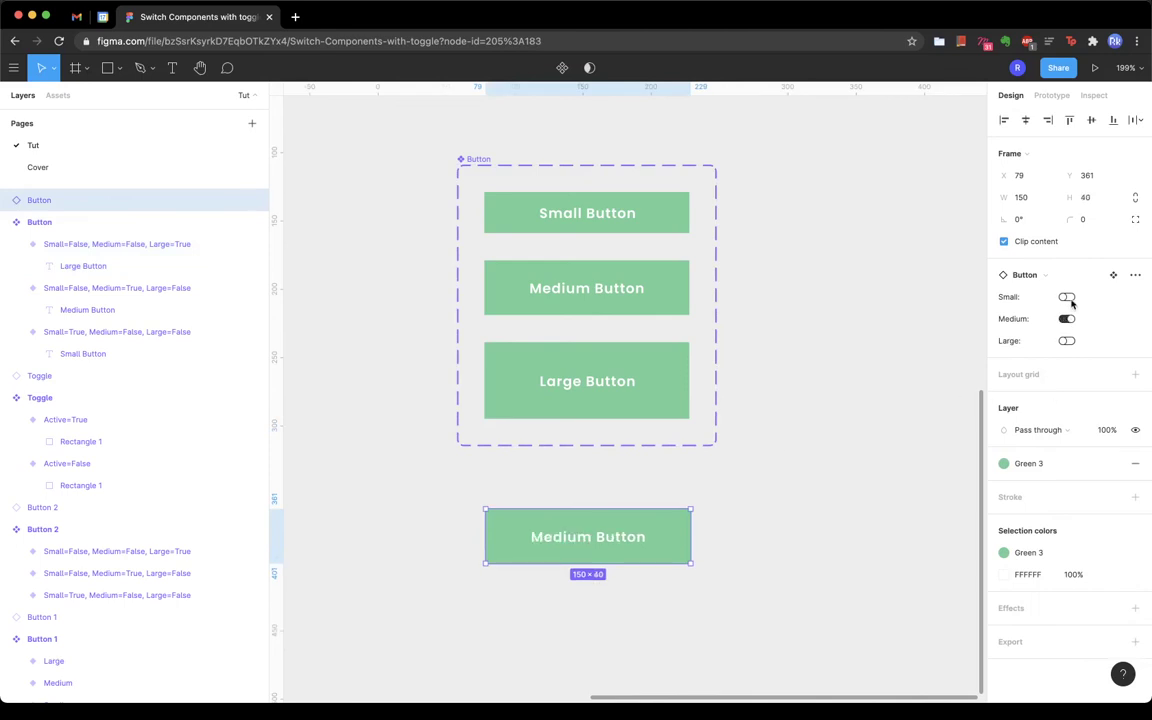
{"action": "left_click", "coordinate": [1067, 297]}
{"action": "left_click", "coordinate": [1067, 319]}
{"action": "left_click", "coordinate": [1067, 341]}
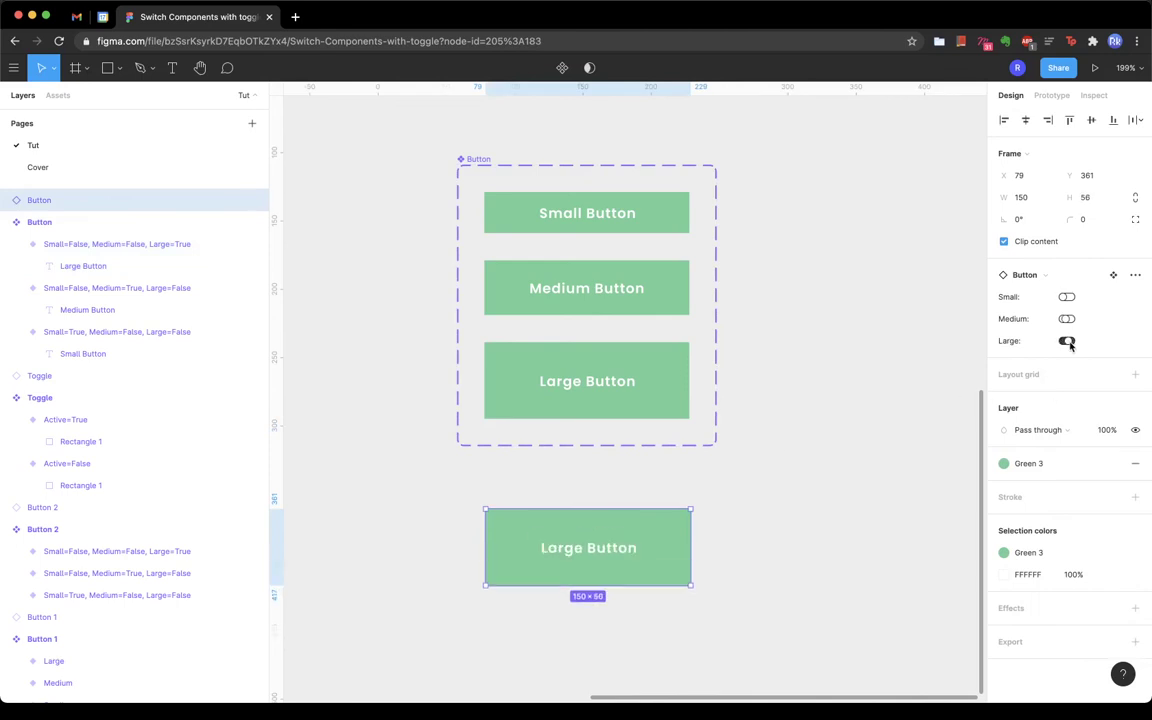
{"action": "left_click", "coordinate": [864, 414]}
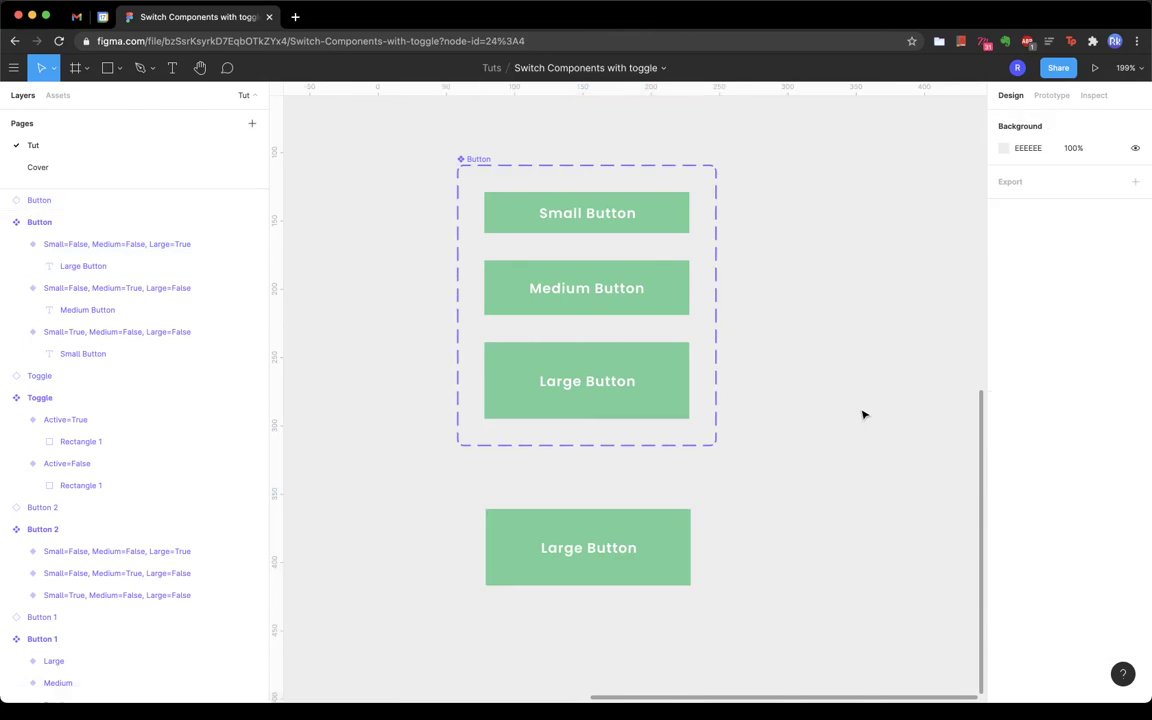
{"action": "scroll", "coordinate": [864, 414], "scroll_direction": "left", "scroll_amount": 1}
{"action": "scroll", "coordinate": [864, 414], "scroll_direction": "up", "scroll_amount": 3}
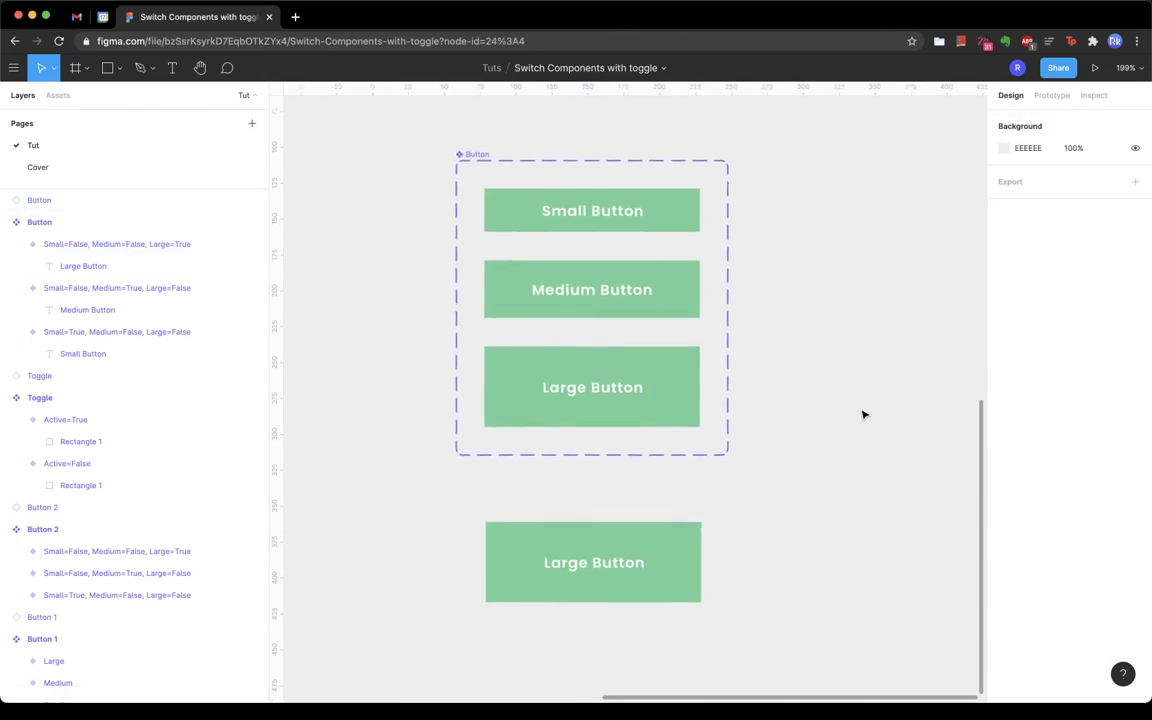